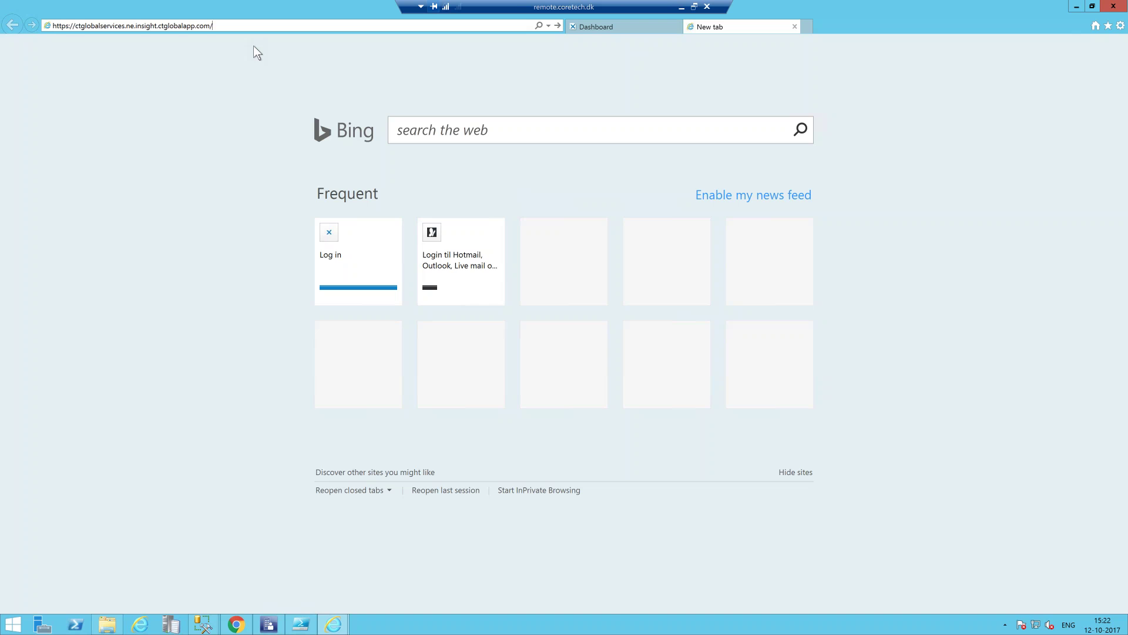
- Load the CTGlobal Insight Analytics site and log in with the admin username and its password
{"action": "key", "text": "Return"}
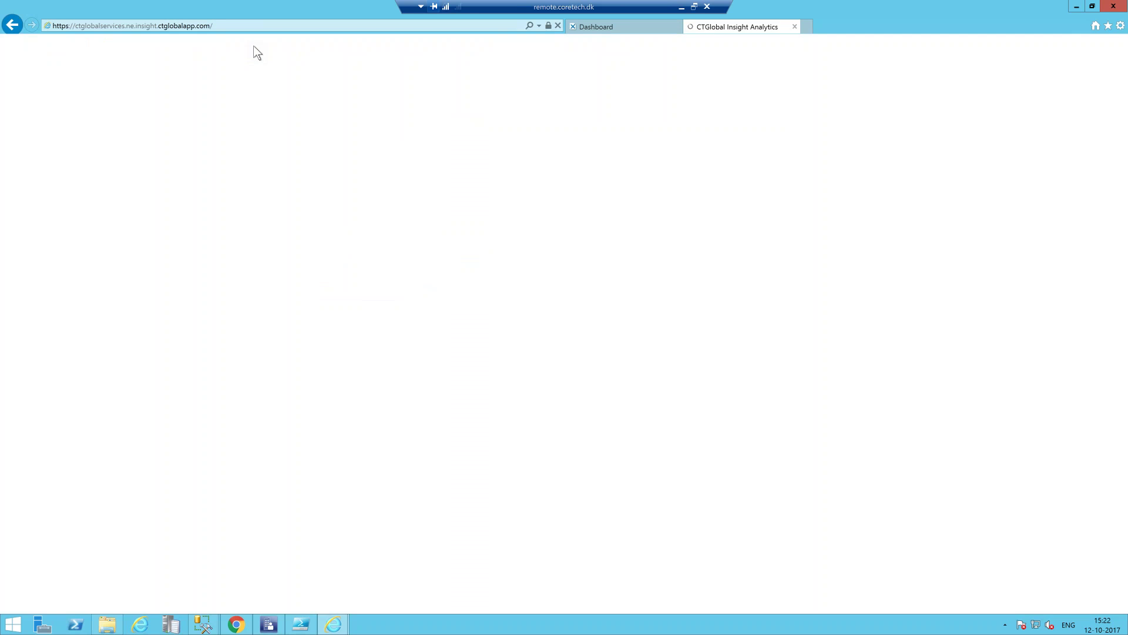
{"action": "type", "text": "admin"}
{"action": "key", "text": "Tab"}
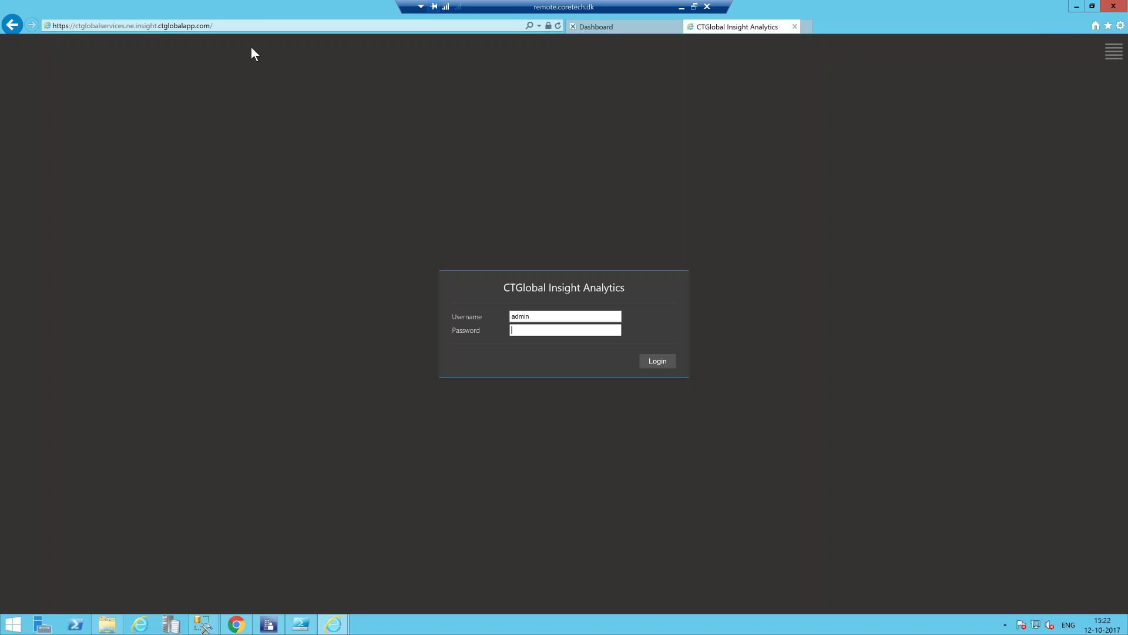
{"action": "type", "text": "********"}
{"action": "key", "text": "Return"}
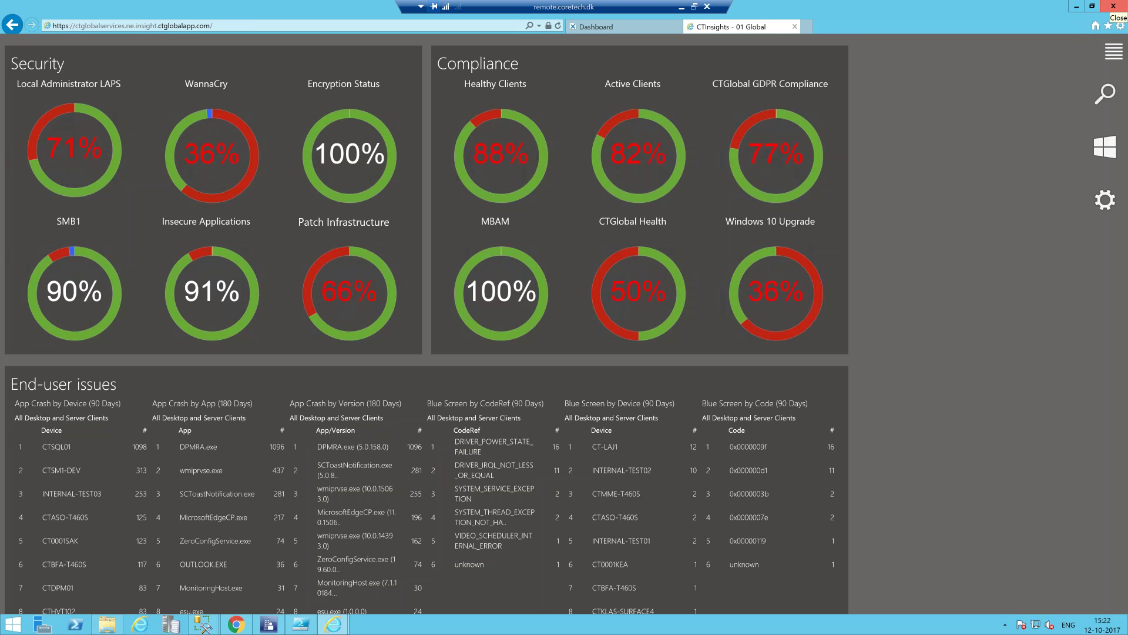
- Switch from the 01 Global dashboard to the Deployments dashboard, then close the dashboard list
{"action": "left_click", "coordinate": [1113, 59]}
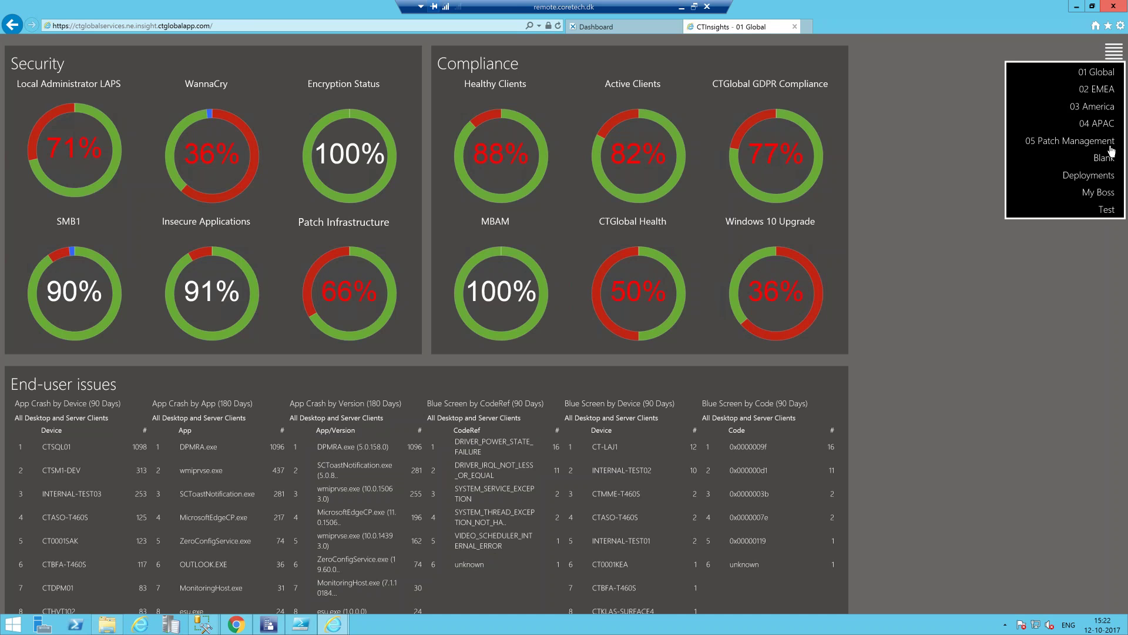
{"action": "left_click", "coordinate": [1109, 154]}
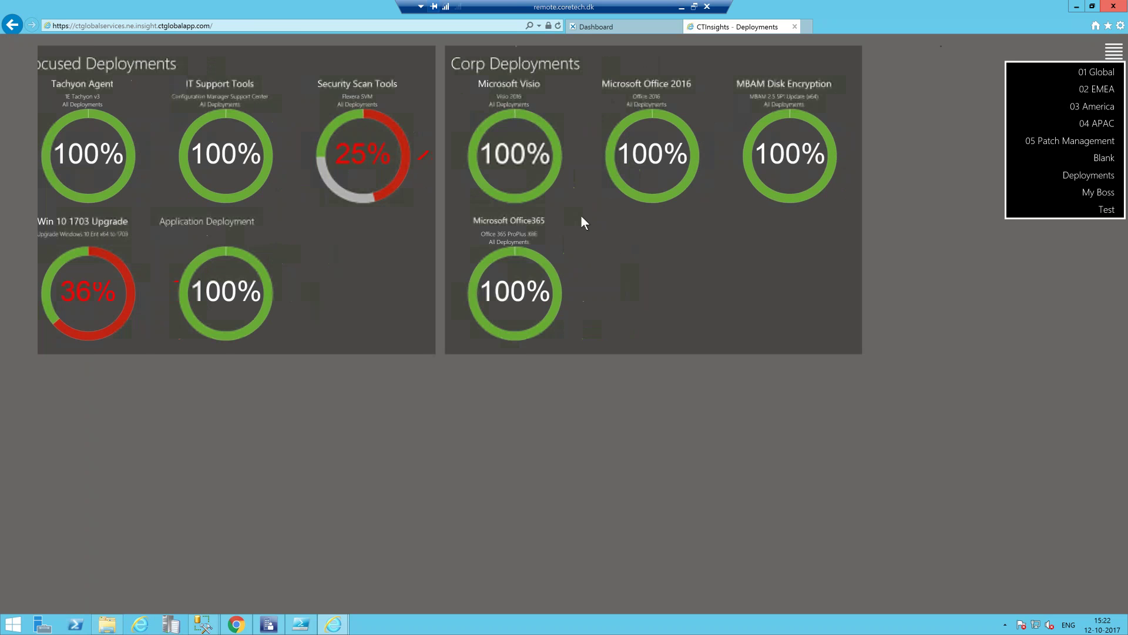
{"action": "left_click", "coordinate": [581, 214]}
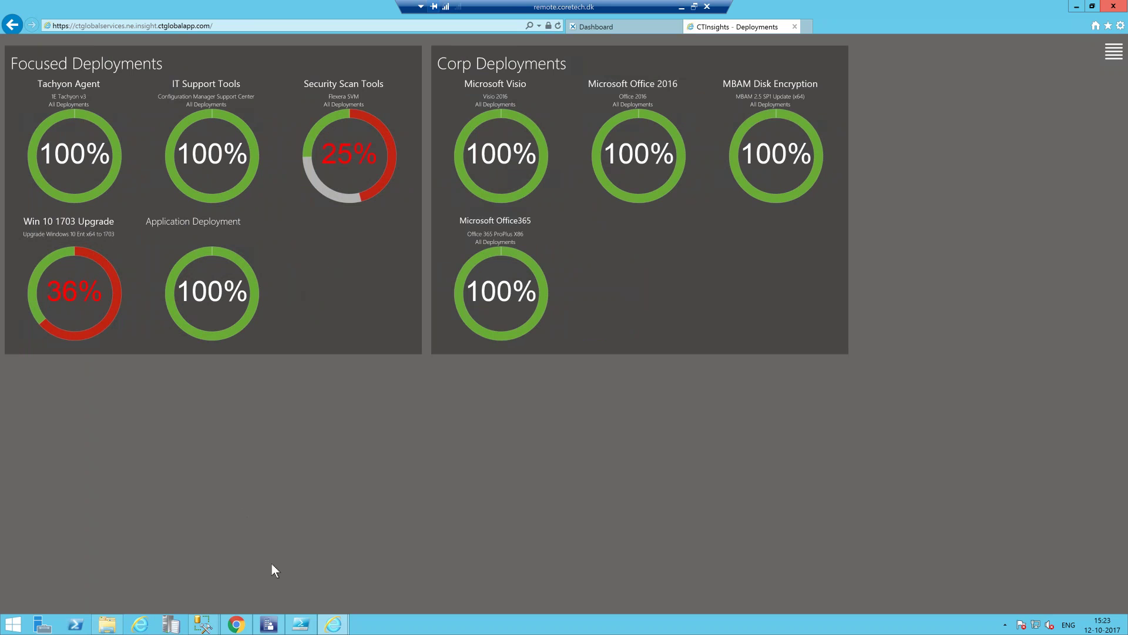
{"action": "mouse_move", "coordinate": [273, 624]}
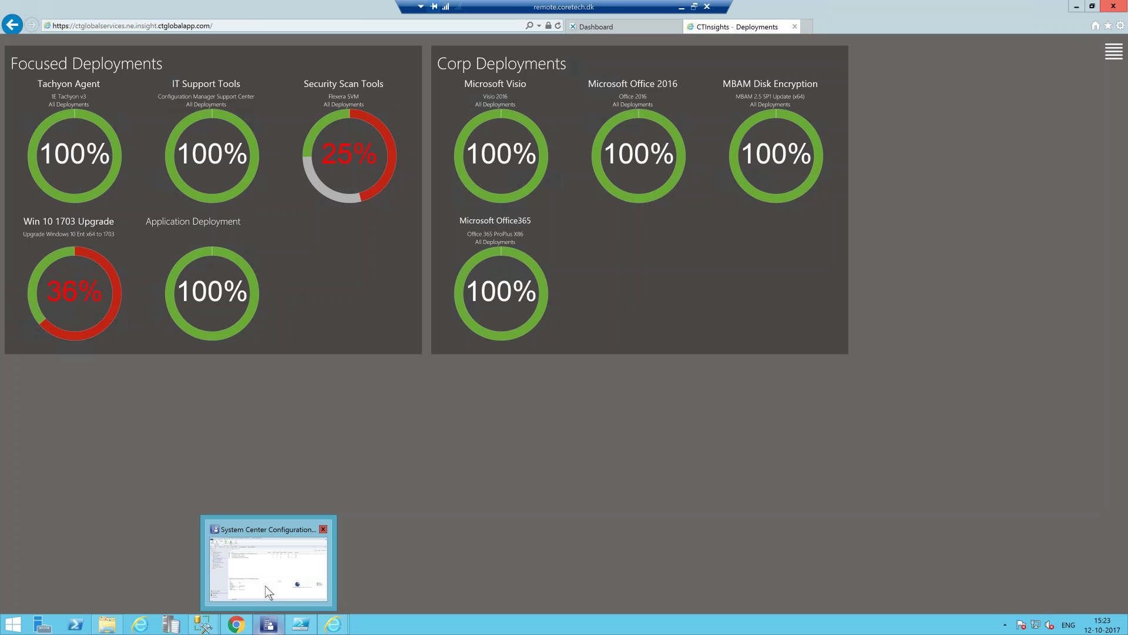
- Return to ConfigMgr's Assets and Compliance workspace and open the Inprogress configuration items folder
{"action": "left_click", "coordinate": [265, 585]}
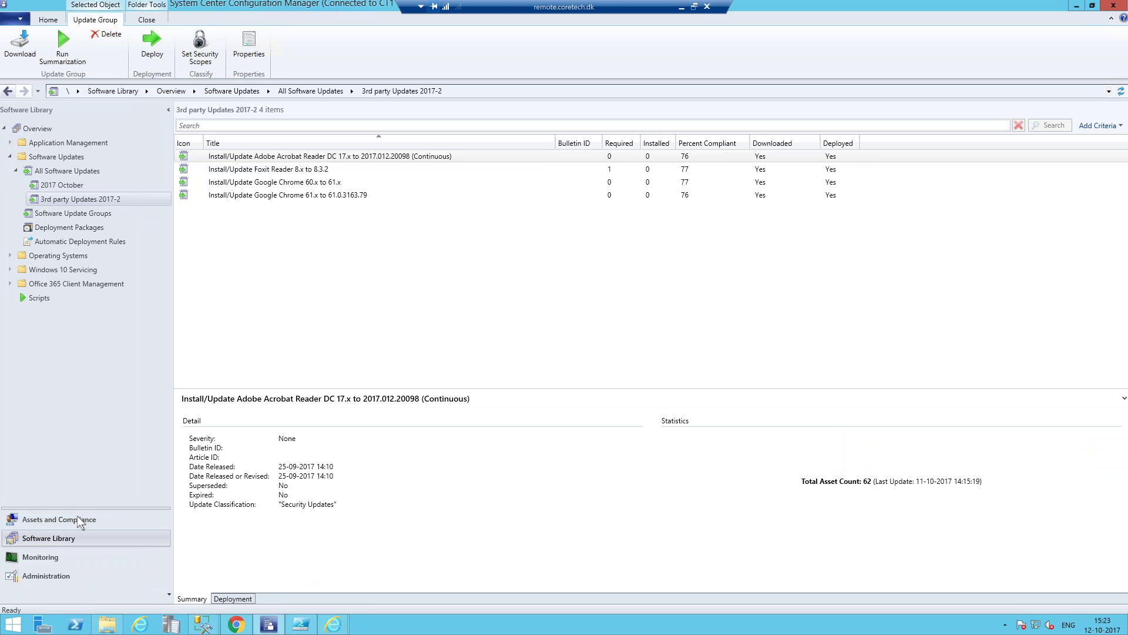
{"action": "key", "text": "Left"}
{"action": "key", "text": "Left"}
{"action": "key", "text": "Left"}
{"action": "key", "text": "Left"}
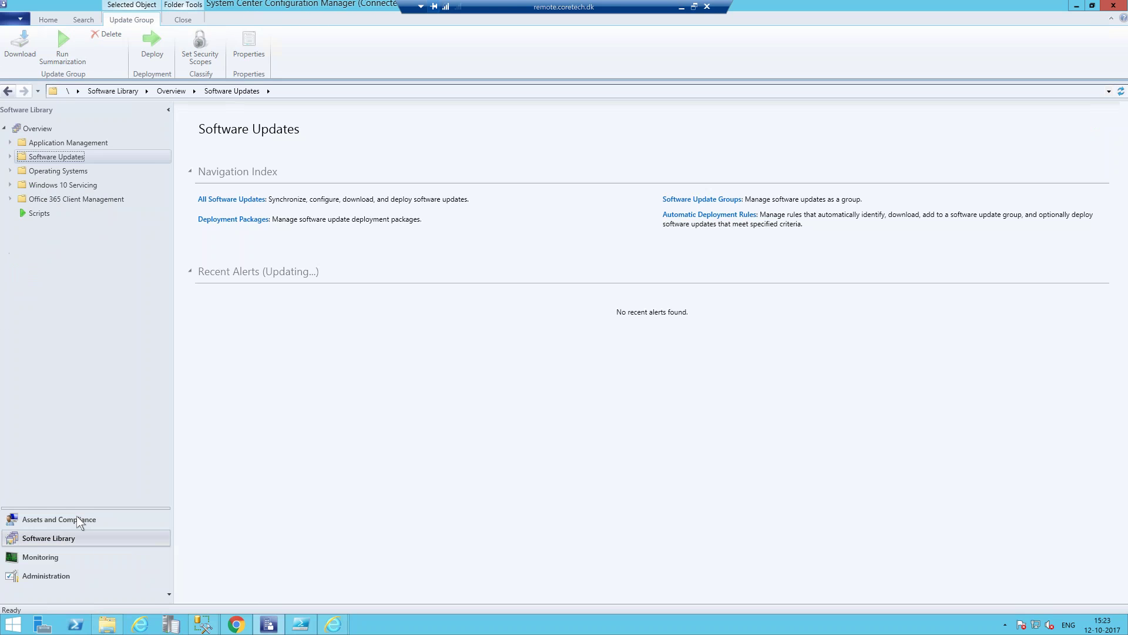
{"action": "left_click", "coordinate": [76, 519]}
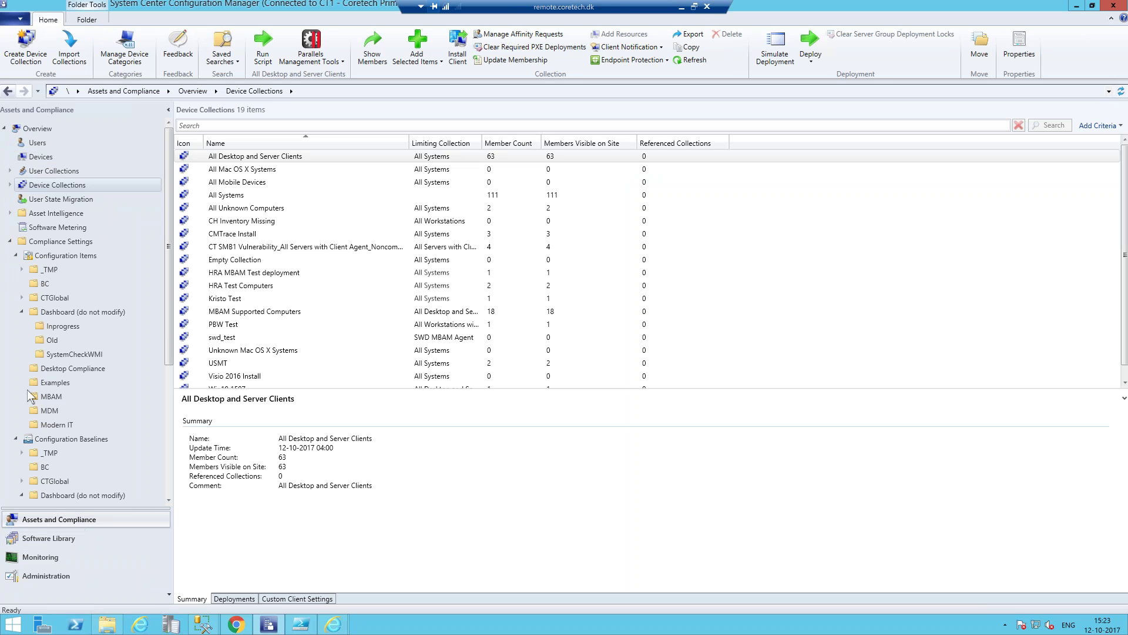
{"action": "left_click", "coordinate": [16, 440]}
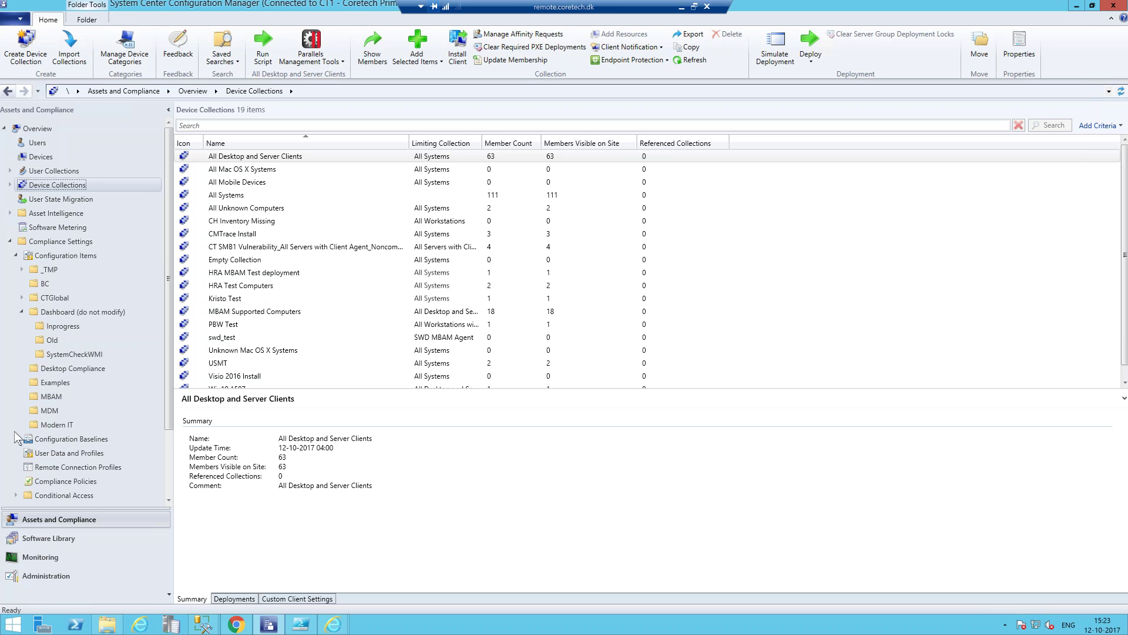
{"action": "left_click", "coordinate": [15, 439]}
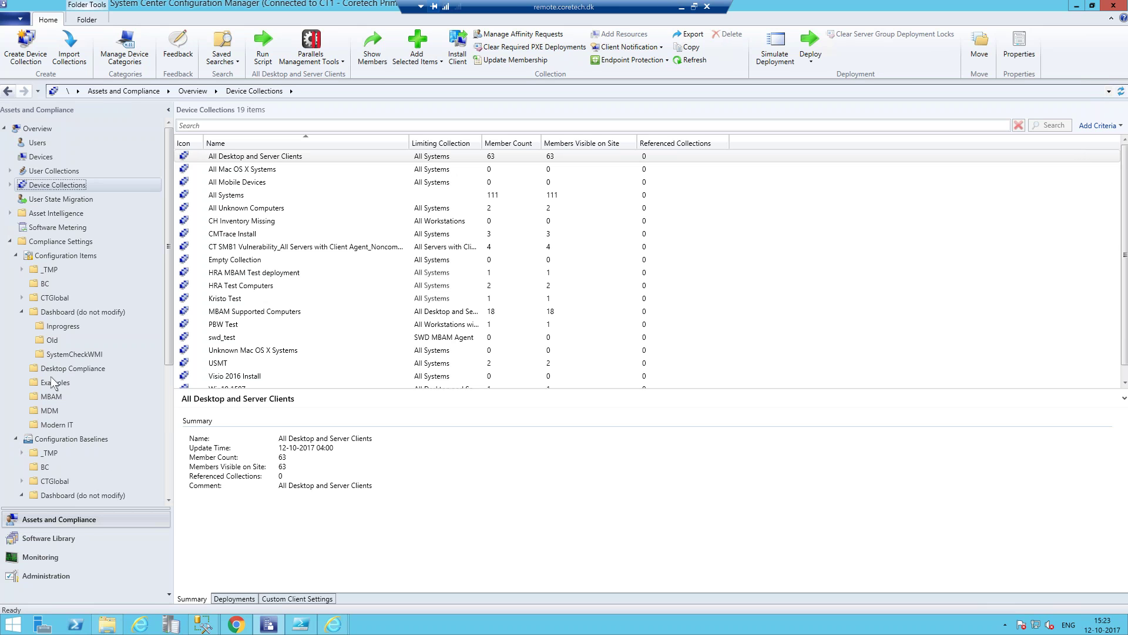
{"action": "left_click", "coordinate": [45, 329]}
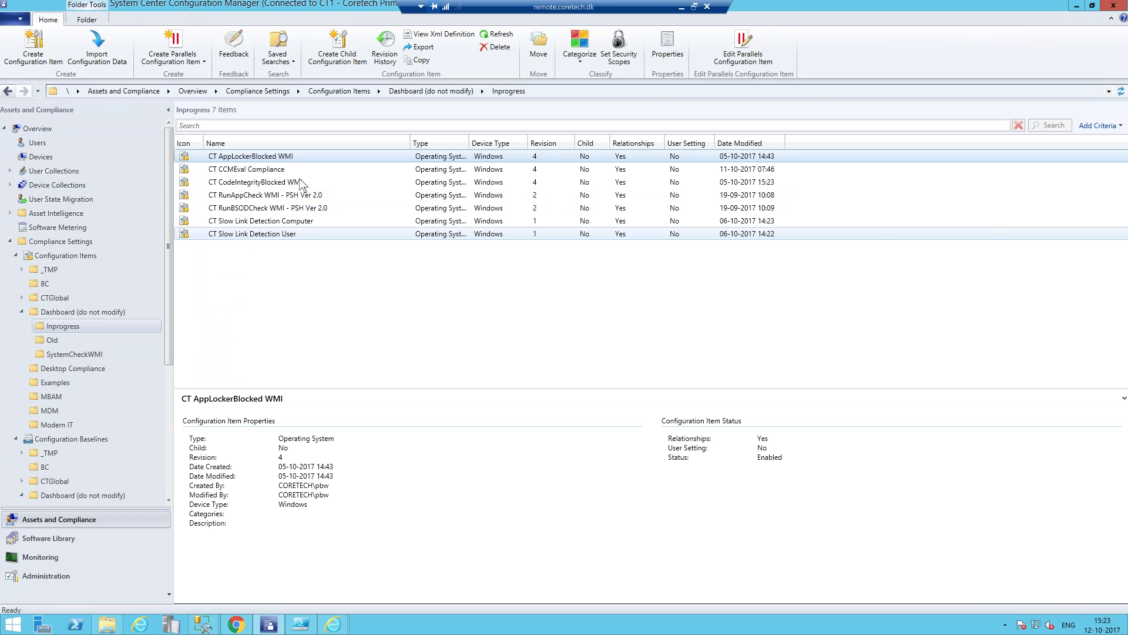
- Open the CT CCMEval Compliance item's properties, then bring up File Explorer on the C: drive
{"action": "left_click", "coordinate": [229, 170]}
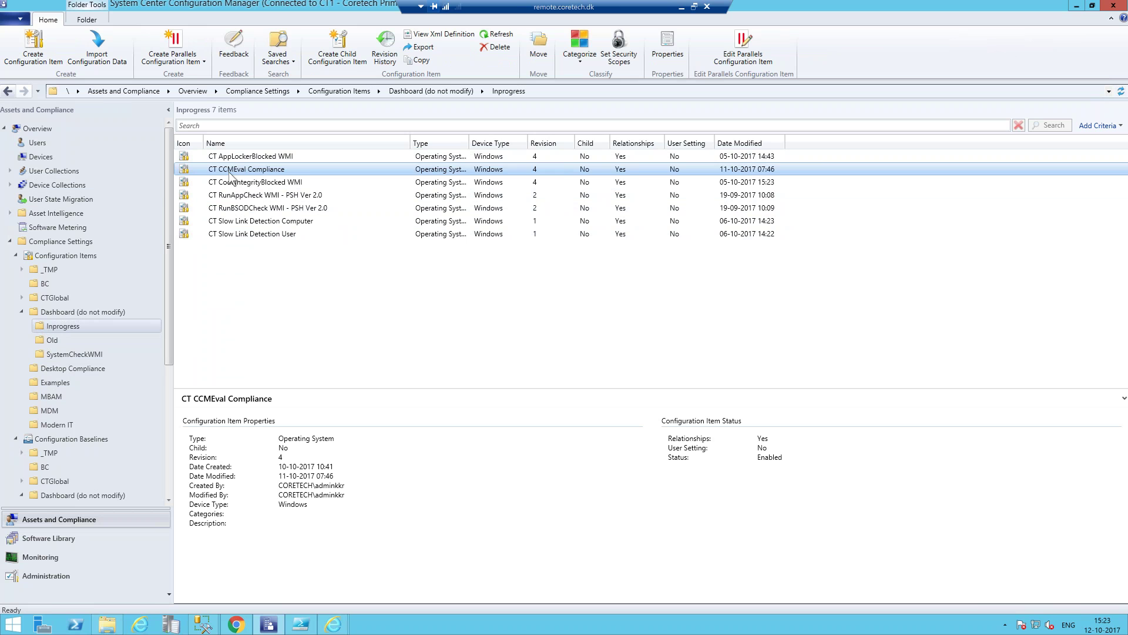
{"action": "right_click", "coordinate": [229, 174]}
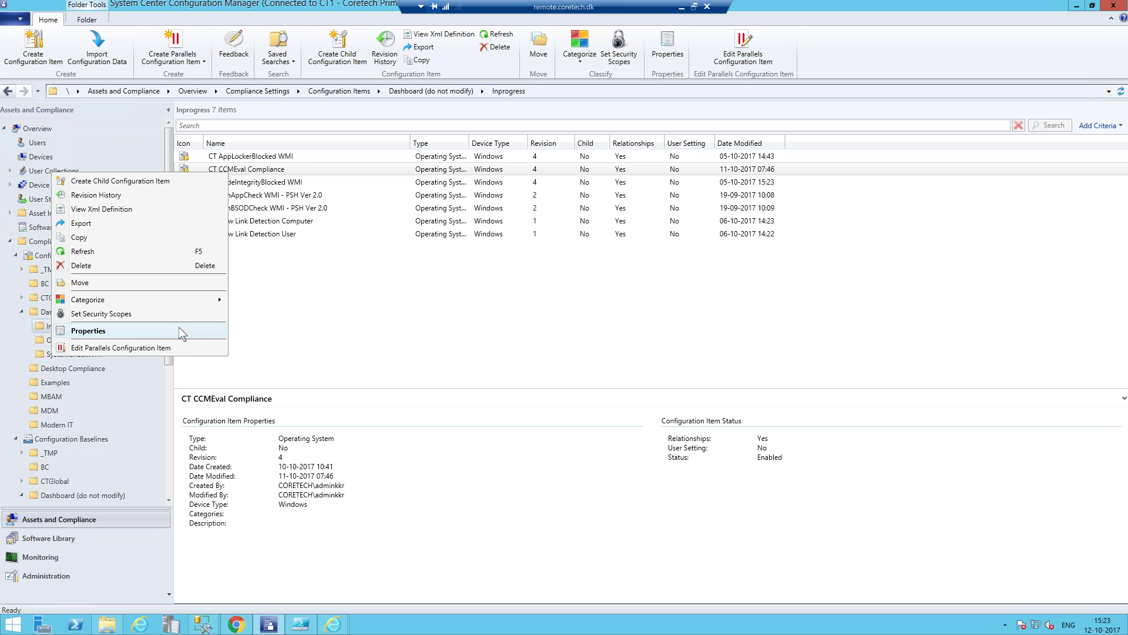
{"action": "left_click", "coordinate": [178, 330]}
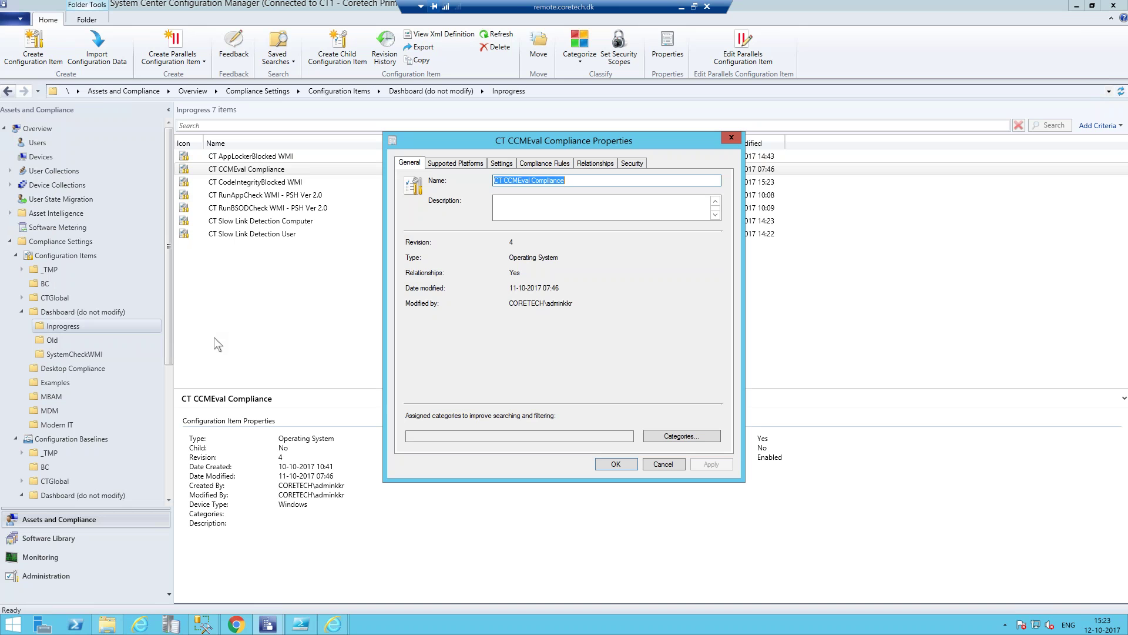
{"action": "left_click", "coordinate": [108, 626]}
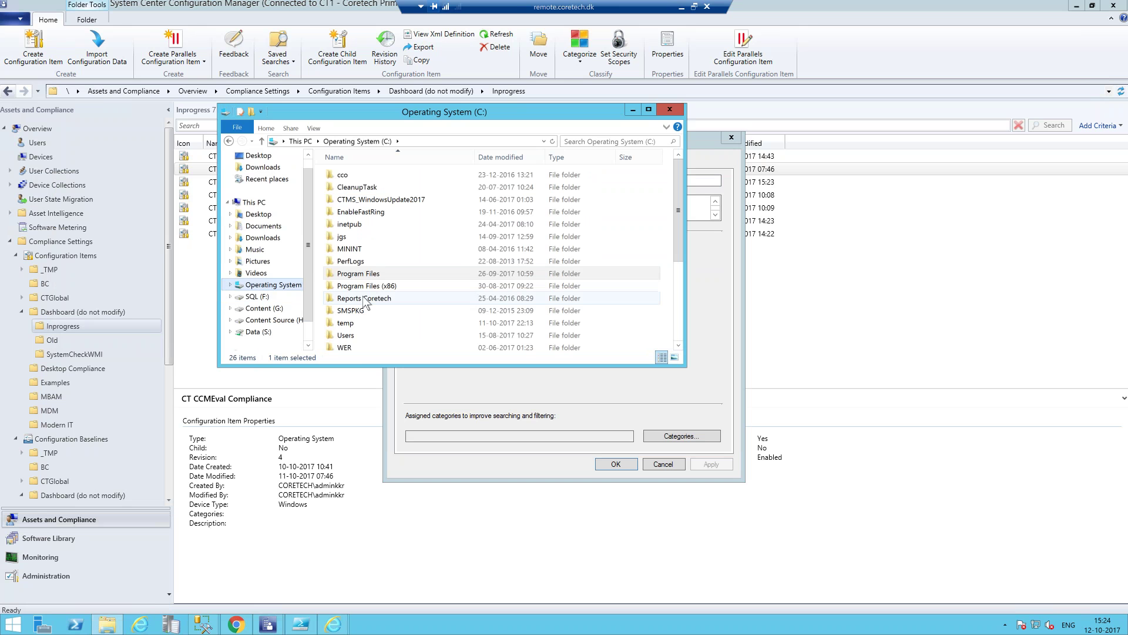
- Browse from the C: drive root into the C:\Program Files\SMS_CCM folder
{"action": "left_click", "coordinate": [359, 275]}
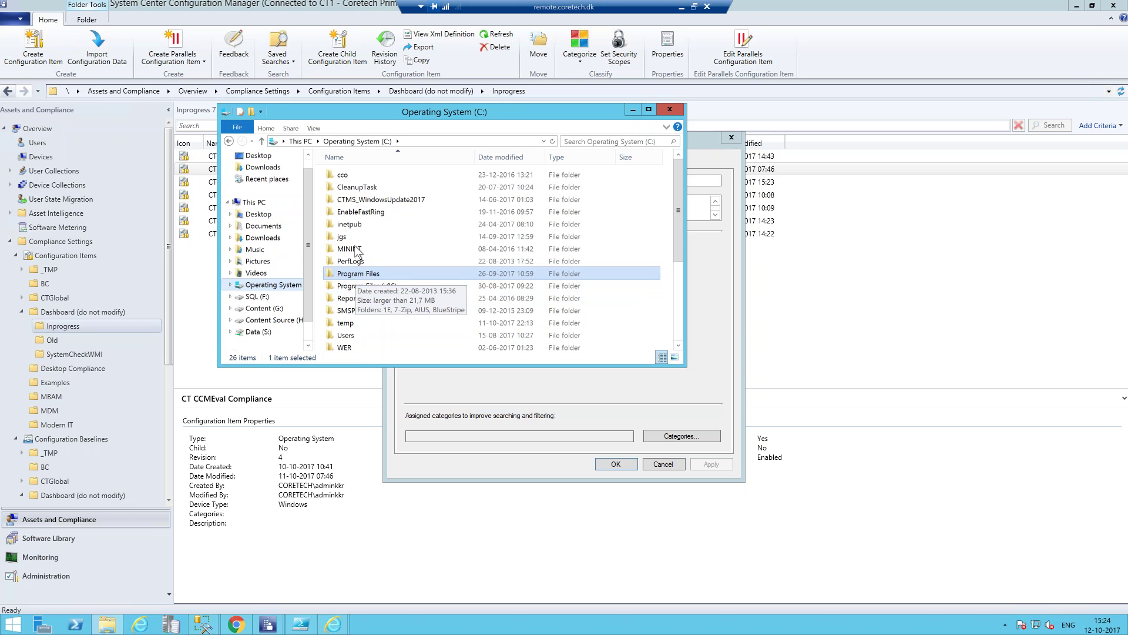
{"action": "left_click", "coordinate": [349, 325]}
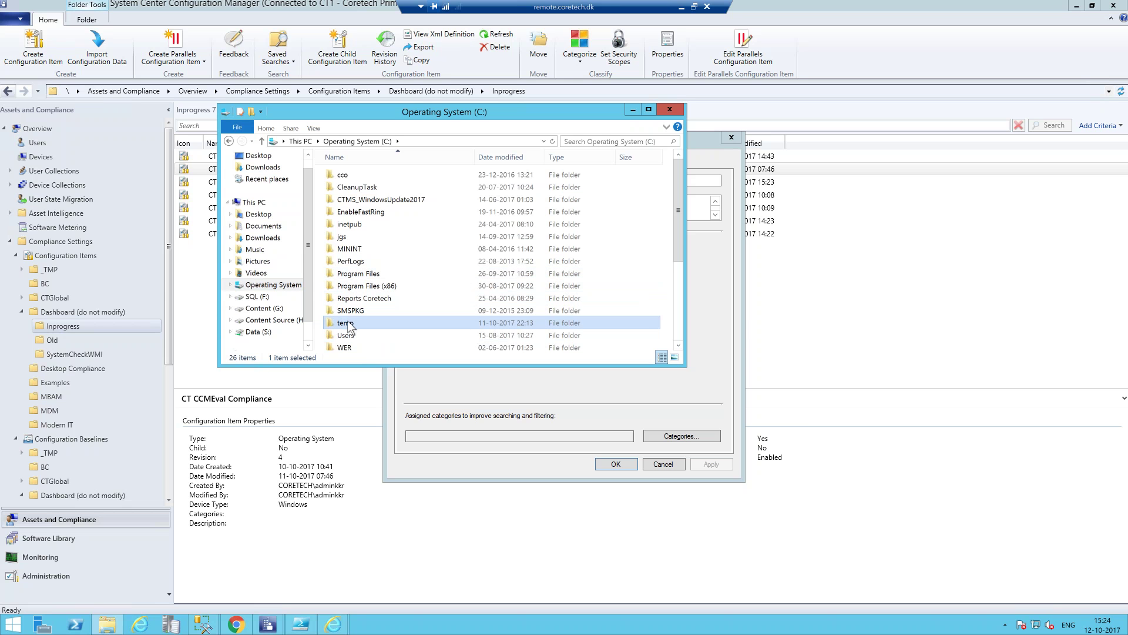
{"action": "scroll", "coordinate": [348, 276], "scroll_direction": "down", "scroll_amount": 4}
{"action": "double_click", "coordinate": [345, 222]}
{"action": "left_click", "coordinate": [361, 248]}
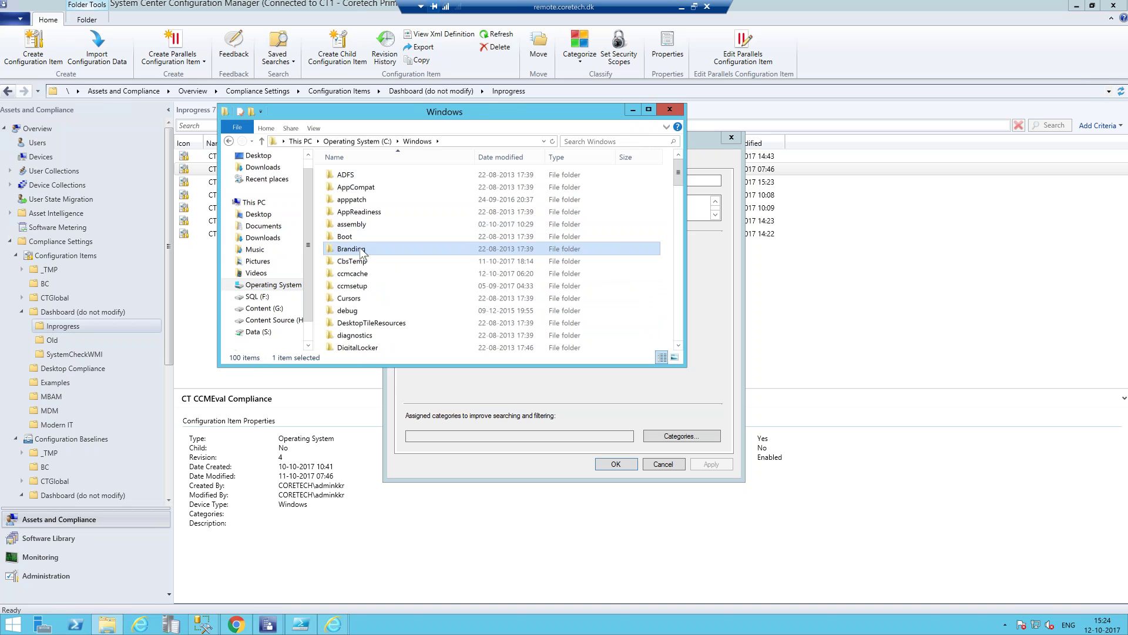
{"action": "left_click", "coordinate": [273, 284]}
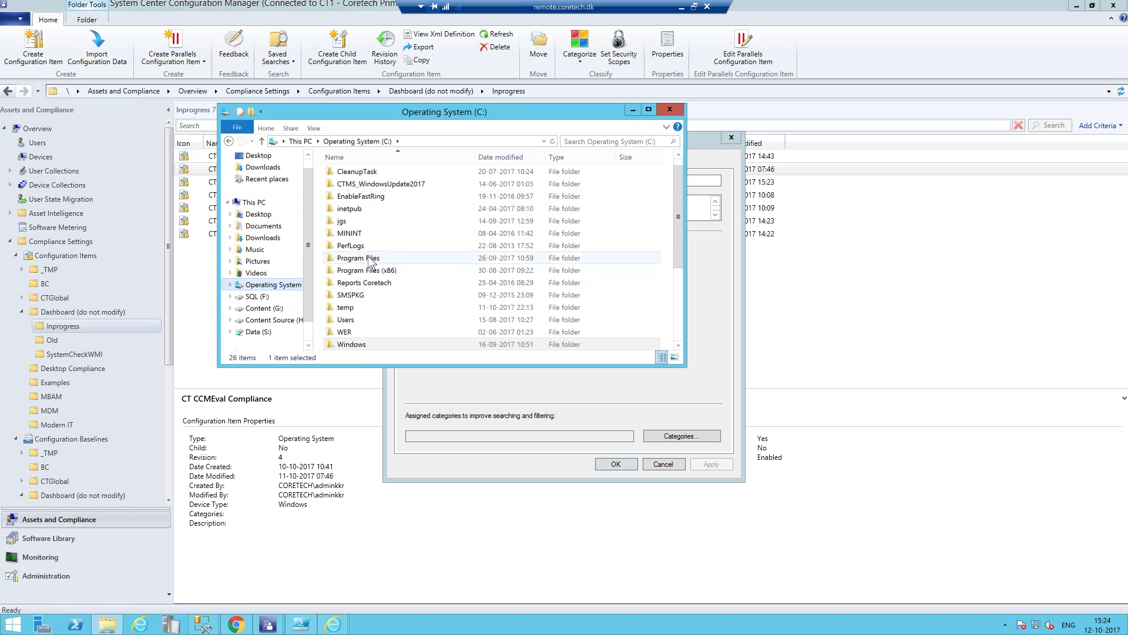
{"action": "double_click", "coordinate": [369, 258]}
{"action": "scroll", "coordinate": [382, 273], "scroll_direction": "down", "scroll_amount": 4}
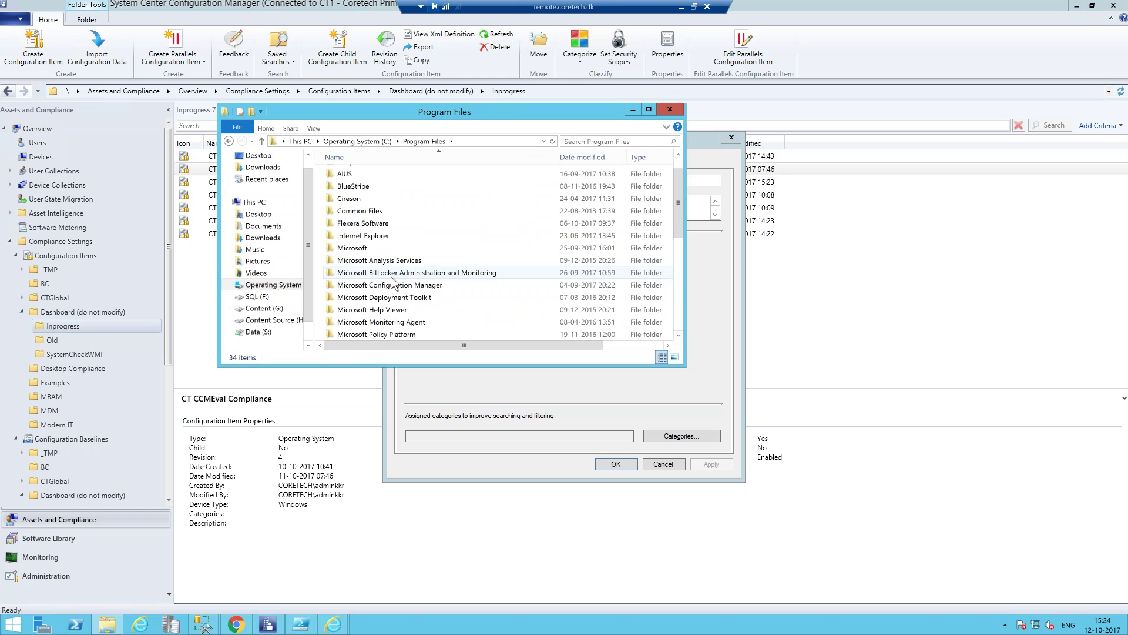
{"action": "scroll", "coordinate": [392, 283], "scroll_direction": "down", "scroll_amount": 4}
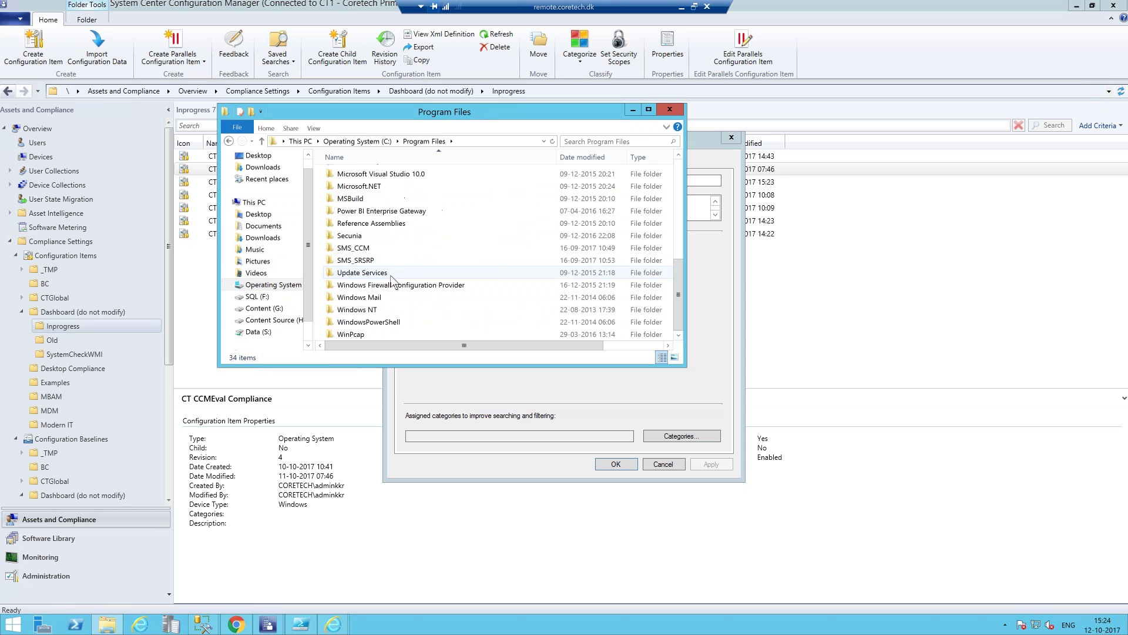
{"action": "double_click", "coordinate": [359, 249]}
- Jump through the SMS_CCM file list with 'ccmctm_' and bring up CcmEvalReport.xml's options
{"action": "left_click", "coordinate": [354, 263]}
{"action": "key", "text": "c"}
{"action": "key", "text": "c"}
{"action": "key", "text": "Down"}
{"action": "key", "text": "Down"}
{"action": "key", "text": "Down"}
{"action": "key", "text": "Down"}
{"action": "key", "text": "Down"}
{"action": "key", "text": "Down"}
{"action": "key", "text": "Down"}
{"action": "key", "text": "Down"}
{"action": "key", "text": "Down"}
{"action": "key", "text": "Down"}
{"action": "key", "text": "Down"}
{"action": "key", "text": "Down"}
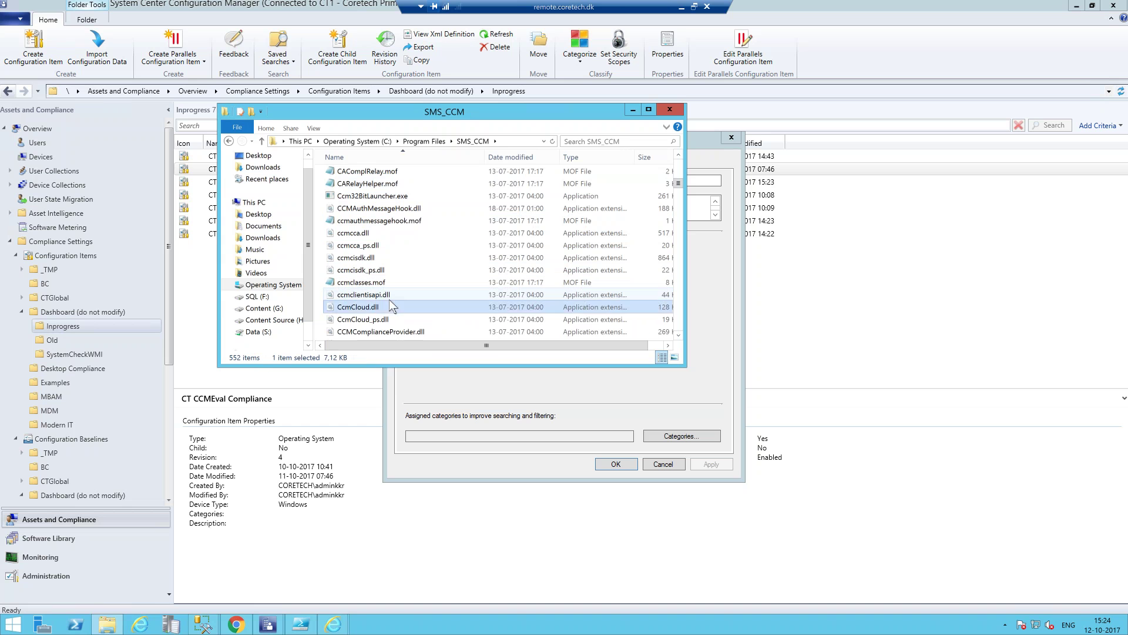
{"action": "type", "text": "ccmctm_"}
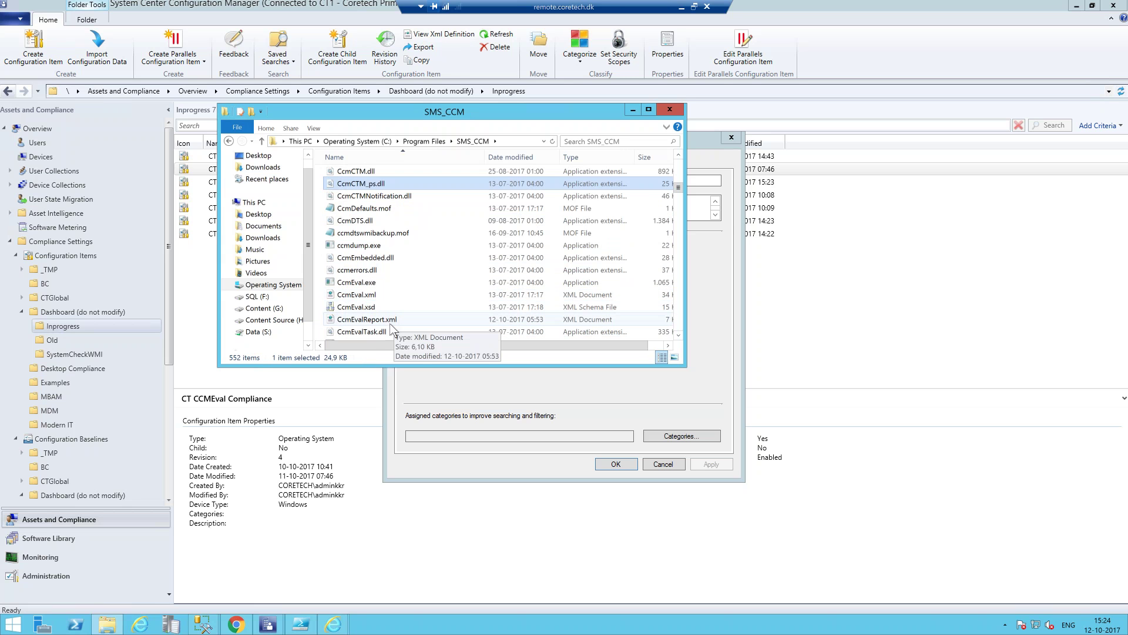
{"action": "right_click", "coordinate": [386, 322]}
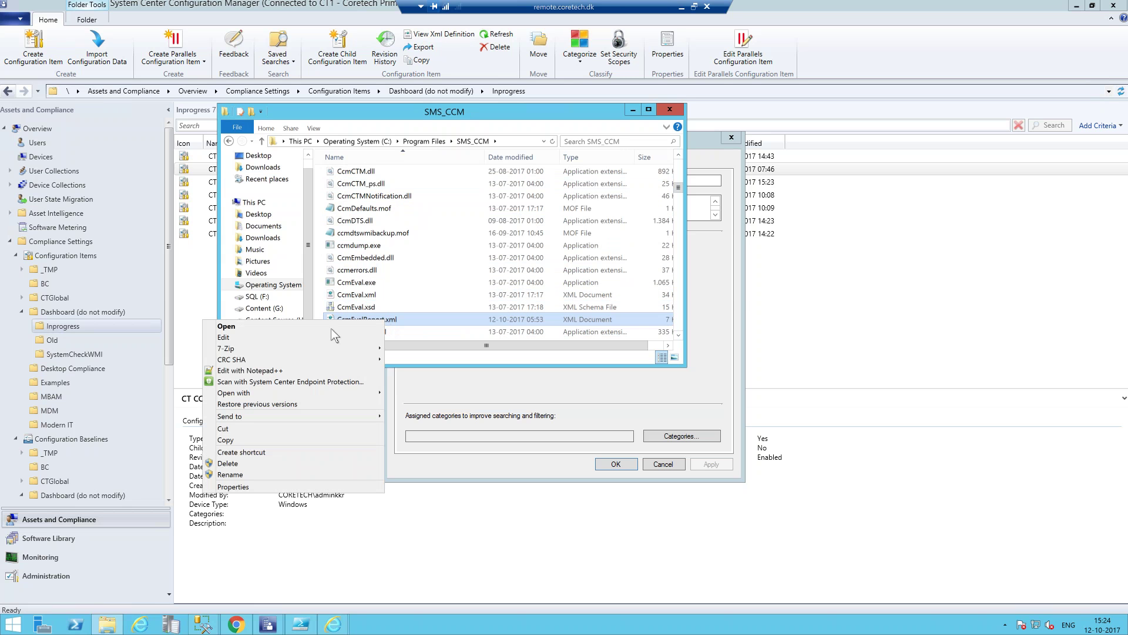
- Try opening CcmEvalReport.xml in Notepad++, dismiss the error and plugin prompt, and close the editor
{"action": "left_click", "coordinate": [276, 370]}
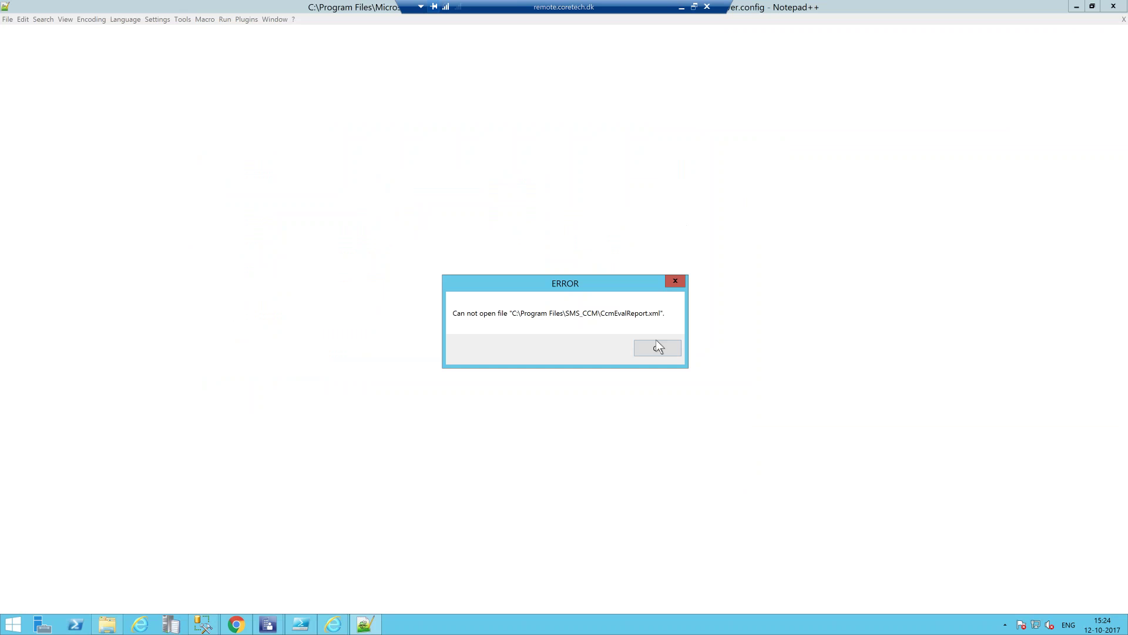
{"action": "left_click", "coordinate": [644, 348]}
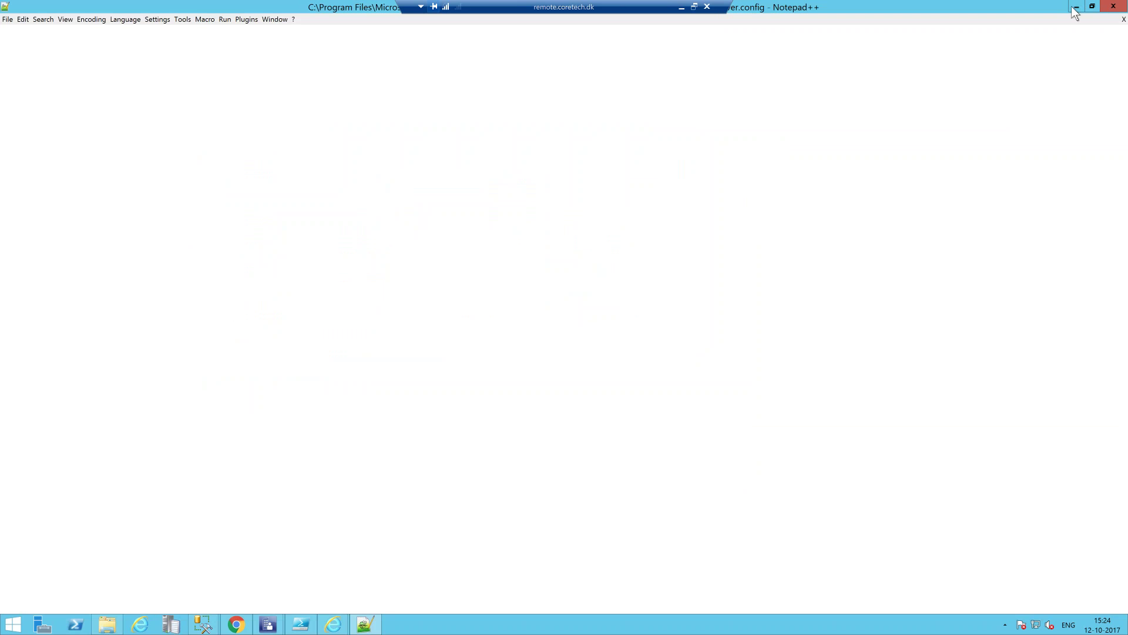
{"action": "left_click", "coordinate": [722, 386]}
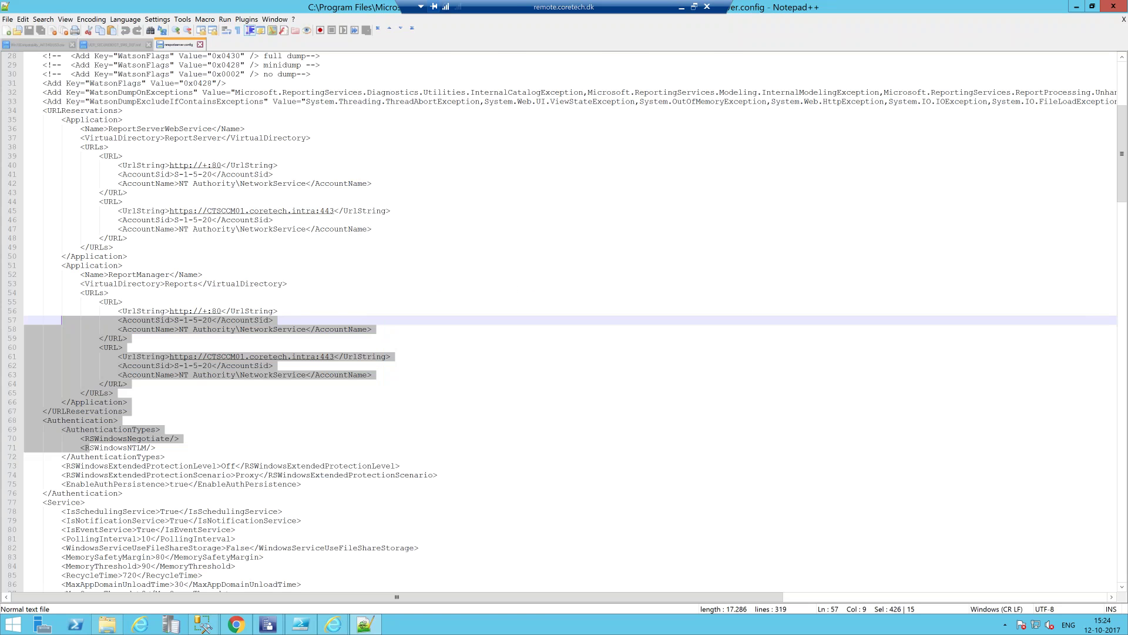
{"action": "key", "text": "alt+F4"}
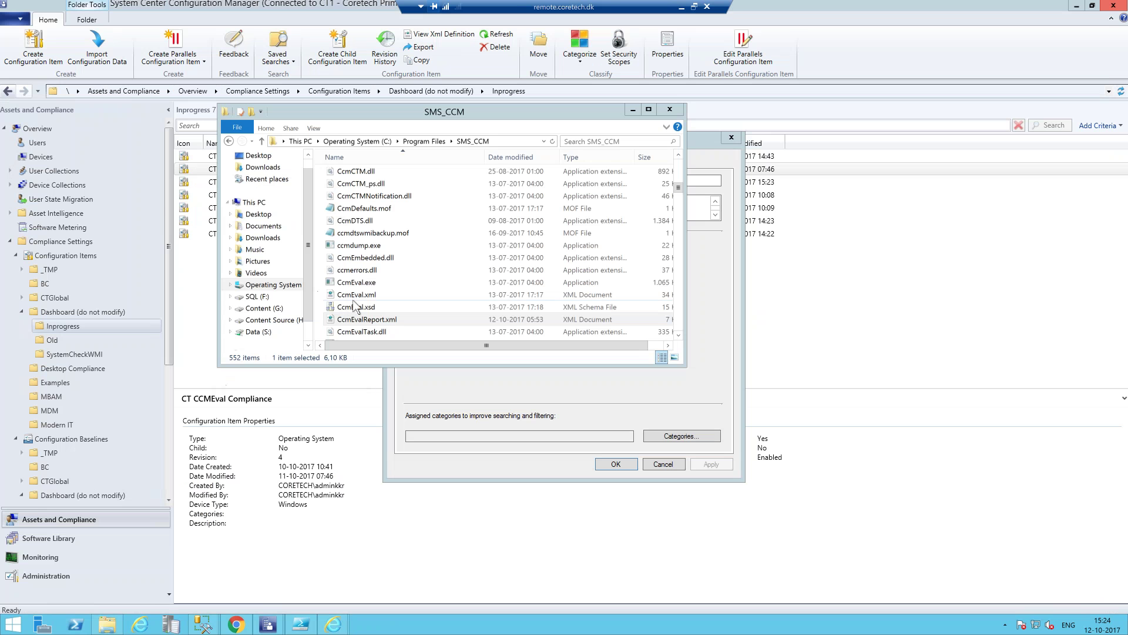
- Paste CcmEval.xml and CcmEvalReport.xml onto the Desktop, granting administrator access for both files
{"action": "left_click", "coordinate": [355, 296], "text": "ctrl"}
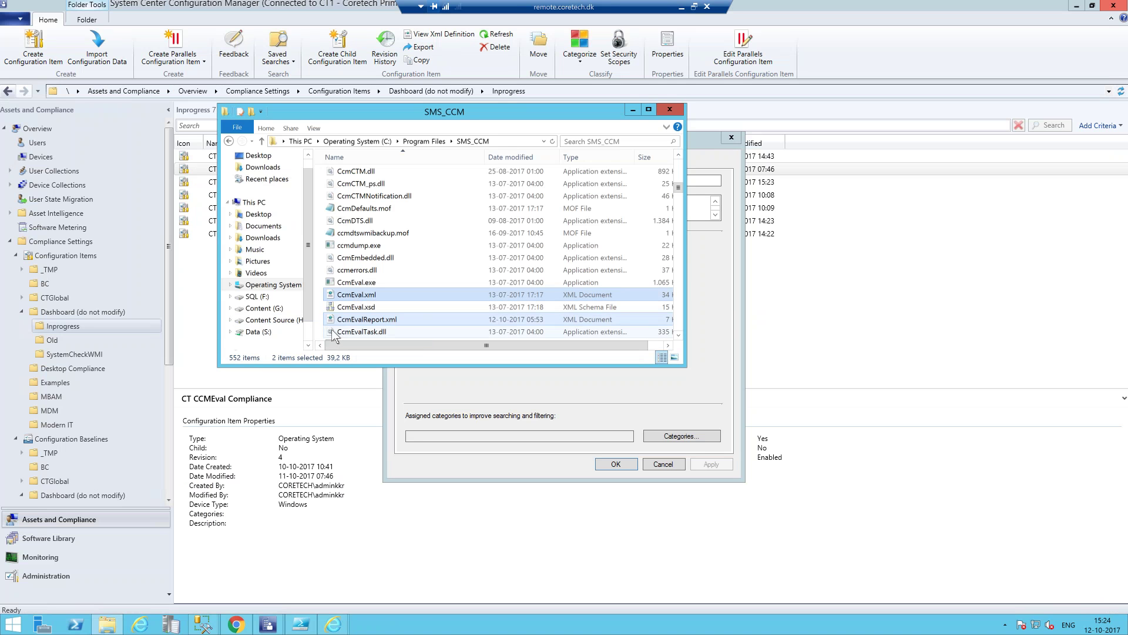
{"action": "left_click", "coordinate": [258, 213]}
{"action": "right_click", "coordinate": [382, 241]}
{"action": "left_click", "coordinate": [336, 293]}
{"action": "left_click", "coordinate": [244, 336]}
{"action": "left_click", "coordinate": [242, 336]}
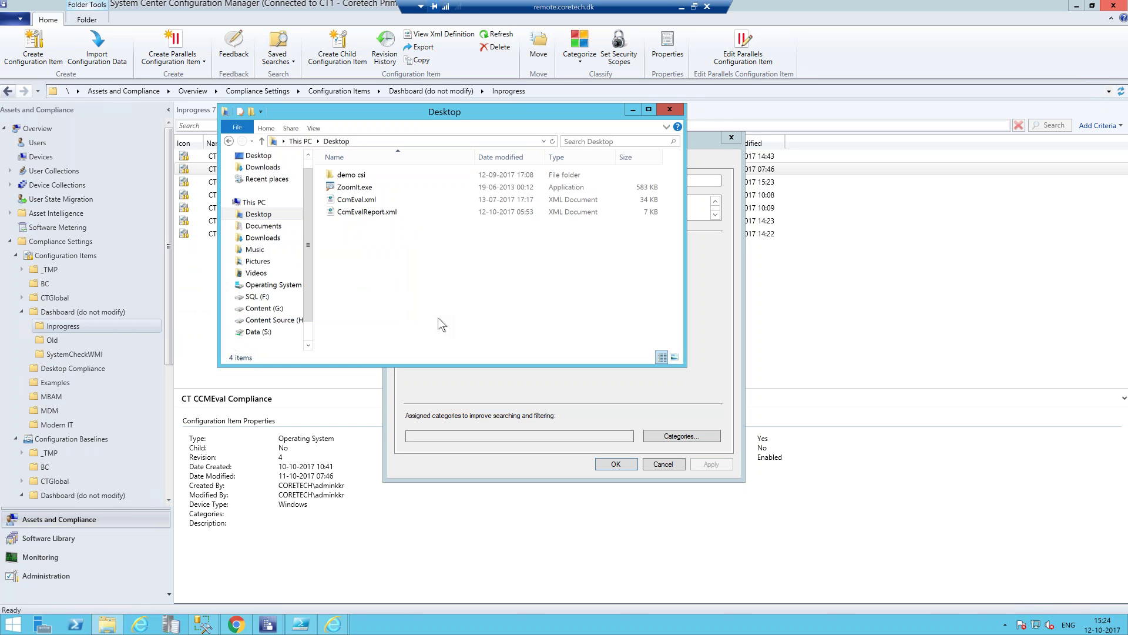
{"action": "right_click", "coordinate": [352, 201]}
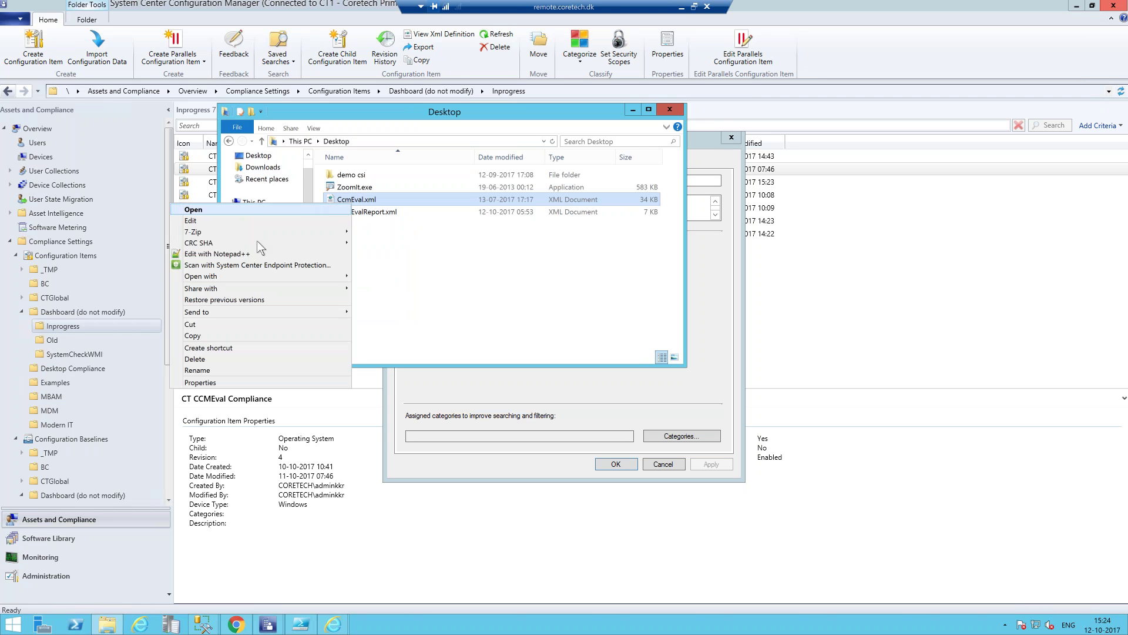
{"action": "left_click", "coordinate": [246, 255]}
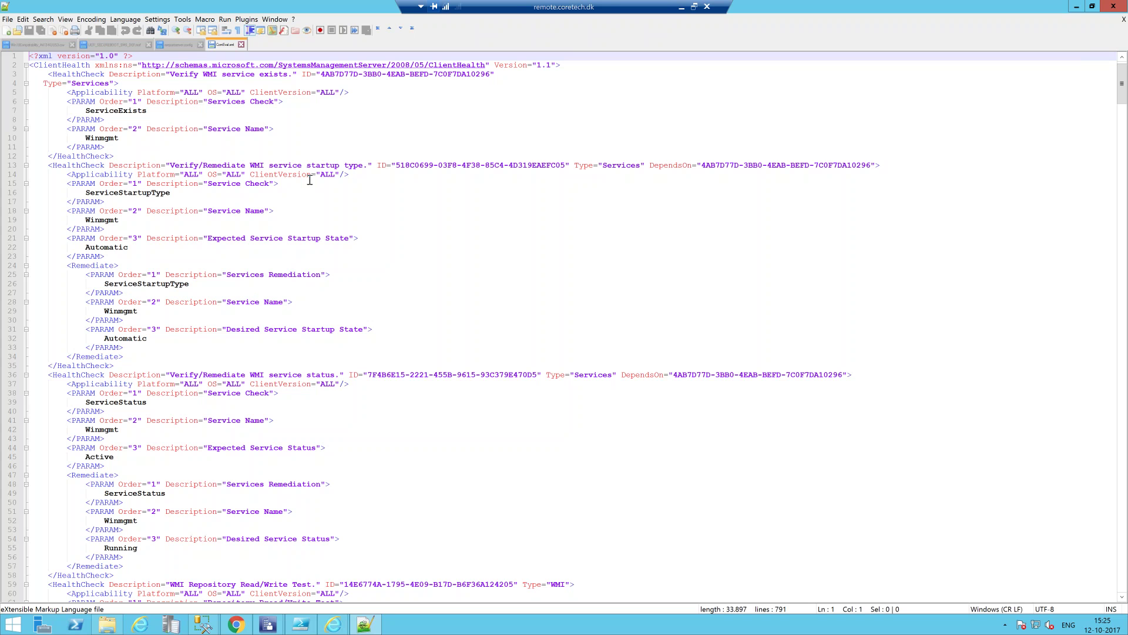
{"action": "scroll", "coordinate": [310, 180], "scroll_direction": "down", "scroll_amount": 1}
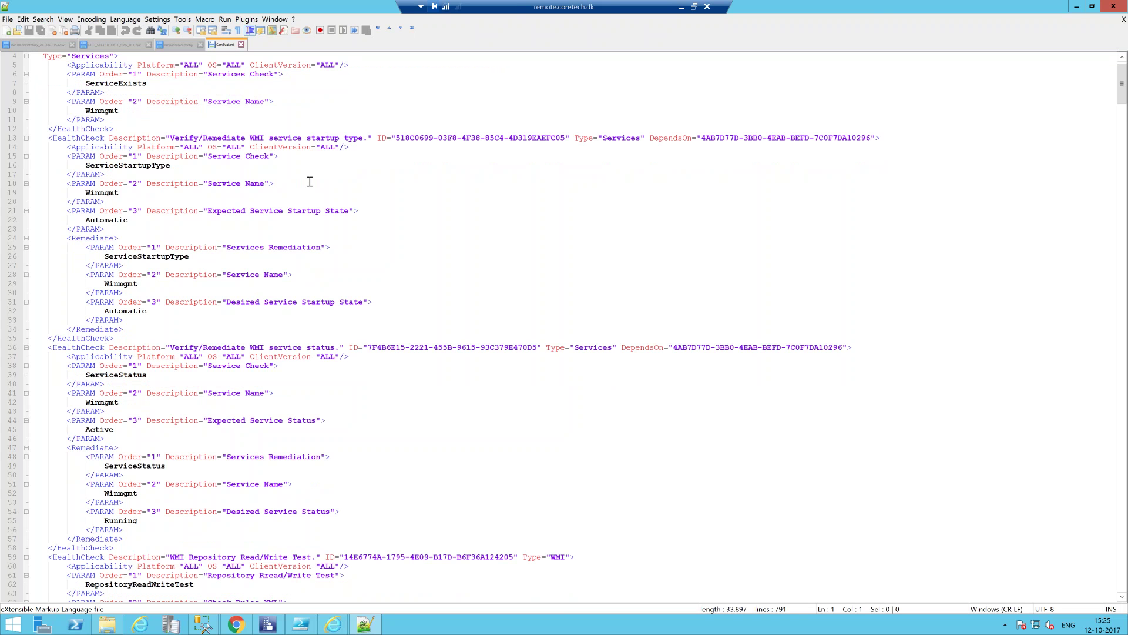
{"action": "scroll", "coordinate": [309, 182], "scroll_direction": "down", "scroll_amount": 5}
{"action": "scroll", "coordinate": [311, 184], "scroll_direction": "down", "scroll_amount": 20}
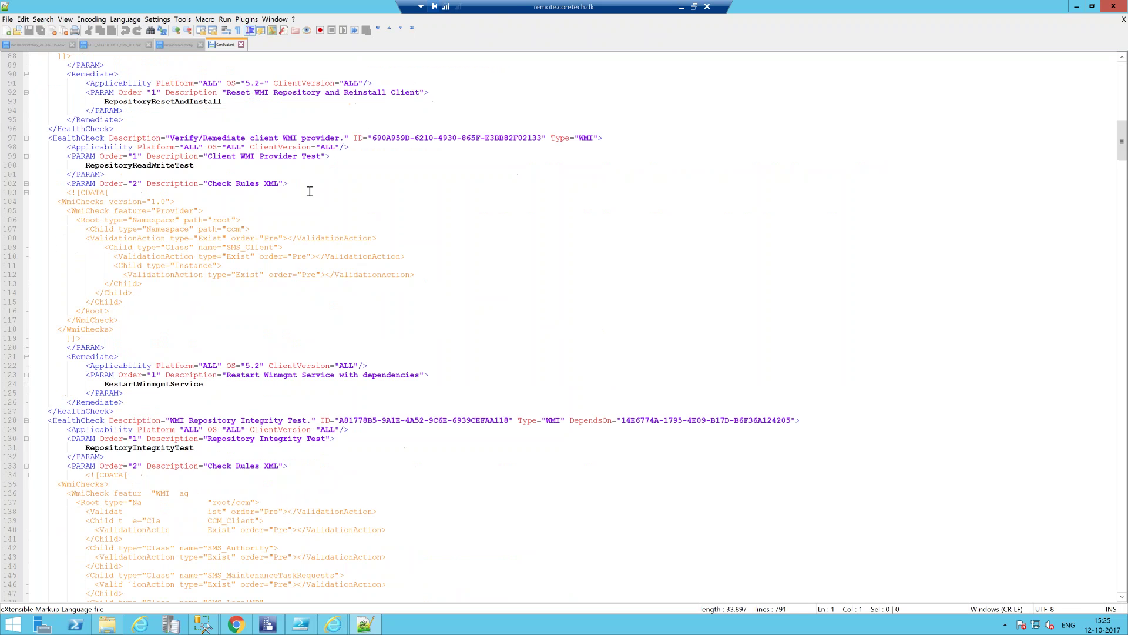
{"action": "scroll", "coordinate": [310, 191], "scroll_direction": "down", "scroll_amount": 6}
{"action": "scroll", "coordinate": [310, 193], "scroll_direction": "down", "scroll_amount": 13}
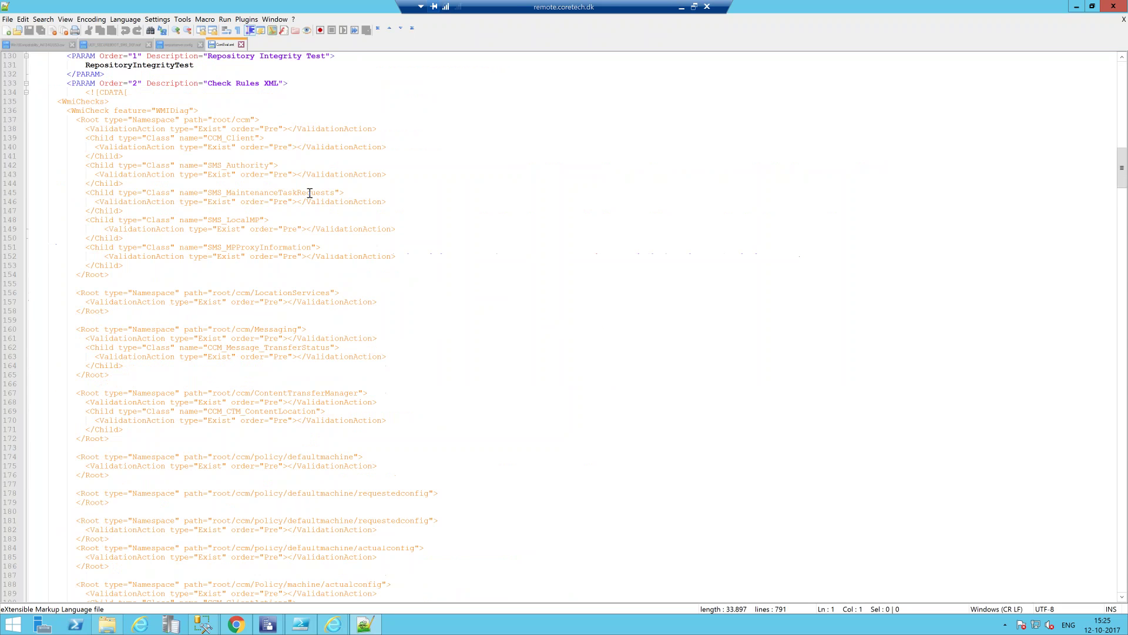
{"action": "scroll", "coordinate": [310, 194], "scroll_direction": "down", "scroll_amount": 20}
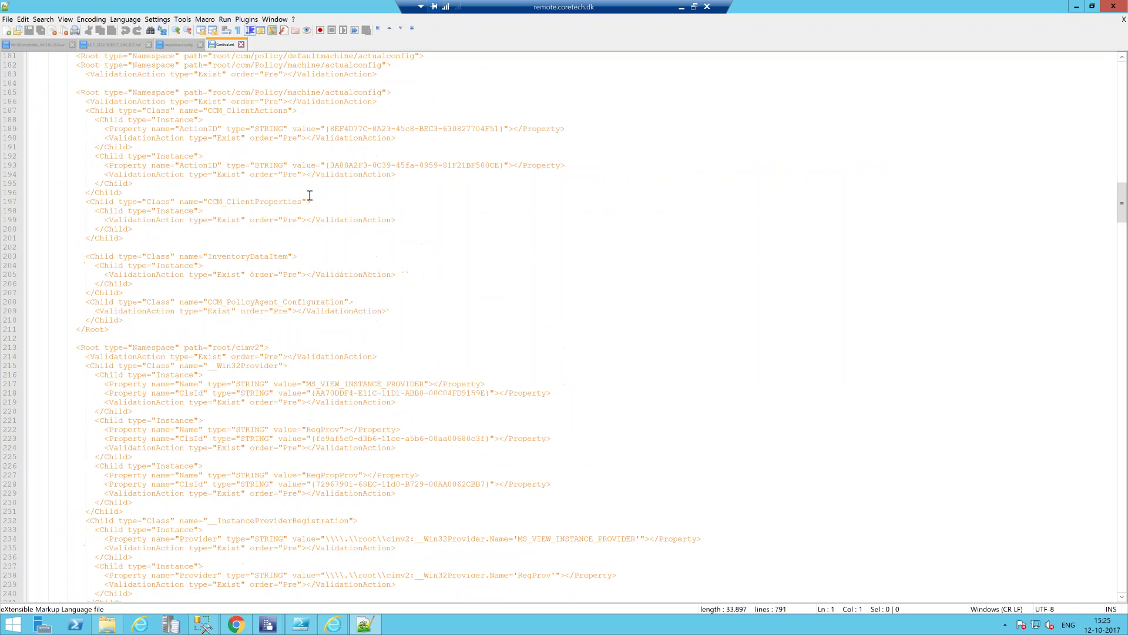
{"action": "scroll", "coordinate": [310, 195], "scroll_direction": "down", "scroll_amount": 16}
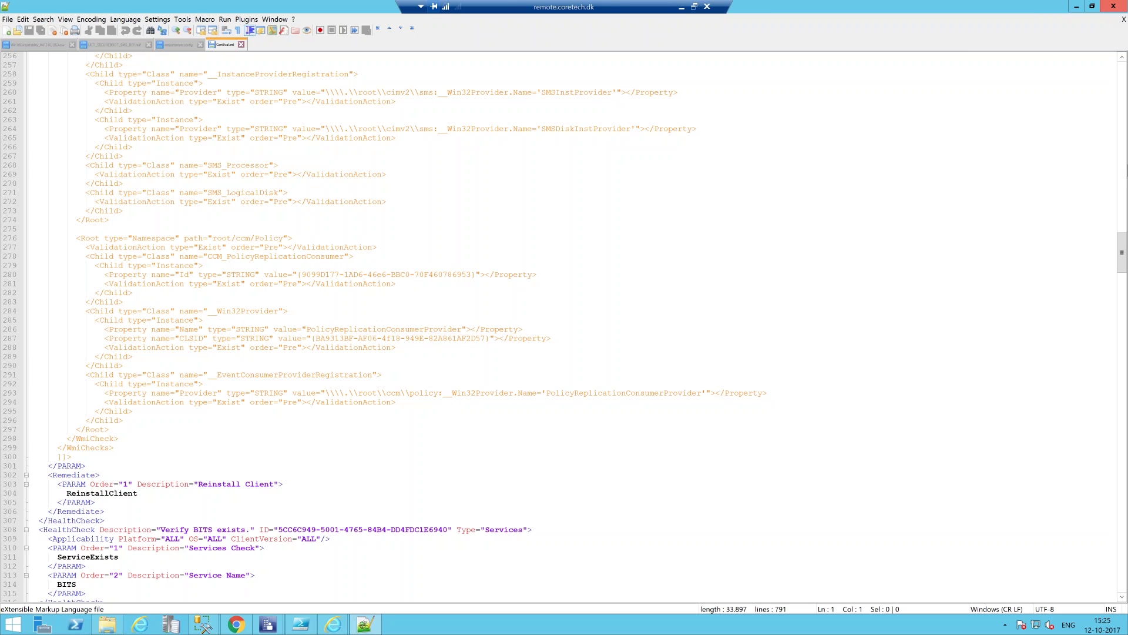
{"action": "left_click", "coordinate": [1113, 8]}
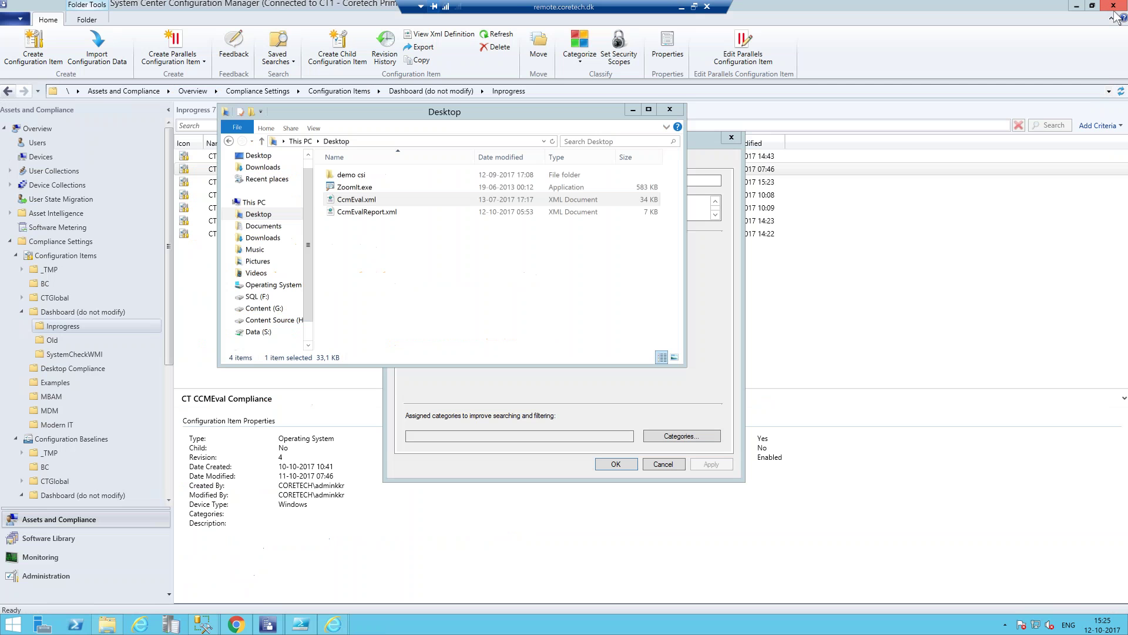
- Close the Desktop window and cancel the CT CCMEval Compliance properties, then call up its actions
{"action": "left_click", "coordinate": [669, 110]}
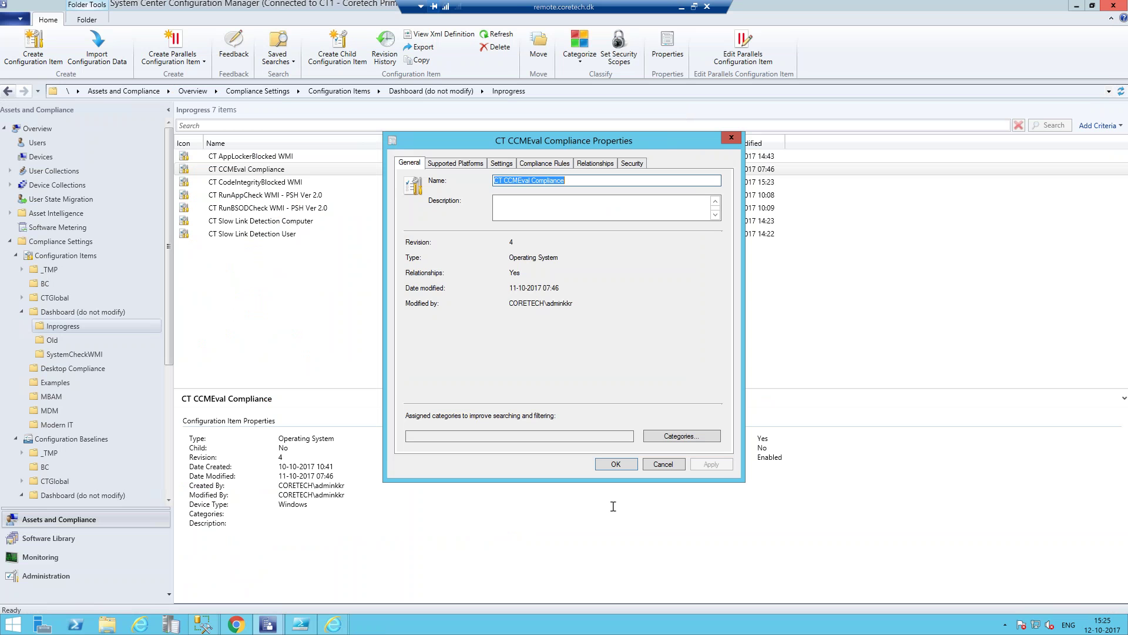
{"action": "left_click", "coordinate": [671, 466]}
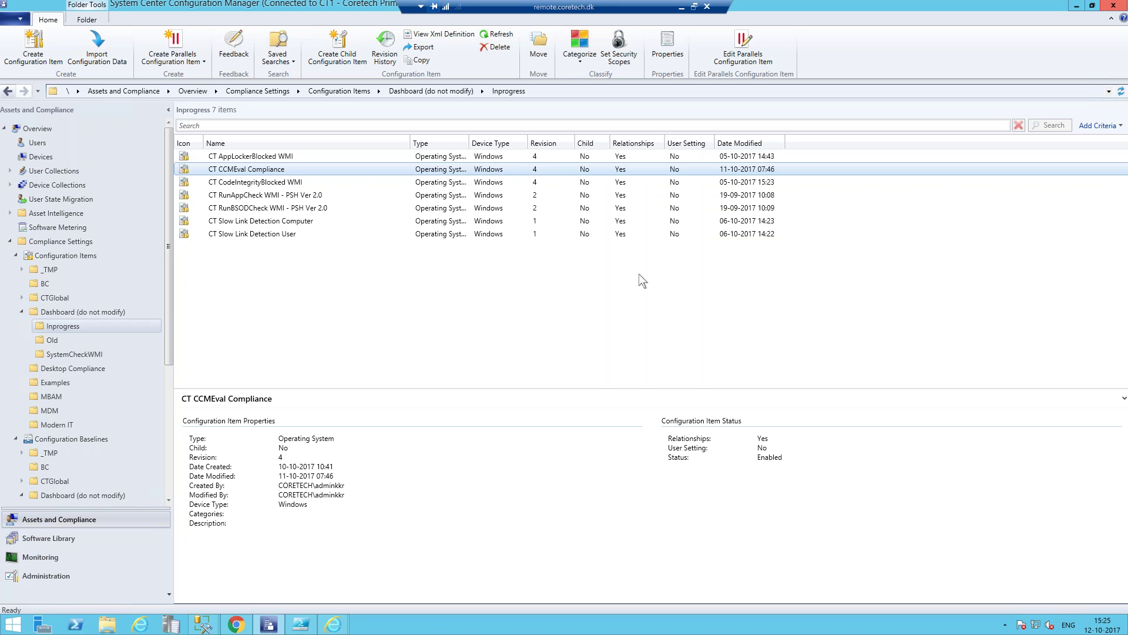
{"action": "right_click", "coordinate": [323, 170]}
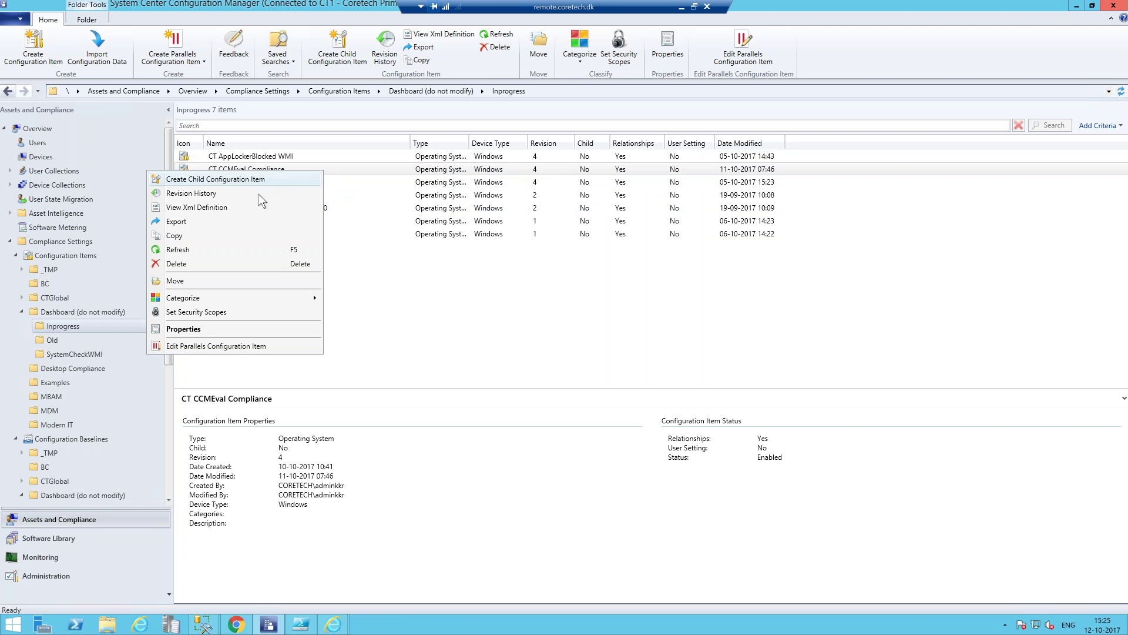
{"action": "left_click", "coordinate": [183, 329]}
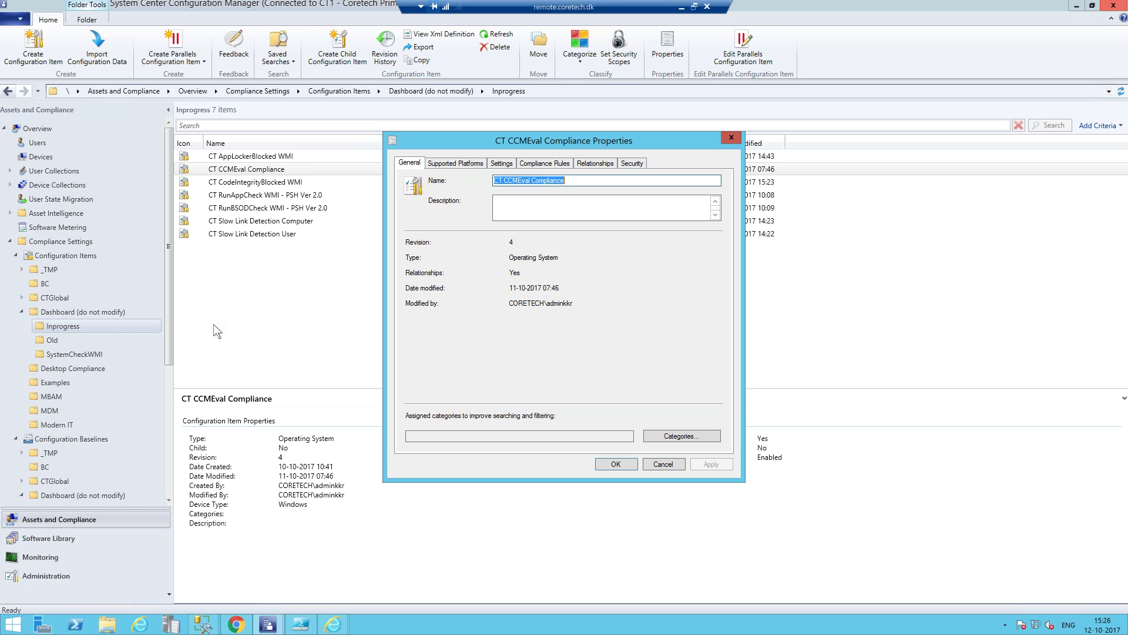
{"action": "left_click", "coordinate": [498, 165]}
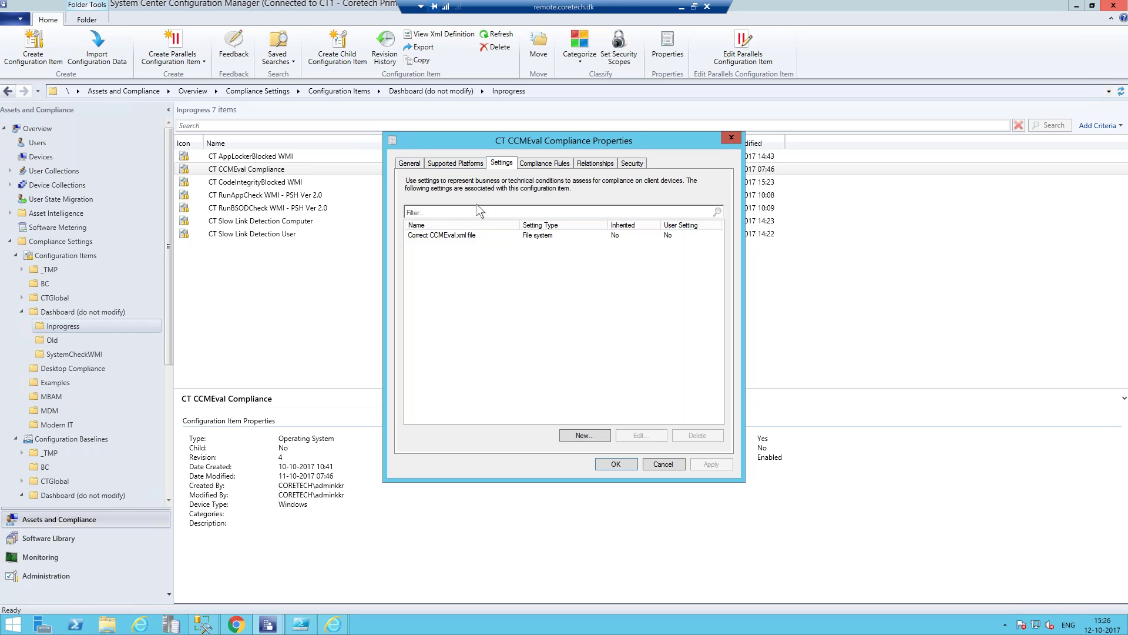
{"action": "left_click", "coordinate": [424, 238]}
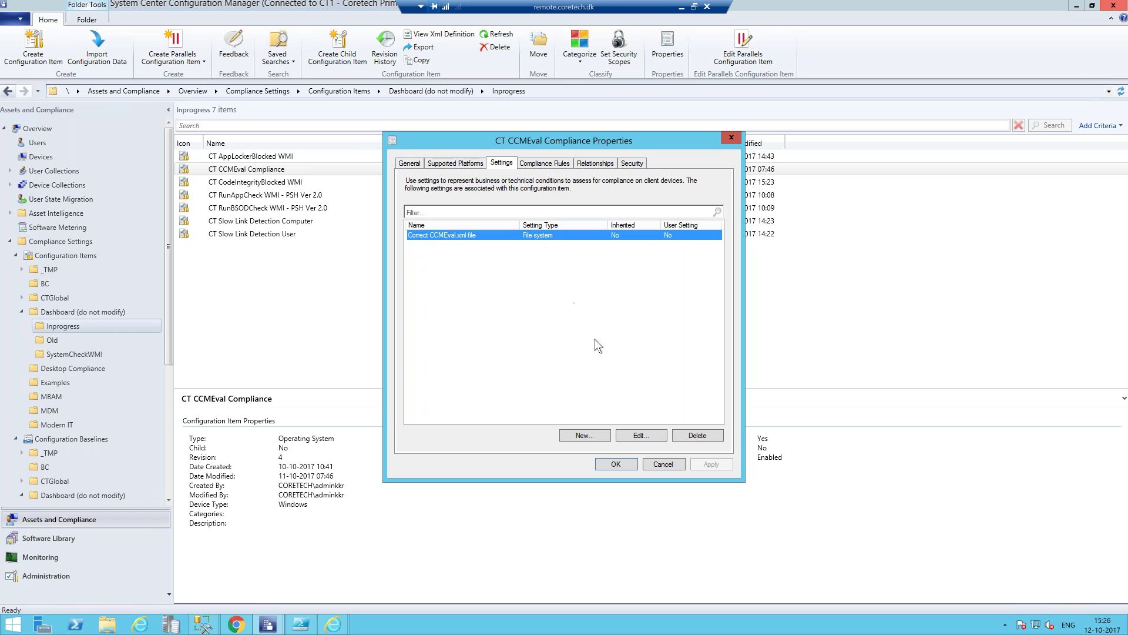
{"action": "left_click", "coordinate": [638, 435]}
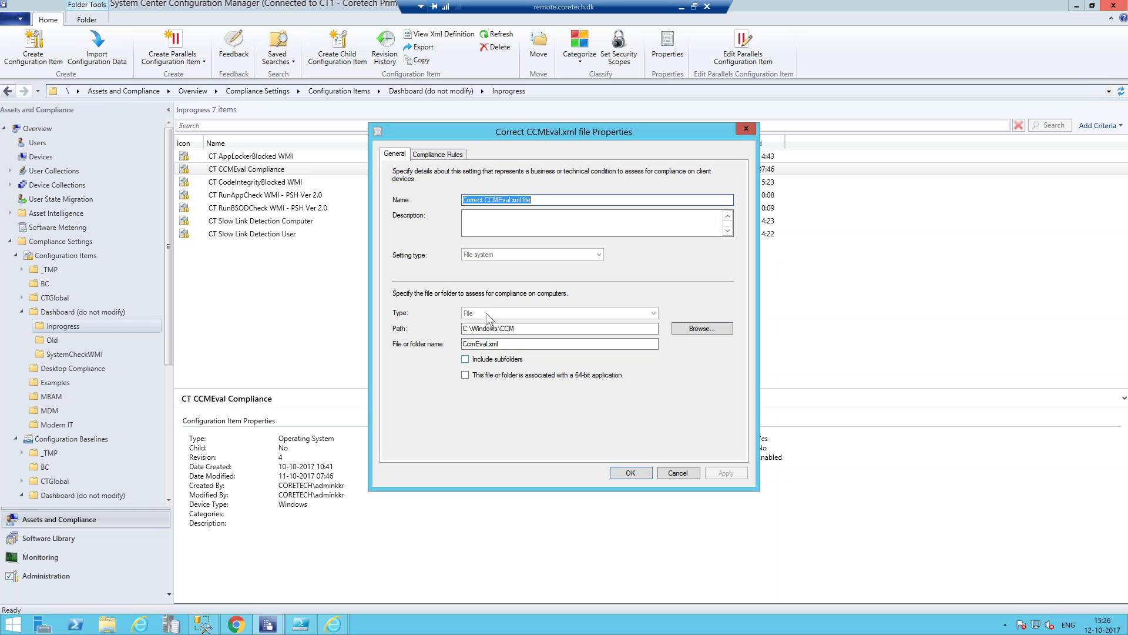
{"action": "left_click", "coordinate": [432, 155]}
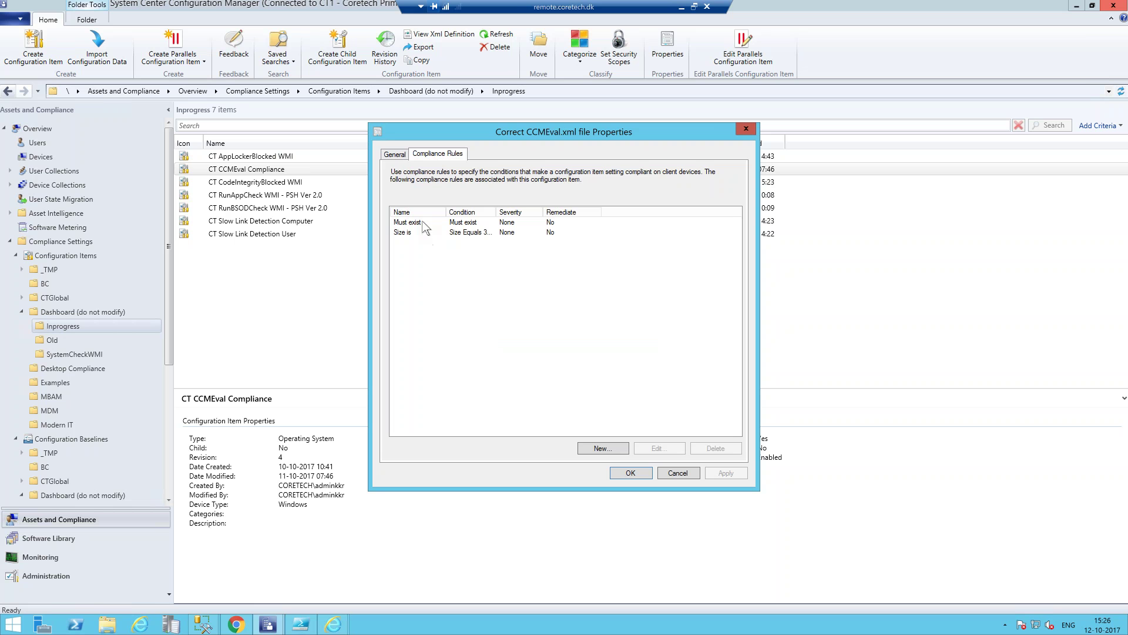
{"action": "left_click", "coordinate": [417, 232]}
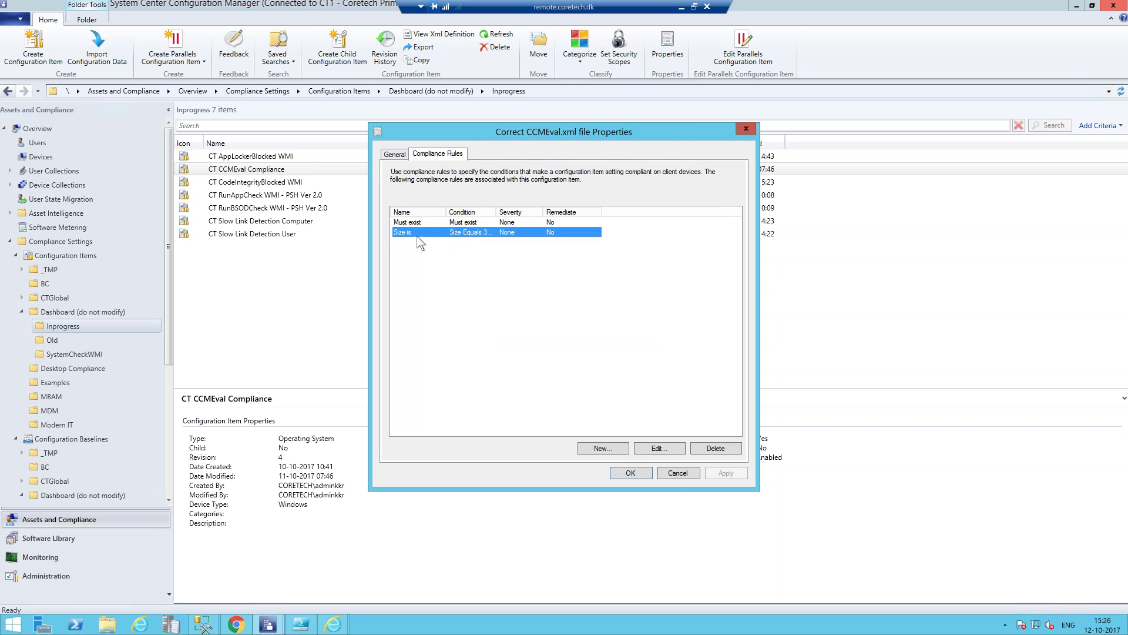
{"action": "left_click", "coordinate": [644, 448]}
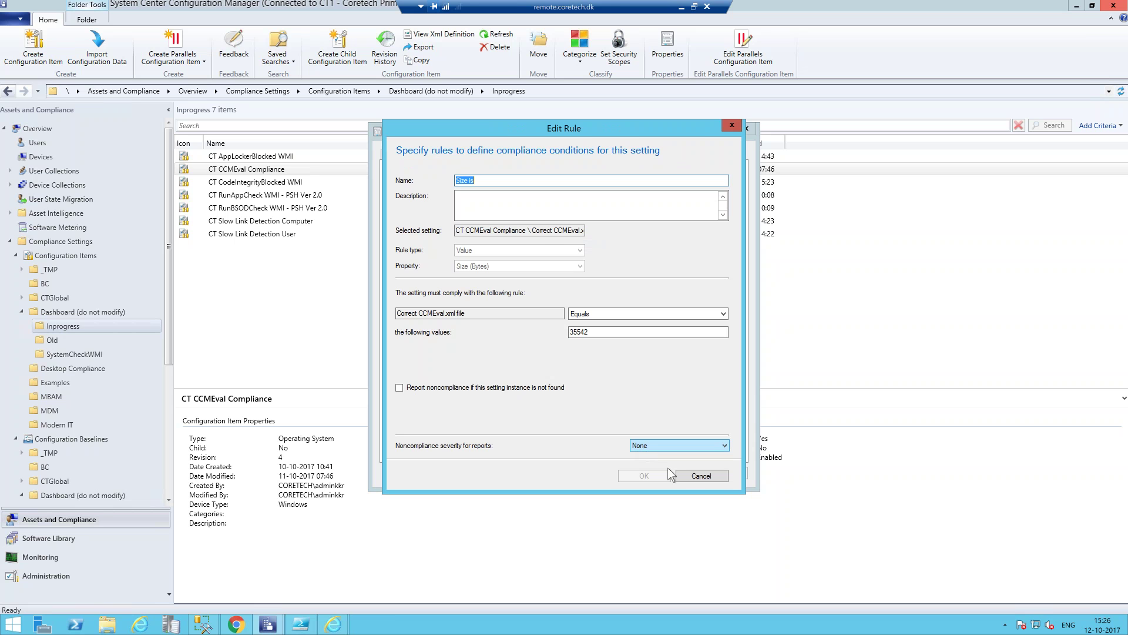
{"action": "left_click", "coordinate": [687, 477]}
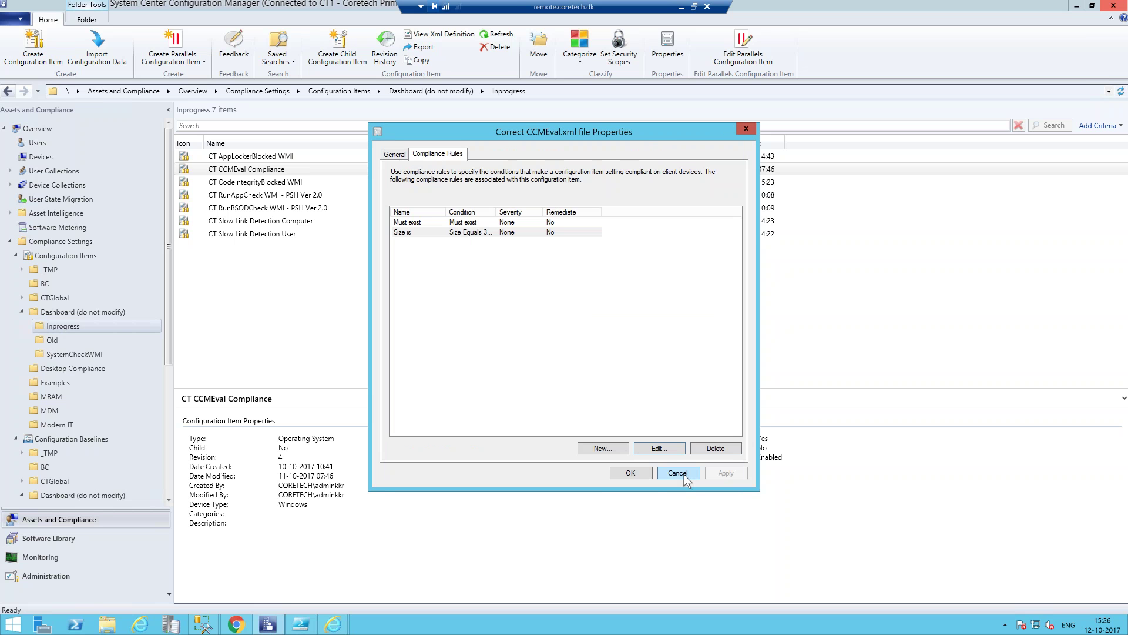
{"action": "left_click", "coordinate": [679, 474]}
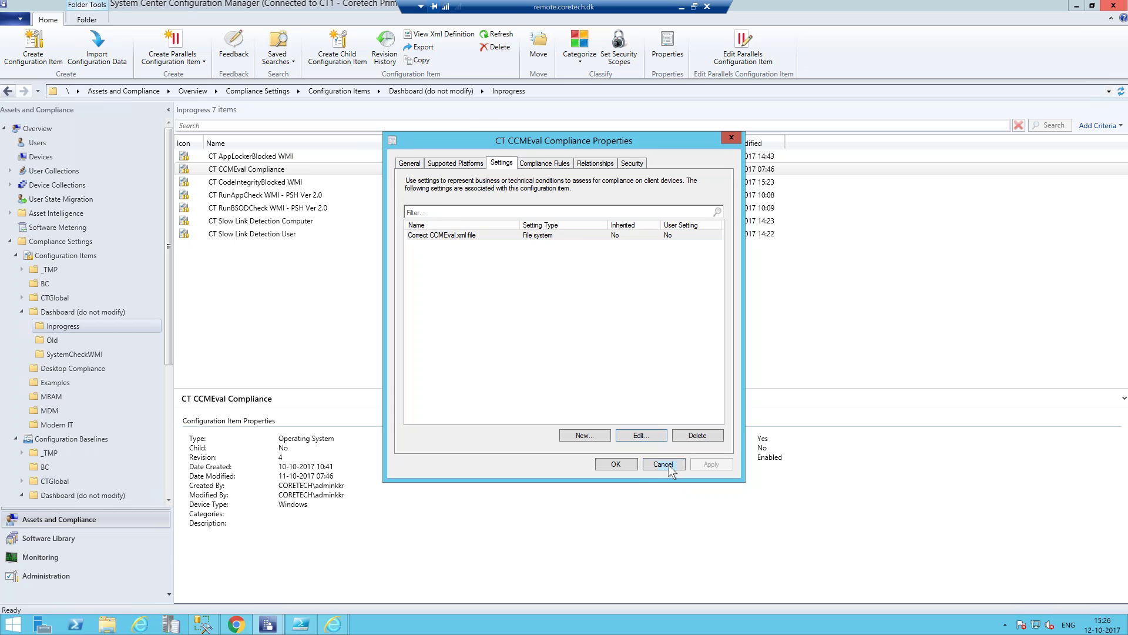
{"action": "left_click", "coordinate": [663, 464]}
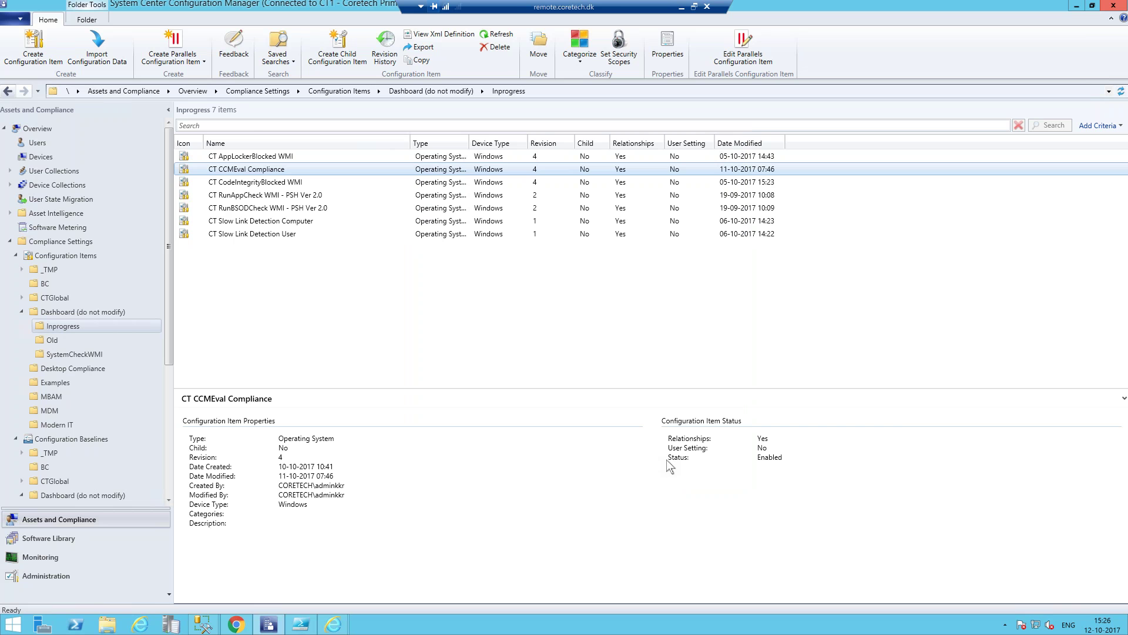
{"action": "left_click", "coordinate": [65, 542]}
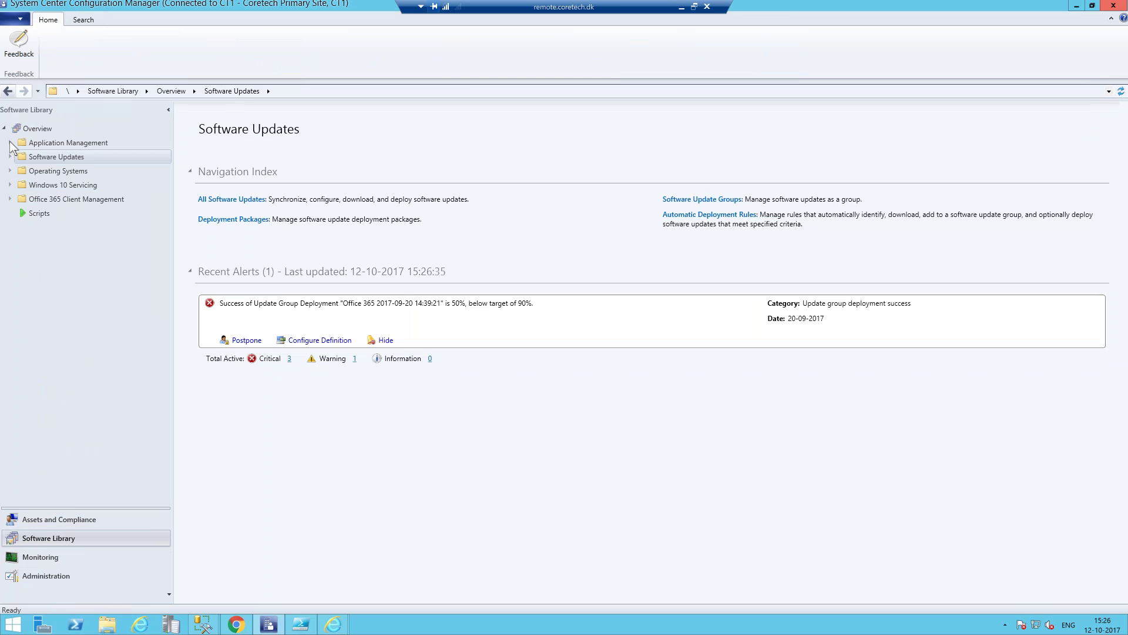
- Open the CCMEval package's properties from Application Management > Packages and view its Data Source settings
{"action": "left_click", "coordinate": [9, 142]}
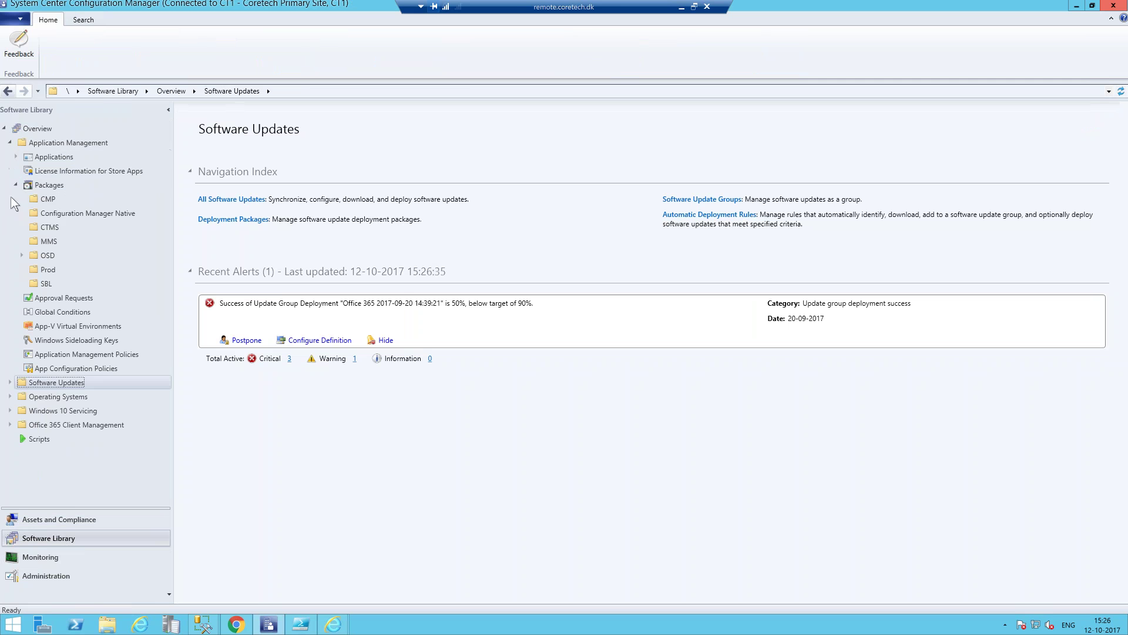
{"action": "left_click", "coordinate": [47, 186]}
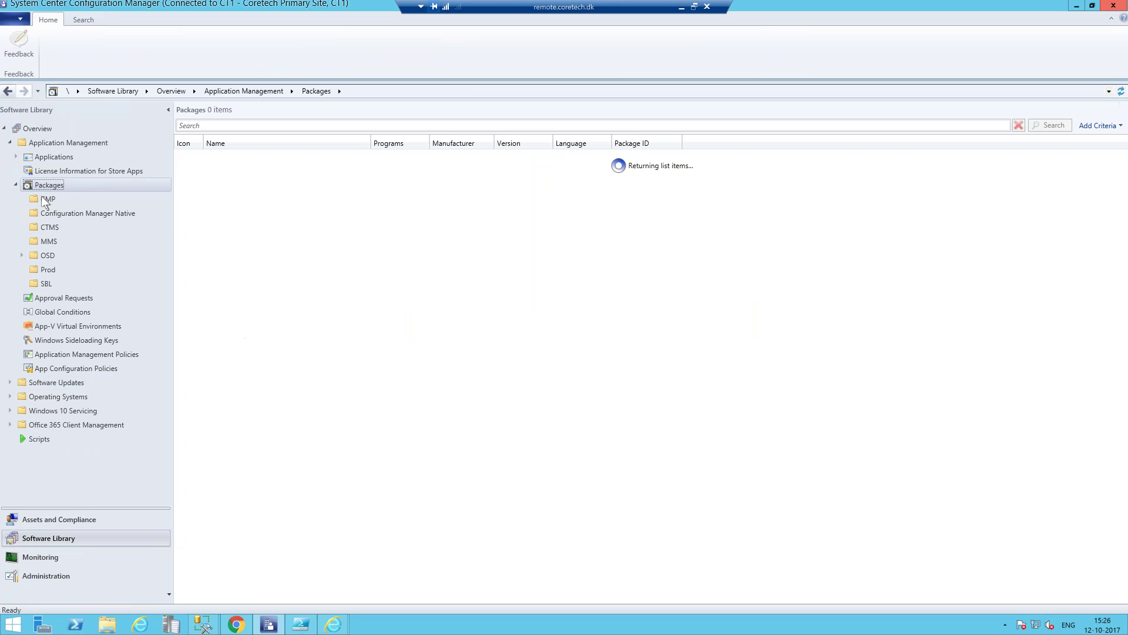
{"action": "left_click", "coordinate": [402, 156]}
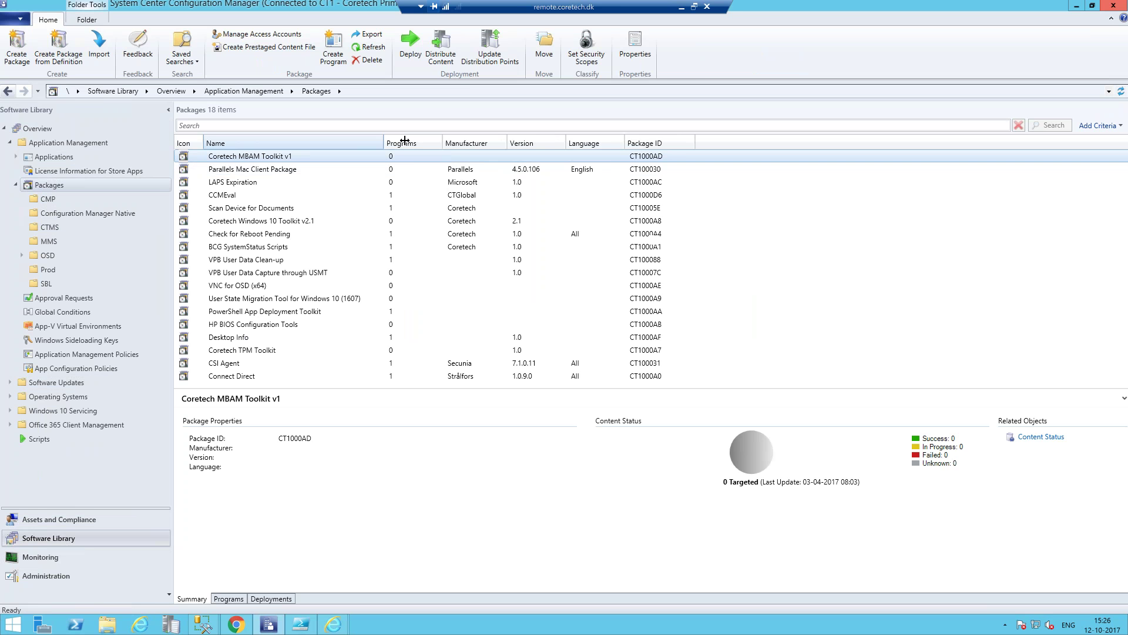
{"action": "left_click", "coordinate": [257, 195]}
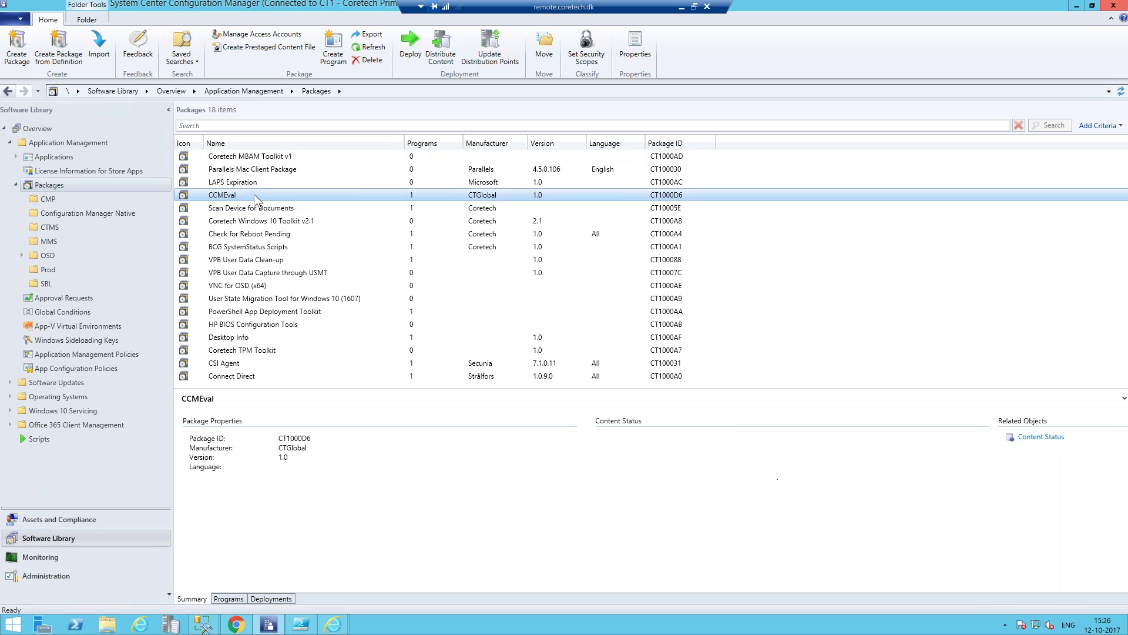
{"action": "right_click", "coordinate": [257, 195]}
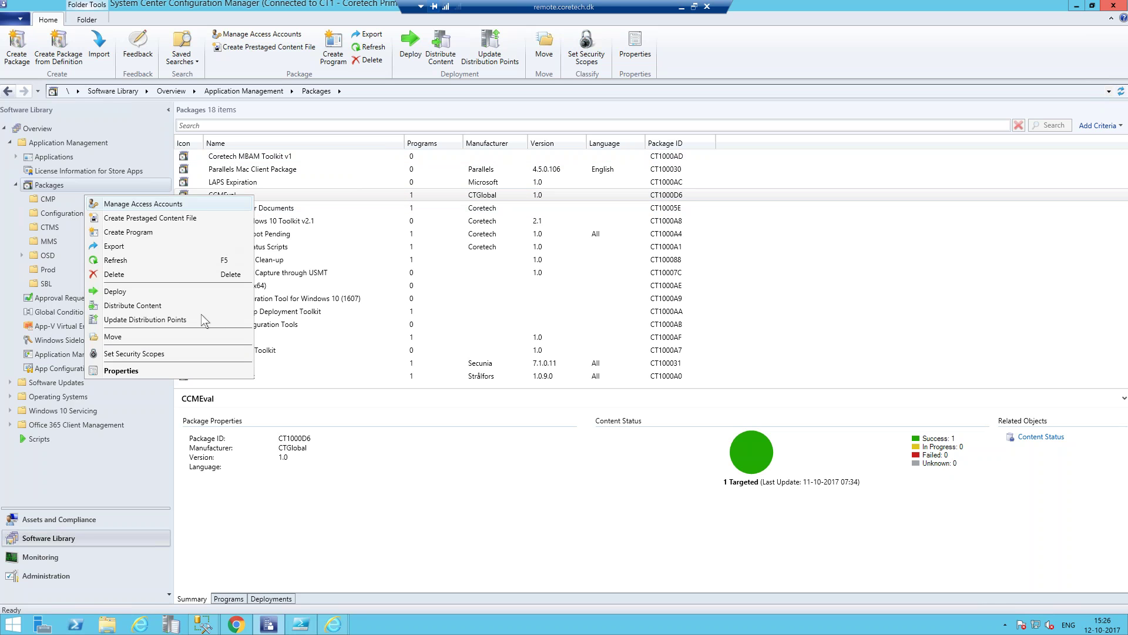
{"action": "left_click", "coordinate": [174, 371]}
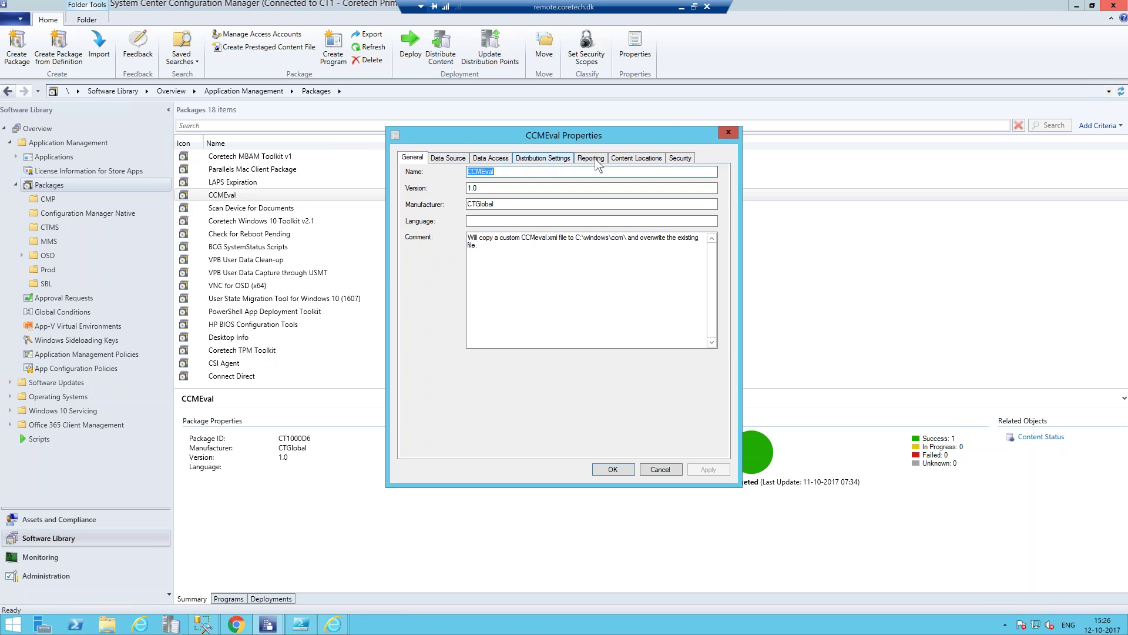
{"action": "left_click", "coordinate": [449, 158]}
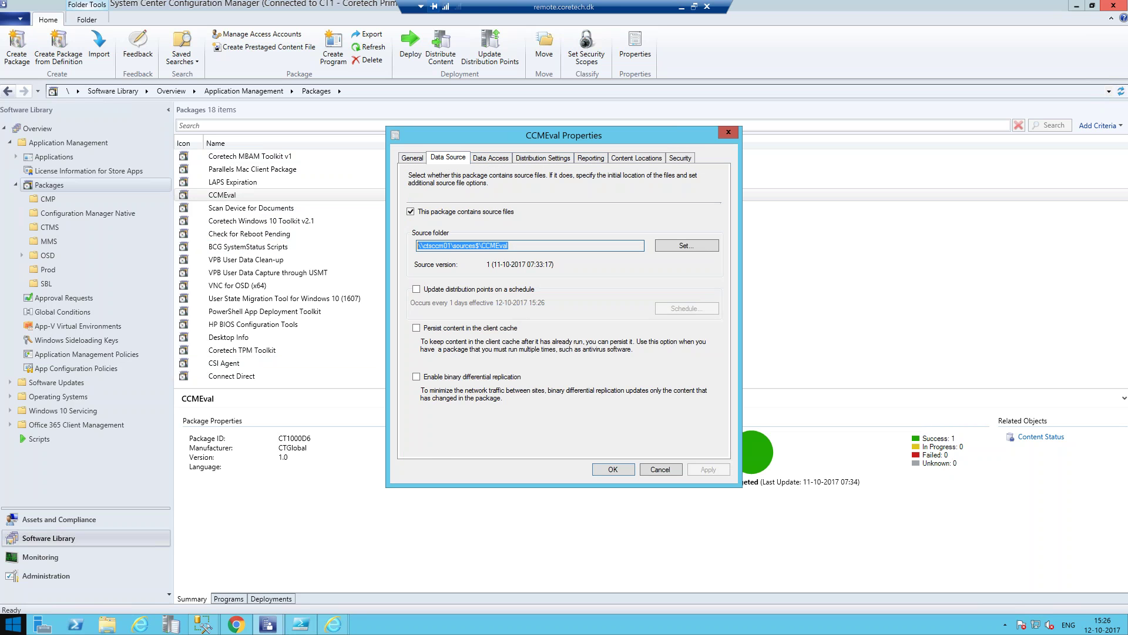
- Open the \\ctsccm01\sources$\CCMEval source folder through the Run dialog
{"action": "key", "text": "super+x"}
{"action": "key", "text": "r"}
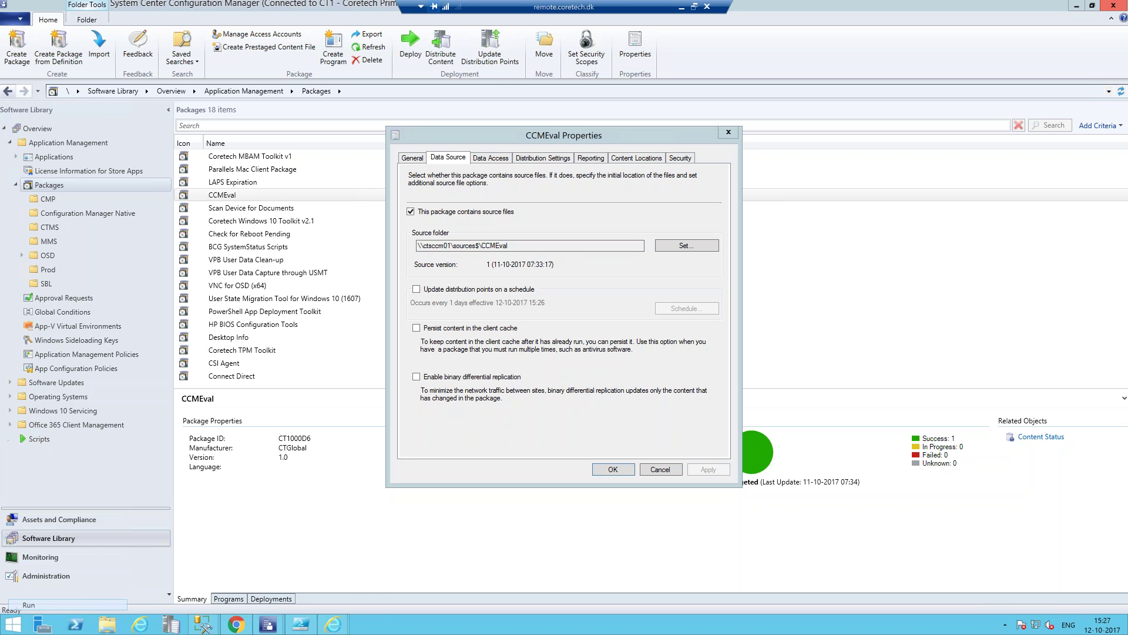
{"action": "key", "text": "ctrl+v"}
{"action": "key", "text": "Return"}
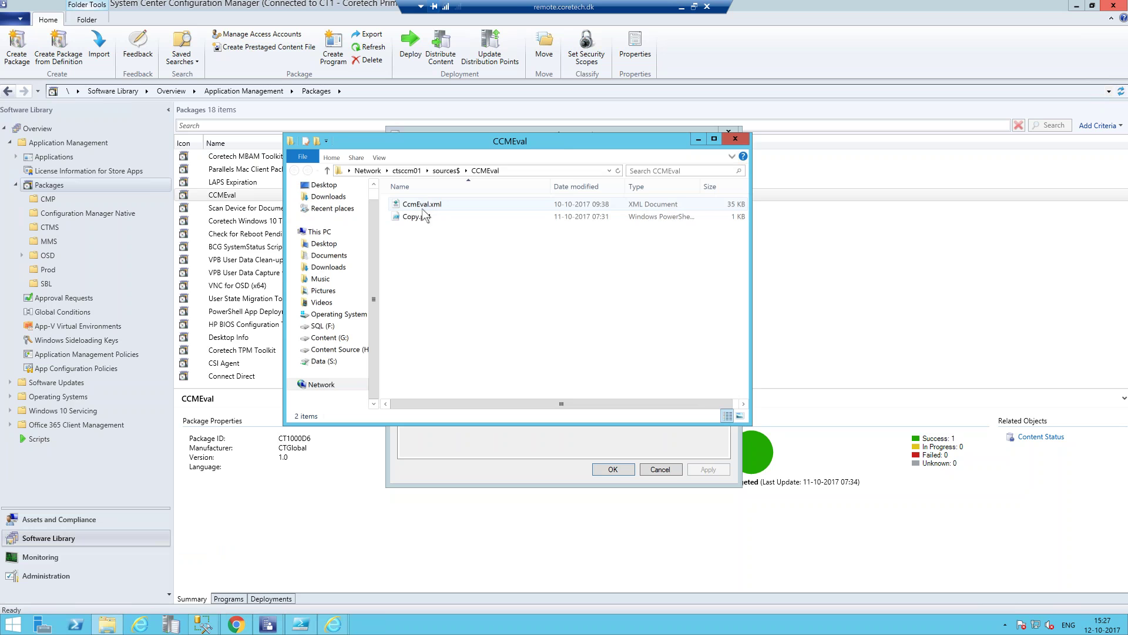
- Review Copy.ps1's Copy-Item of CcmEval.xml in PowerShell ISE, then close ISE and the source folder
{"action": "right_click", "coordinate": [420, 217]}
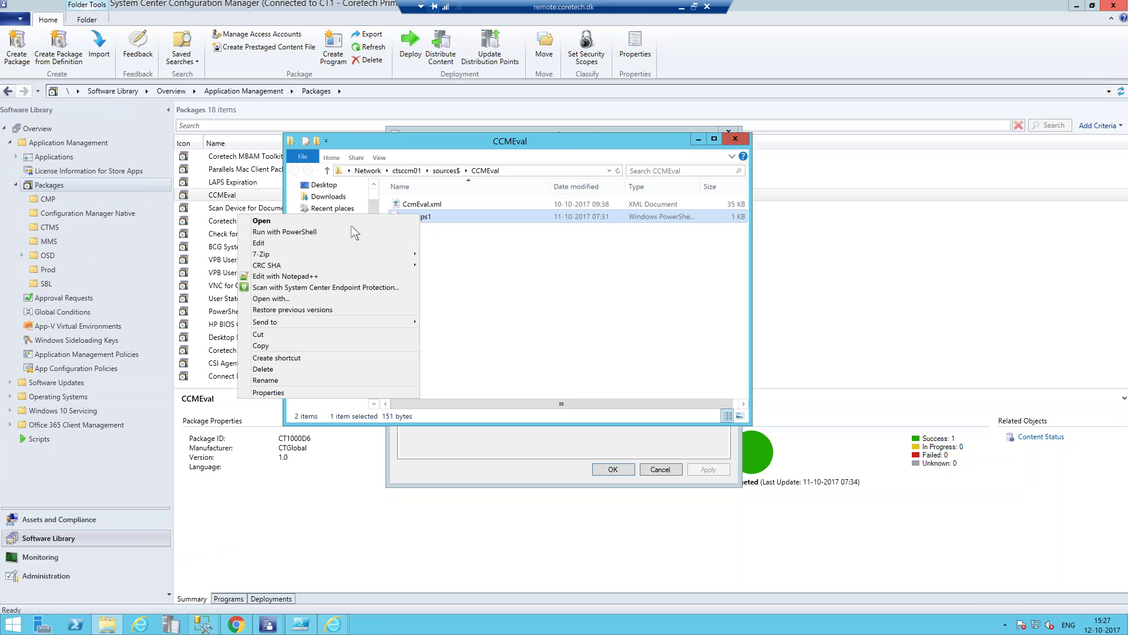
{"action": "left_click", "coordinate": [304, 246]}
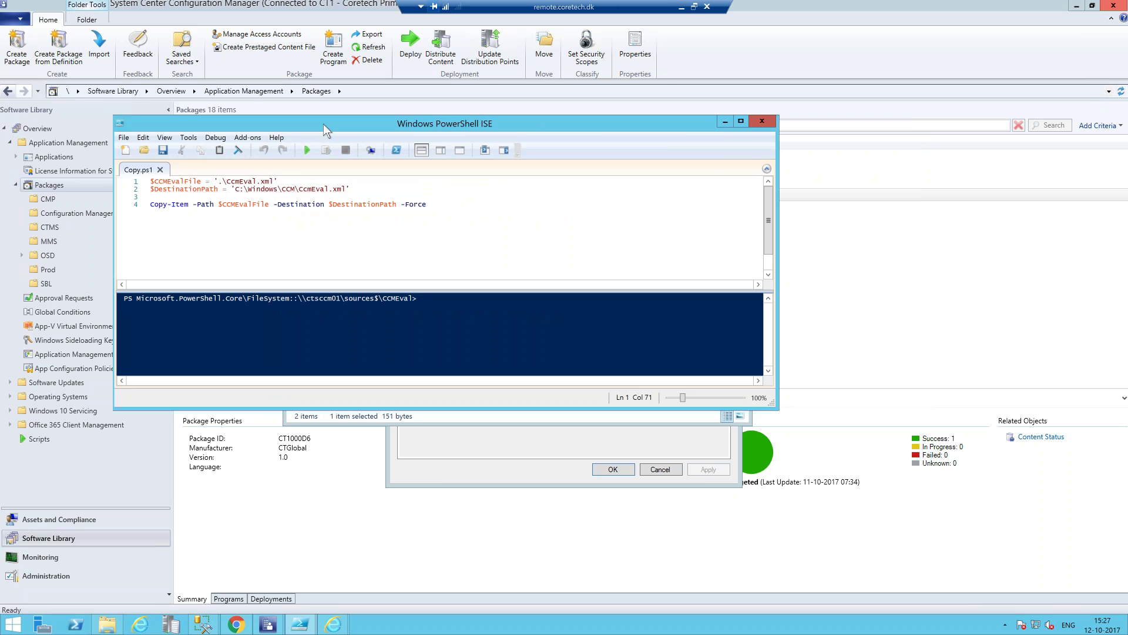
{"action": "left_click", "coordinate": [758, 124]}
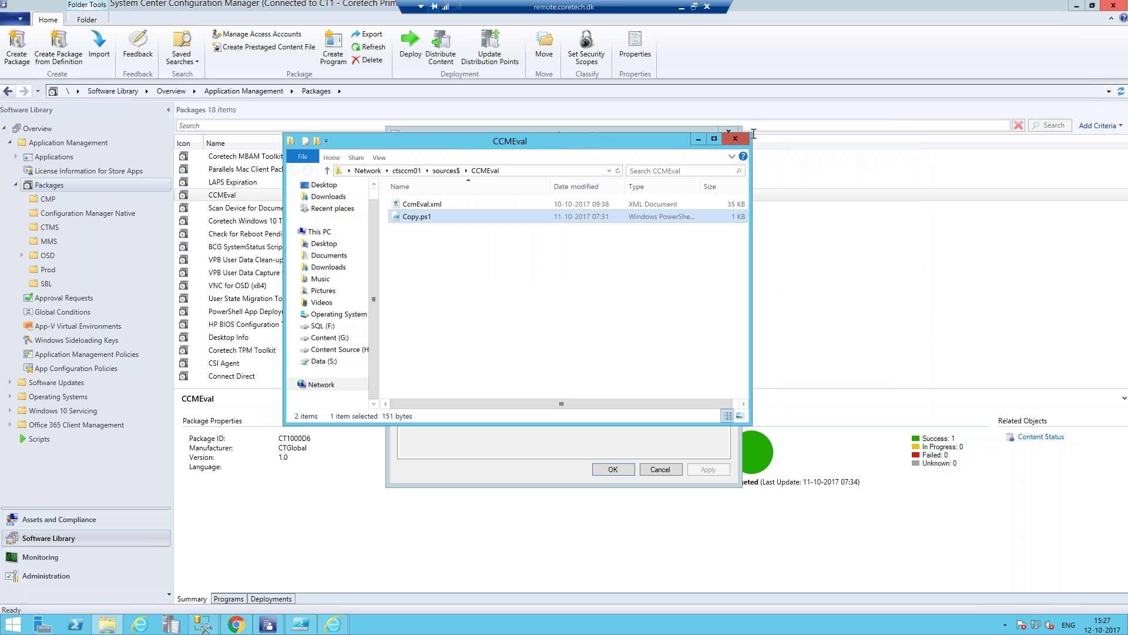
{"action": "left_click", "coordinate": [739, 135]}
- Close the CCMEval properties and show the CT Windows 10 Diagnostics baseline's deployments in Dashboard (do not modify)
{"action": "left_click", "coordinate": [732, 133]}
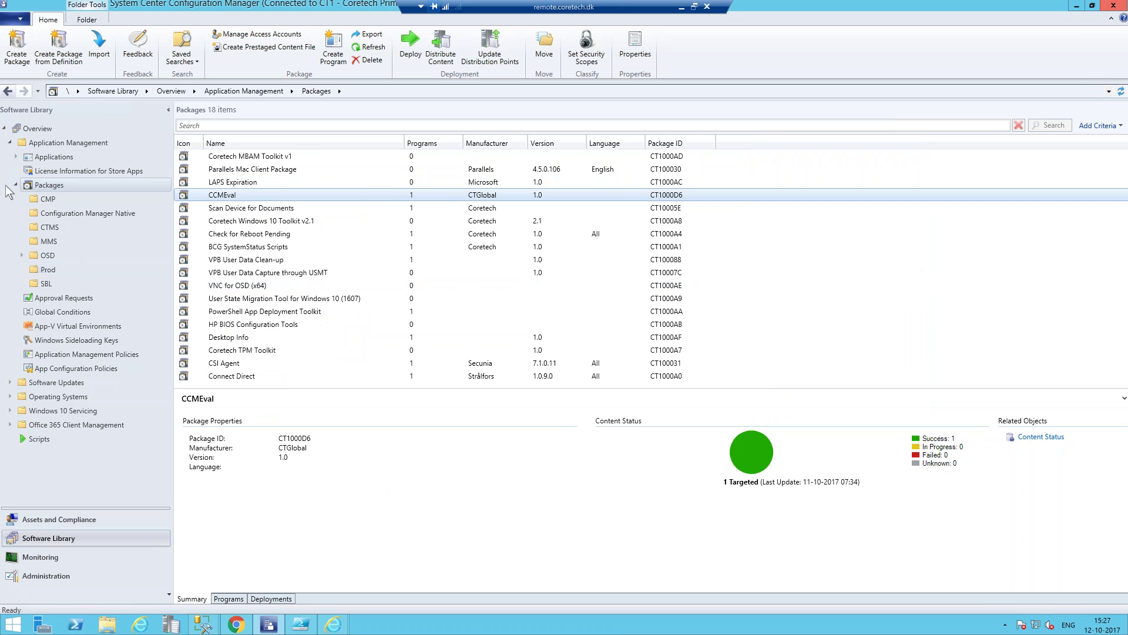
{"action": "left_click", "coordinate": [50, 520]}
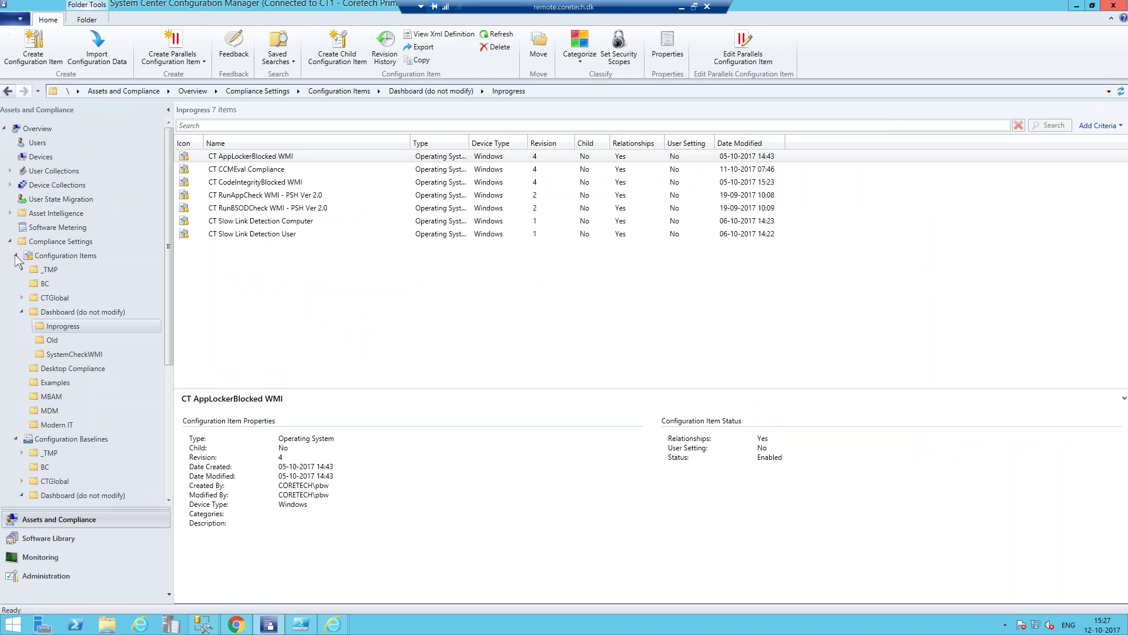
{"action": "left_click", "coordinate": [16, 255]}
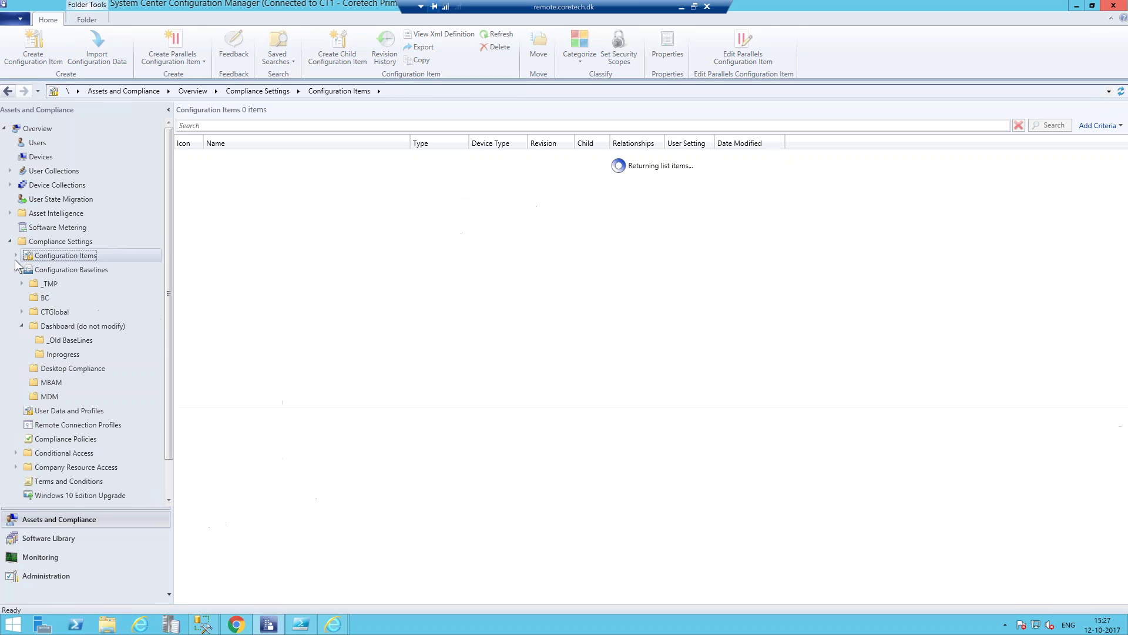
{"action": "left_click", "coordinate": [59, 327]}
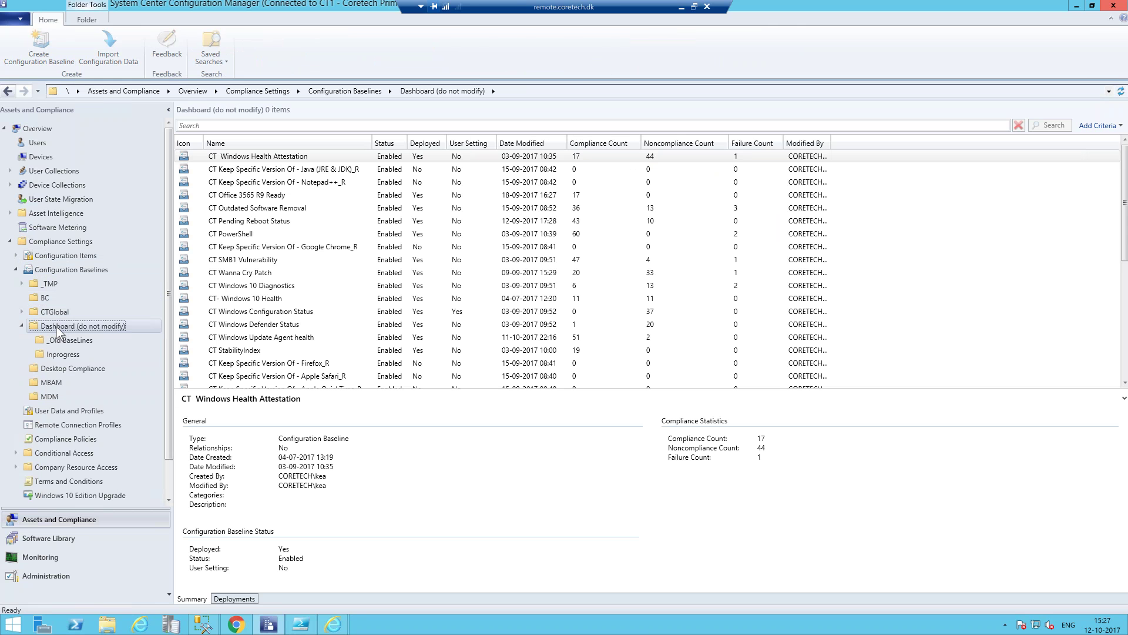
{"action": "left_click", "coordinate": [218, 286]}
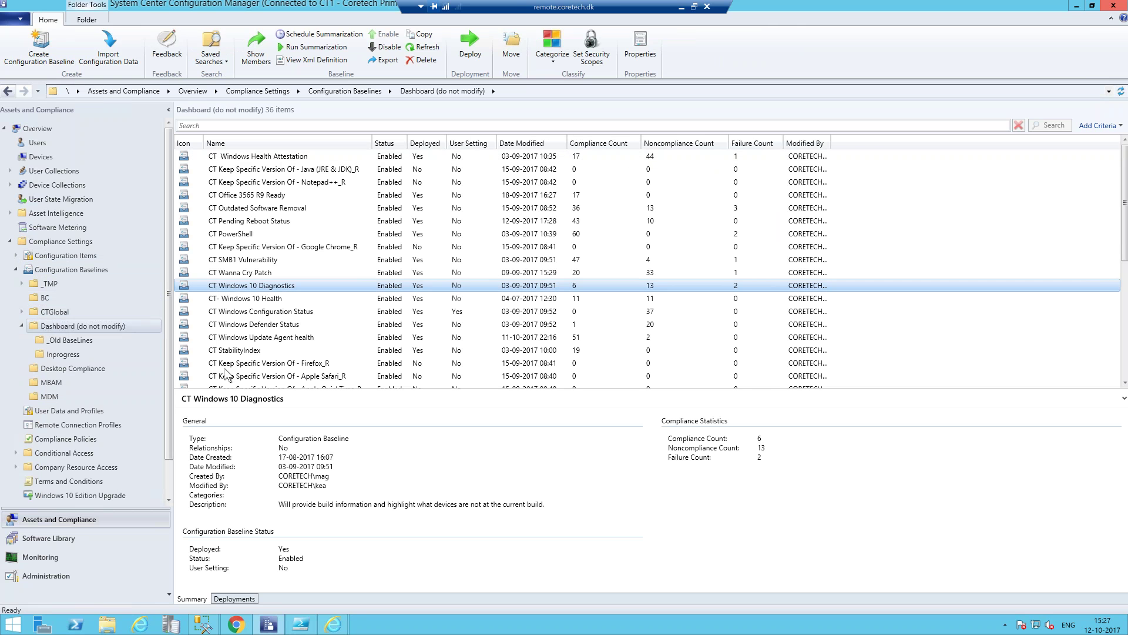
{"action": "left_click", "coordinate": [248, 599]}
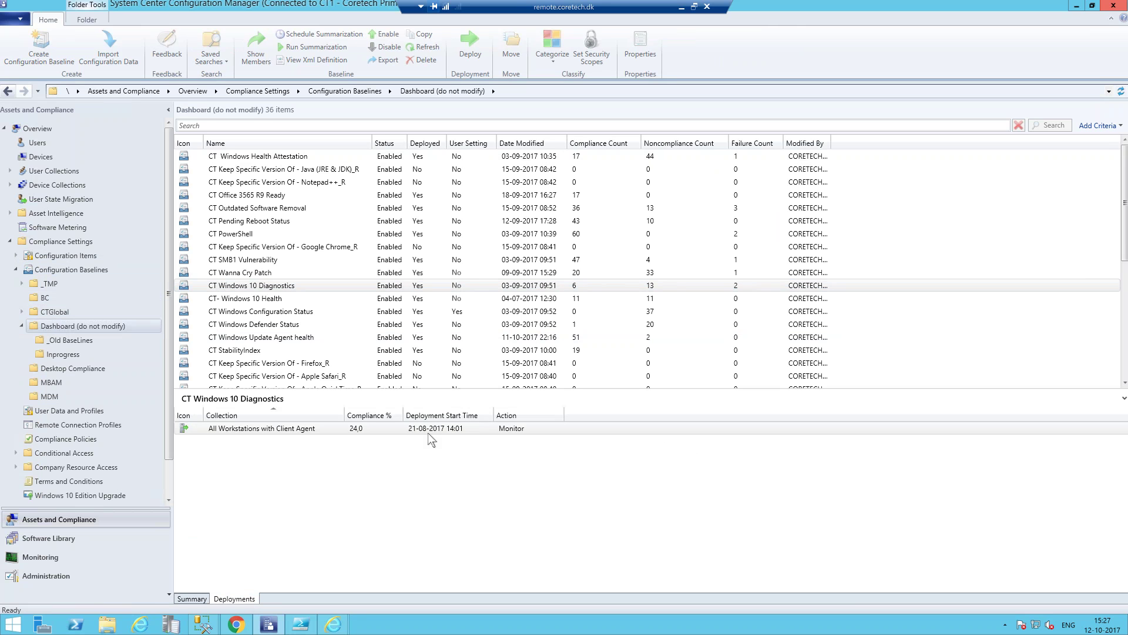
- Review the compliance-state collection options for the All Workstations with Client Agent deployment, without choosing one
{"action": "left_click", "coordinate": [428, 430]}
{"action": "right_click", "coordinate": [443, 430]}
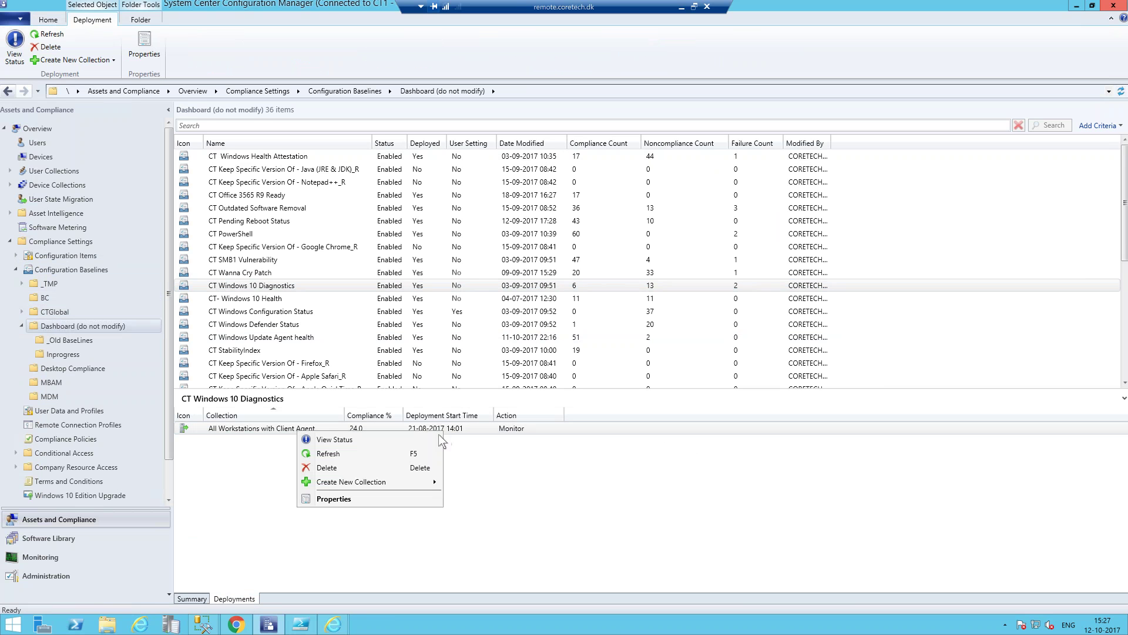
{"action": "mouse_move", "coordinate": [409, 478]}
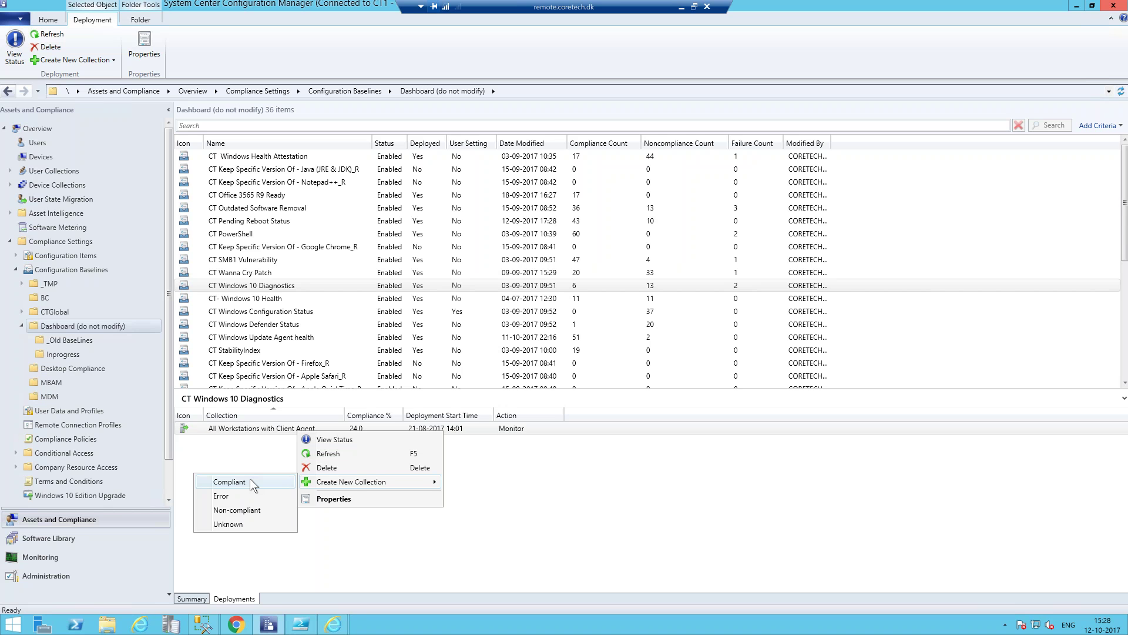
{"action": "left_click", "coordinate": [541, 485]}
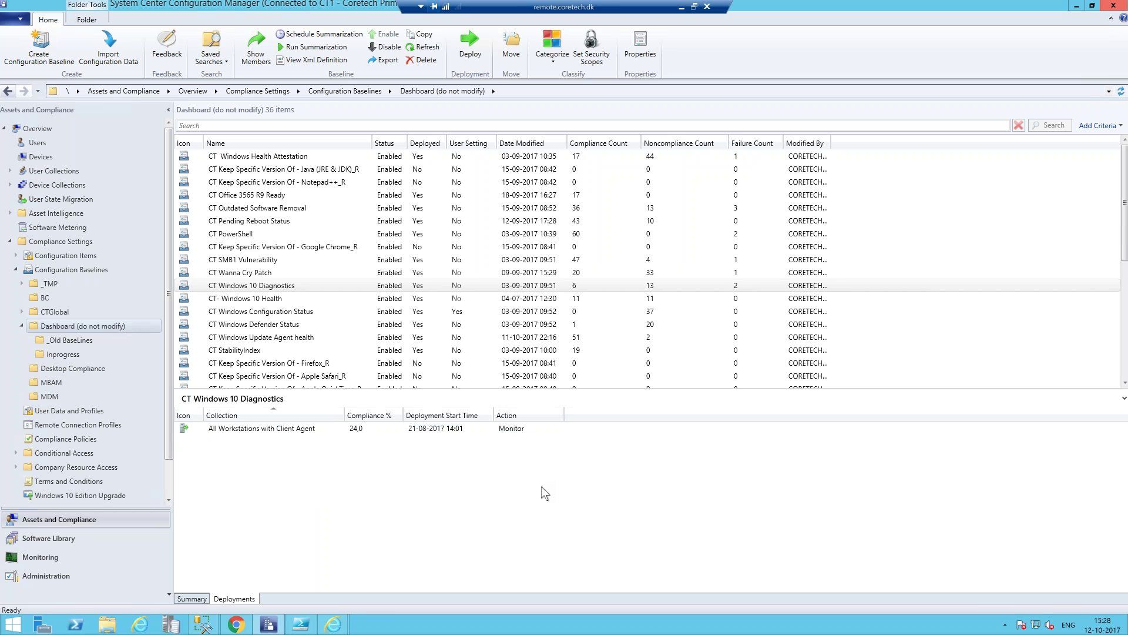
- List the Software Library scripts, widen the Version column, and bring up Delete CTGlobal WMI Namespace's actions
{"action": "left_click", "coordinate": [83, 538]}
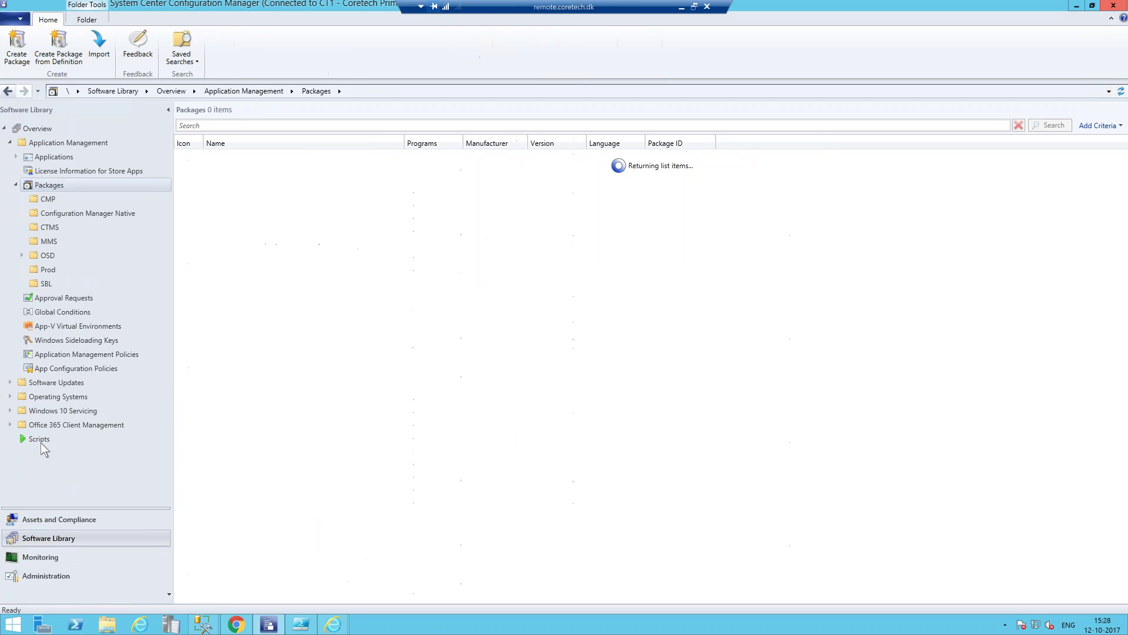
{"action": "left_click", "coordinate": [40, 442]}
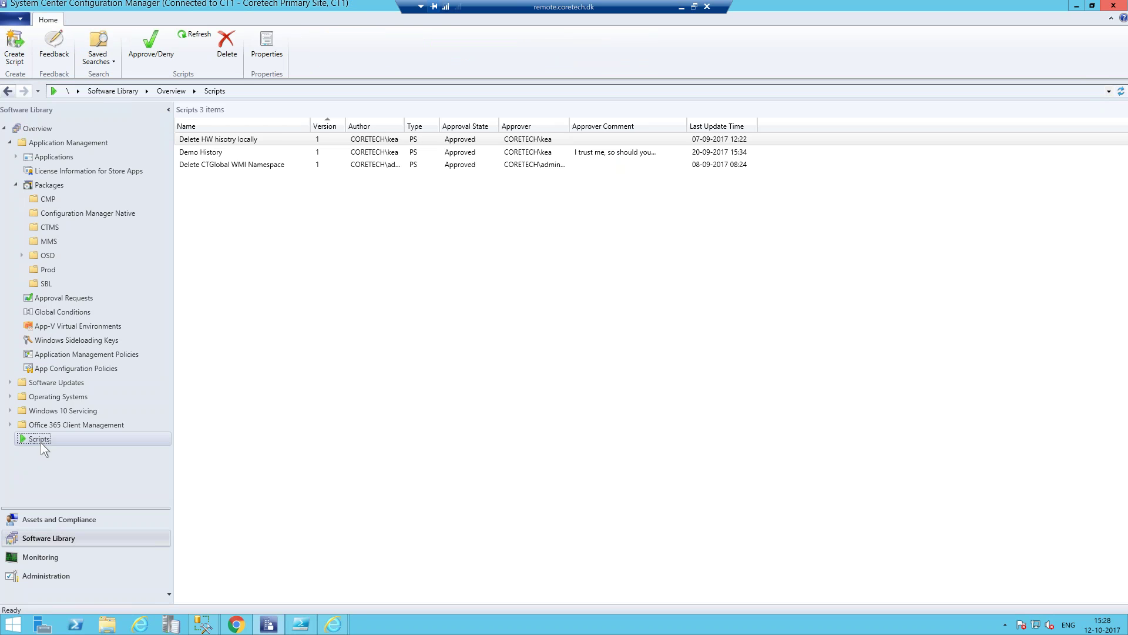
{"action": "left_click_drag", "start_coordinate": [373, 125], "coordinate": [381, 126]}
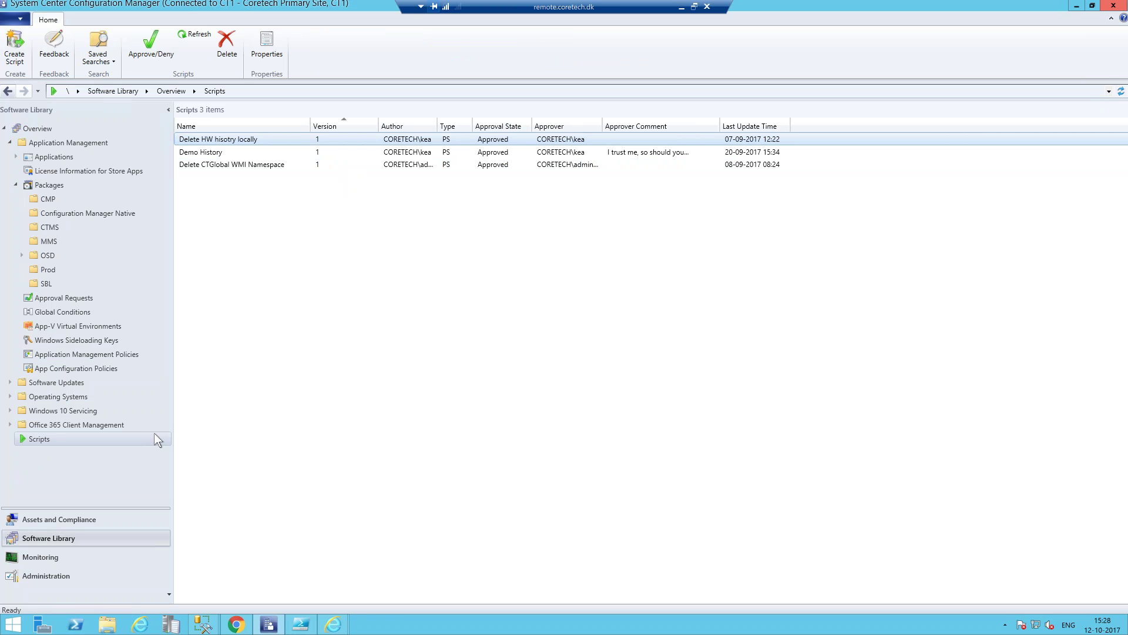
{"action": "left_click", "coordinate": [237, 163]}
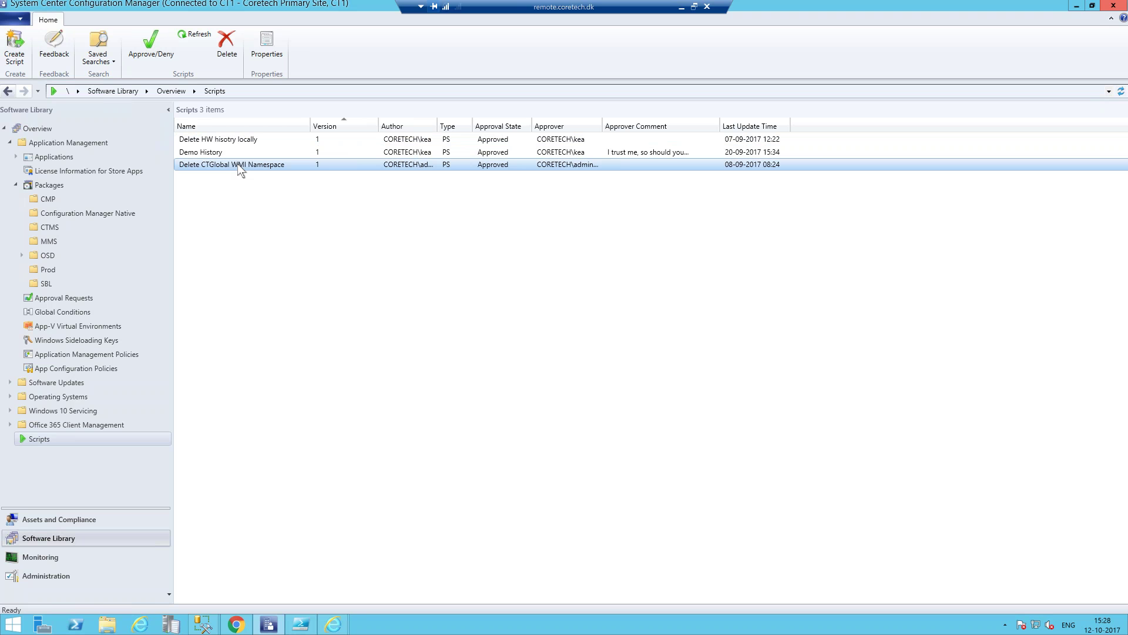
{"action": "right_click", "coordinate": [238, 164]}
- View the Delete CTGlobal WMI Namespace script text in Properties, cancel, and return to Assets and Compliance
{"action": "left_click", "coordinate": [186, 219]}
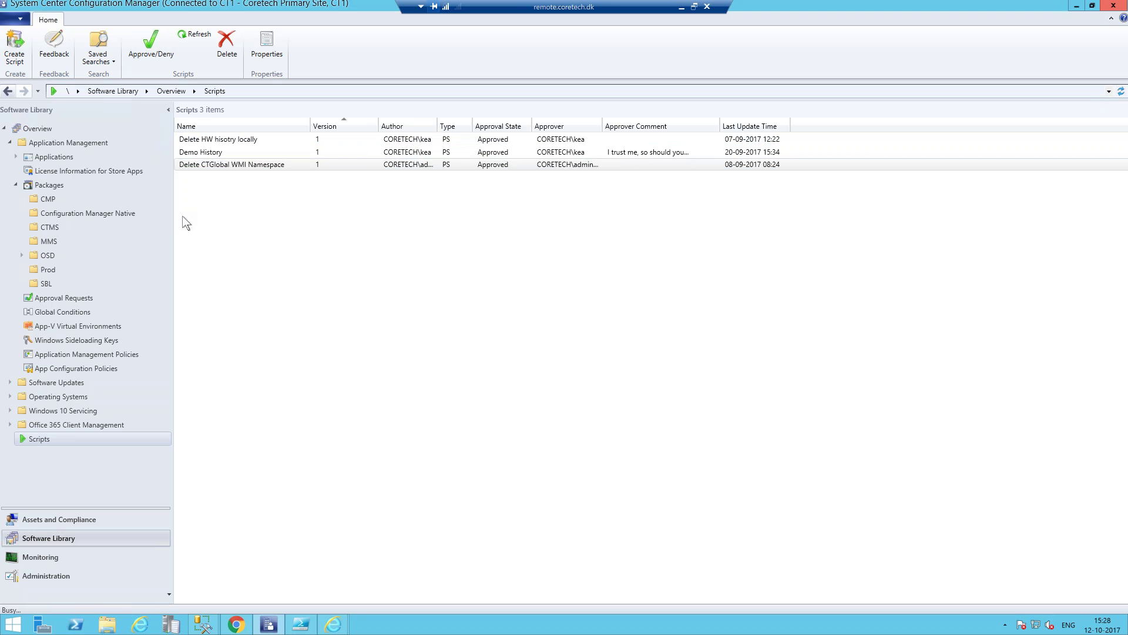
{"action": "left_click", "coordinate": [518, 258]}
{"action": "left_click_drag", "start_coordinate": [518, 258], "coordinate": [409, 247]}
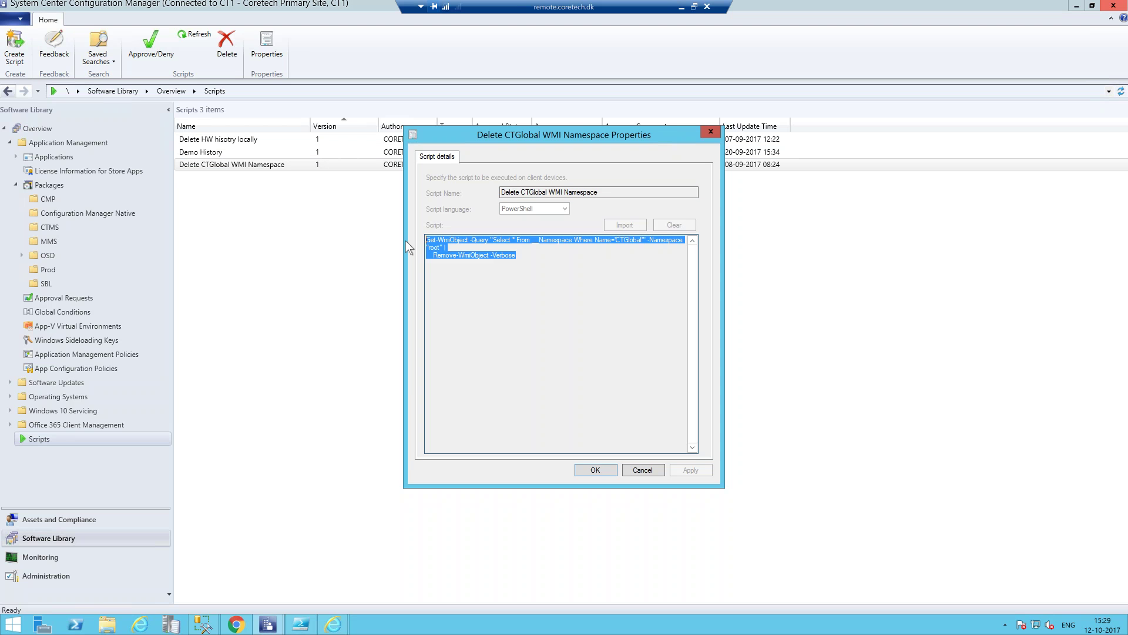
{"action": "left_click", "coordinate": [640, 470]}
{"action": "left_click", "coordinate": [224, 168]}
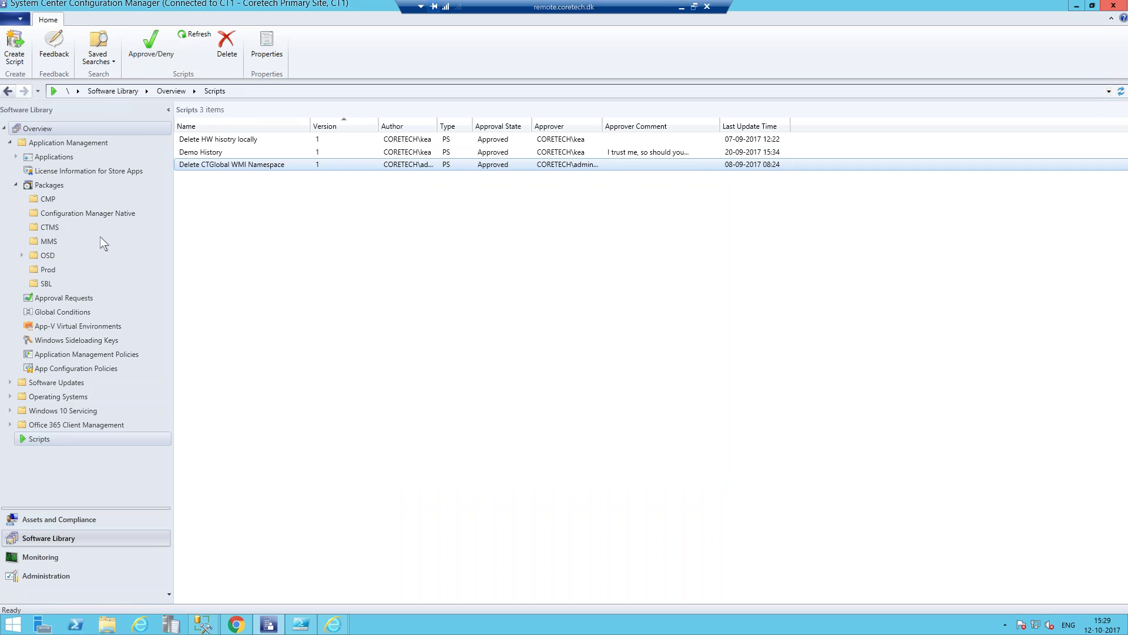
{"action": "left_click", "coordinate": [94, 524]}
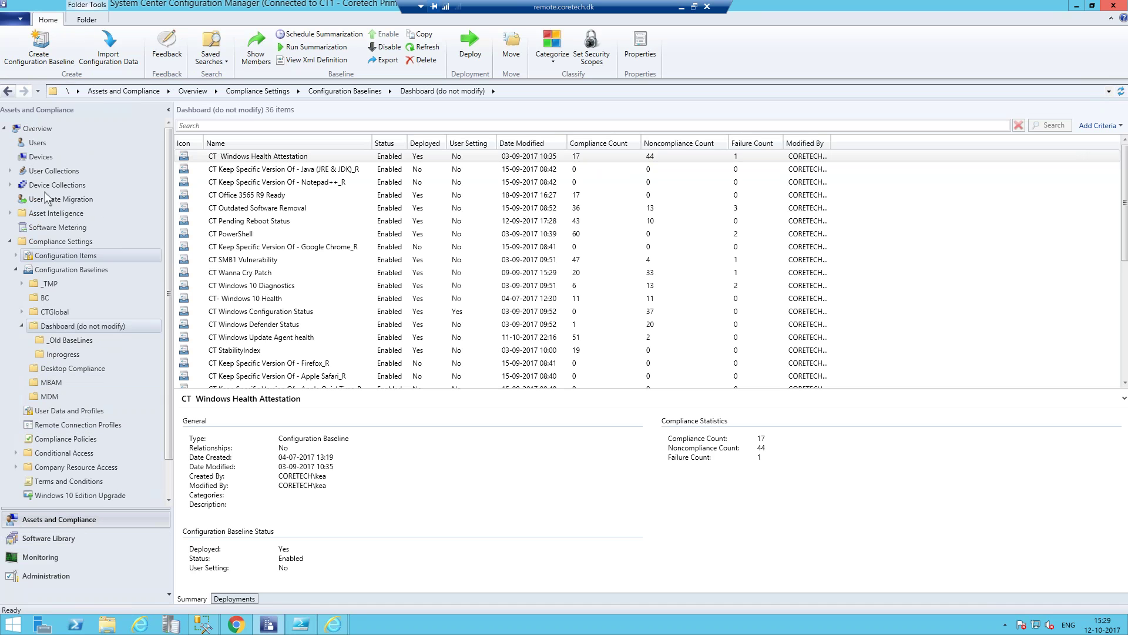
- Start Run Script with Demo History on All Desktop and Server Clients, then cancel and discard it
{"action": "left_click", "coordinate": [10, 187]}
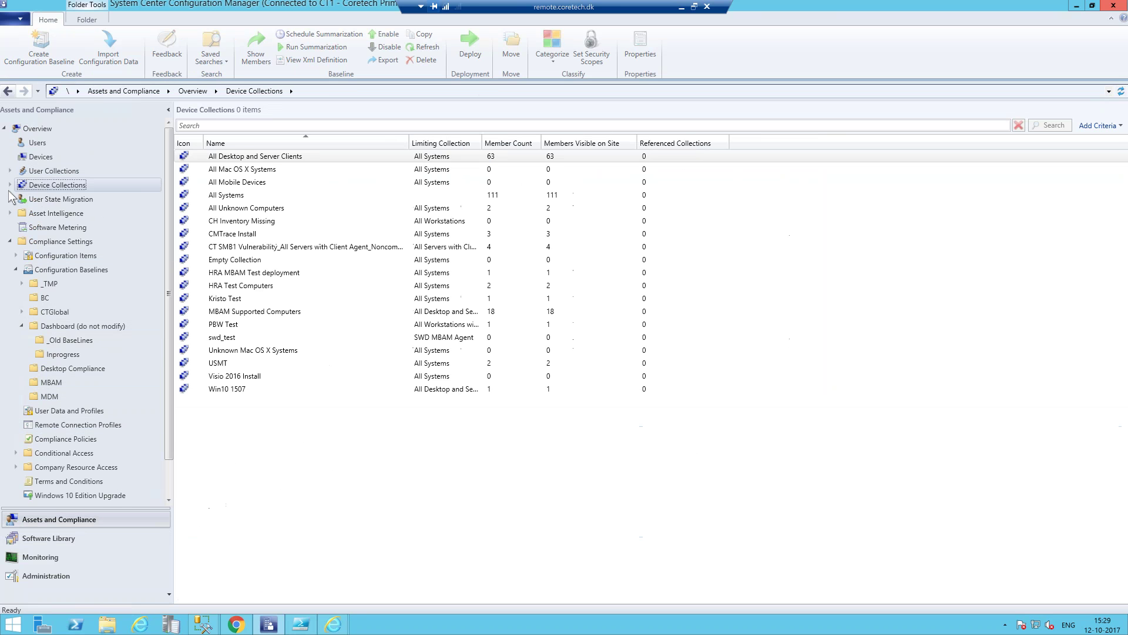
{"action": "right_click", "coordinate": [246, 163]}
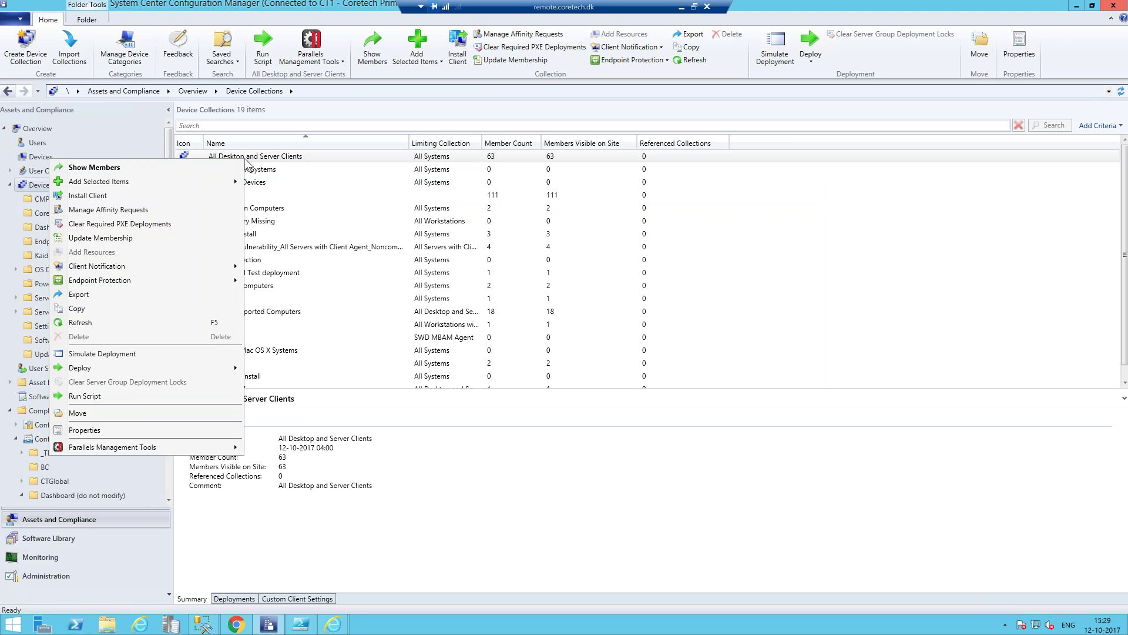
{"action": "left_click", "coordinate": [128, 393]}
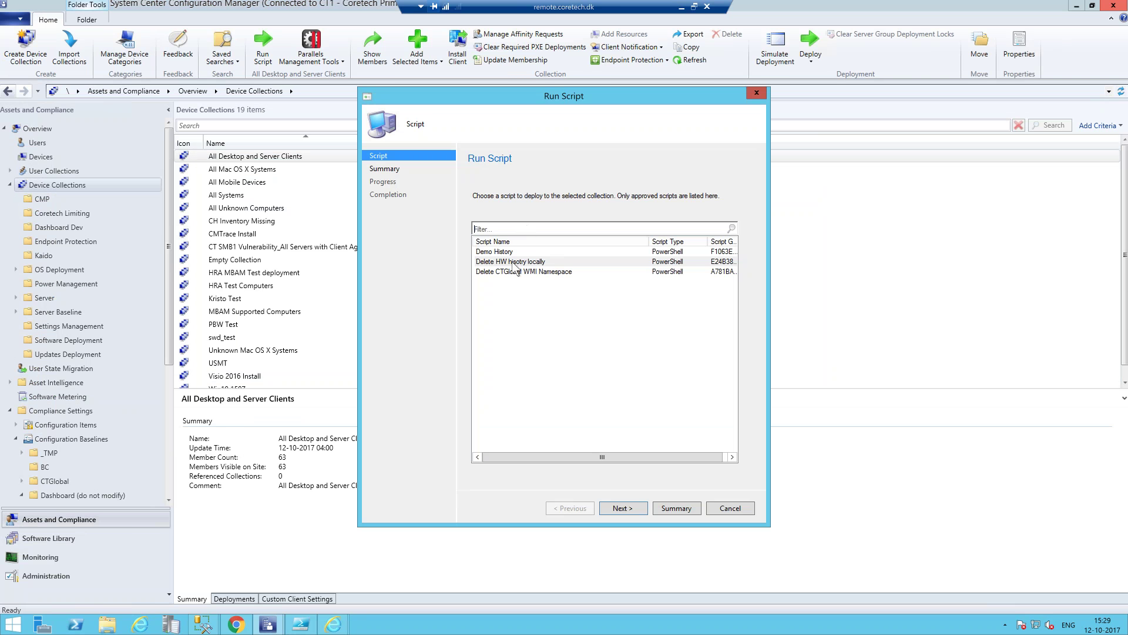
{"action": "left_click", "coordinate": [511, 252]}
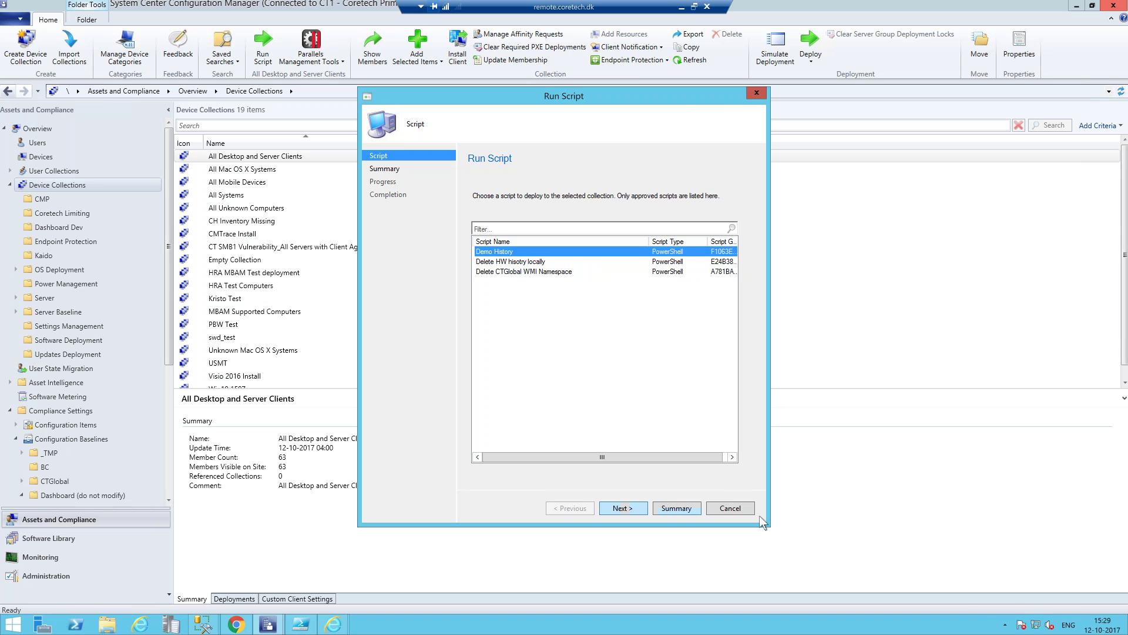
{"action": "left_click", "coordinate": [730, 509]}
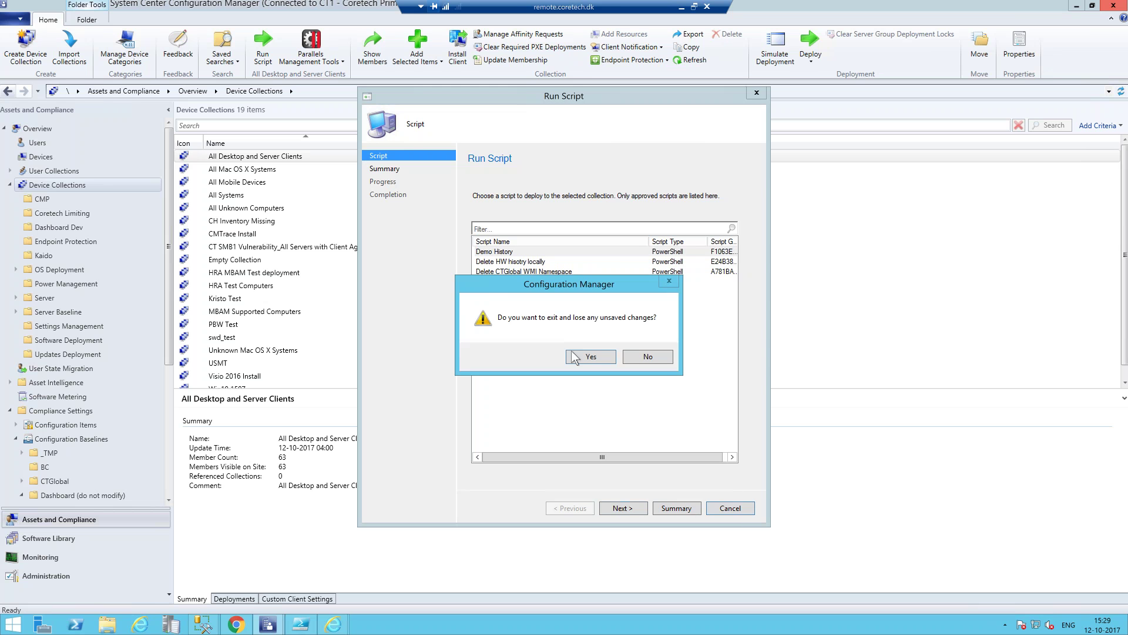
{"action": "left_click", "coordinate": [576, 356]}
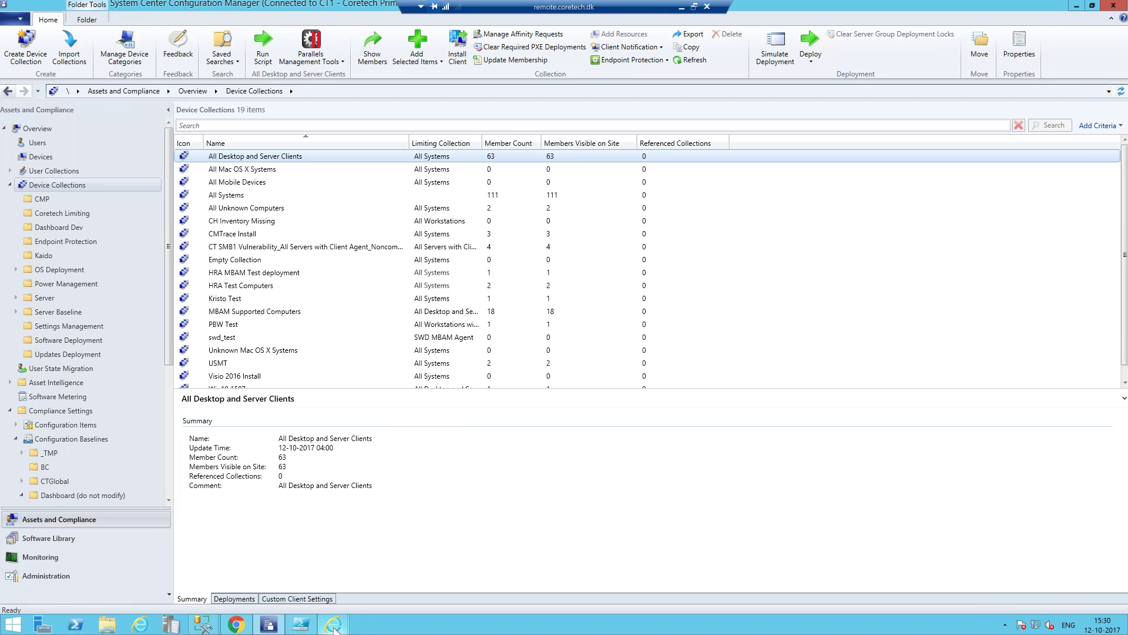
- In the browser, load CTInsights' 05 Patch Management dashboard, then return to the SVM dashboard
{"action": "mouse_move", "coordinate": [333, 628]}
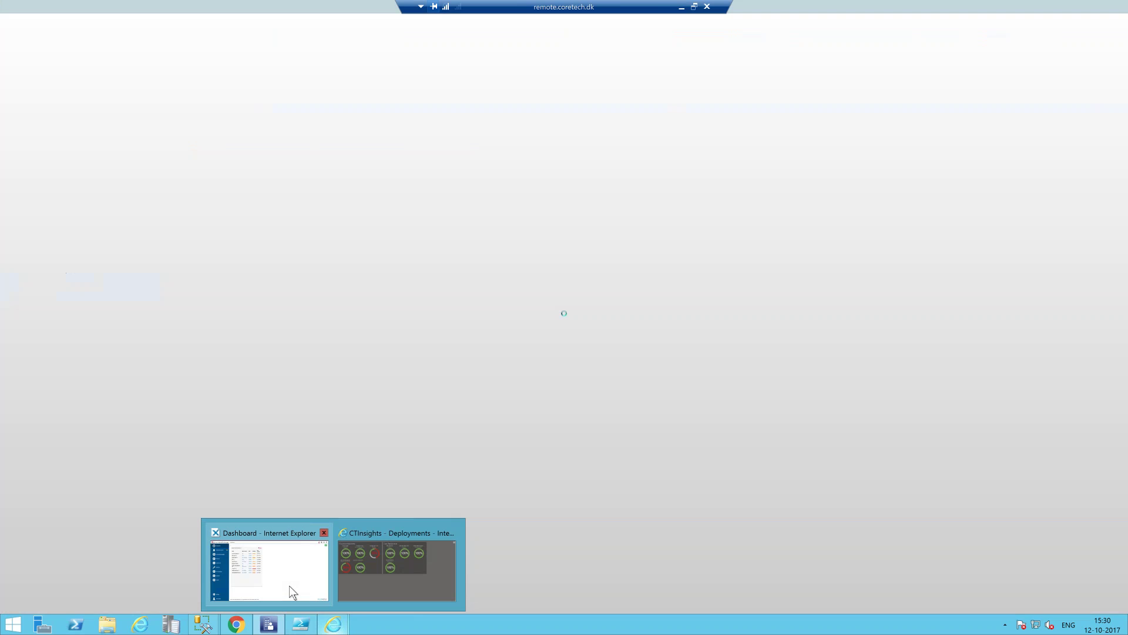
{"action": "left_click", "coordinate": [289, 585]}
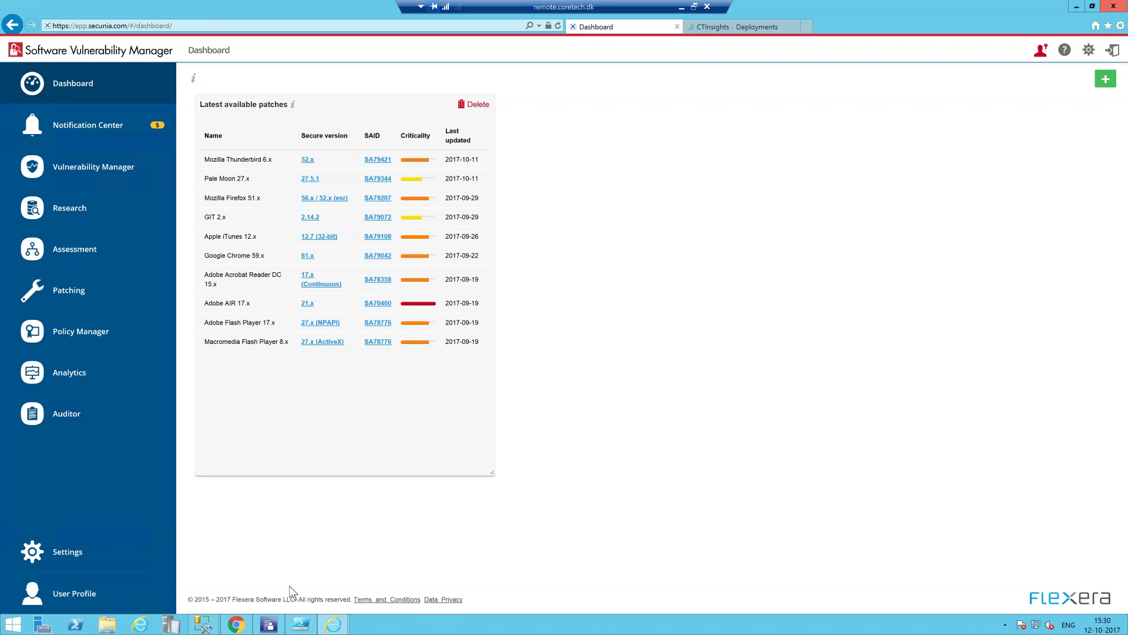
{"action": "left_click", "coordinate": [746, 28]}
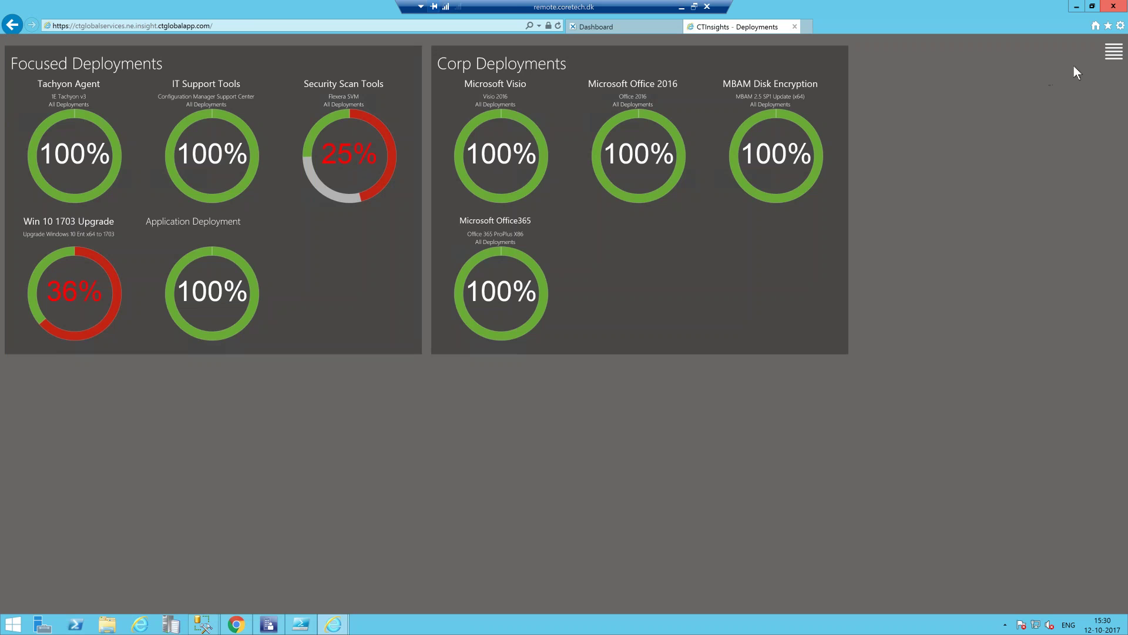
{"action": "left_click", "coordinate": [1094, 58]}
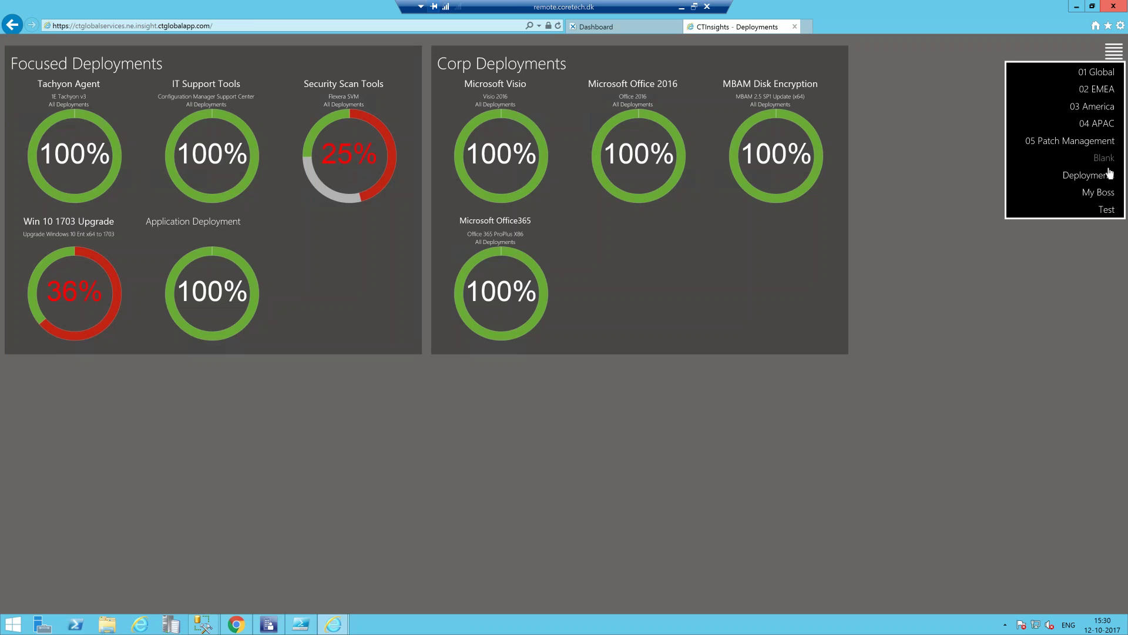
{"action": "left_click", "coordinate": [1105, 145]}
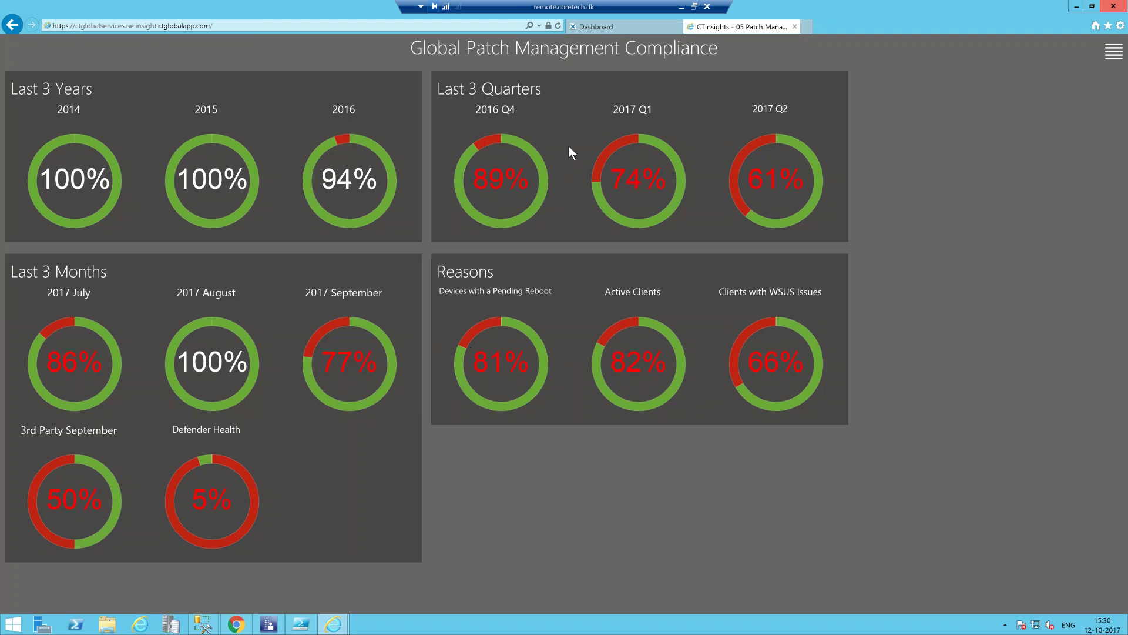
{"action": "left_click", "coordinate": [610, 32]}
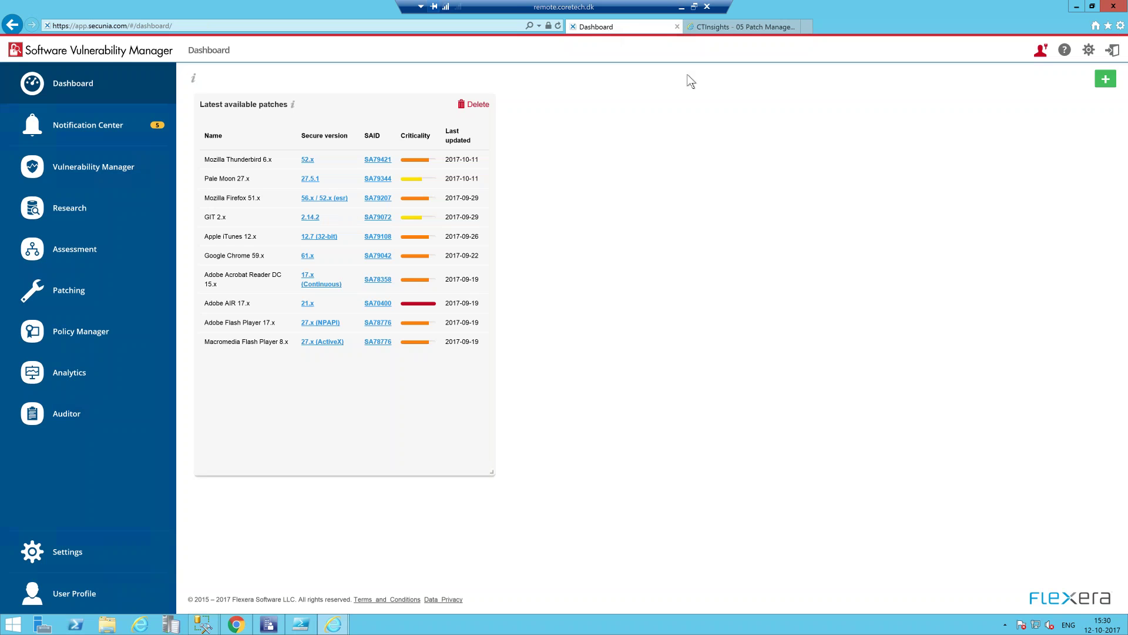
- Add the 'Latest advisories affecting your security' and 'Most critical advisories affecting your security' widgets
{"action": "left_click", "coordinate": [1106, 88]}
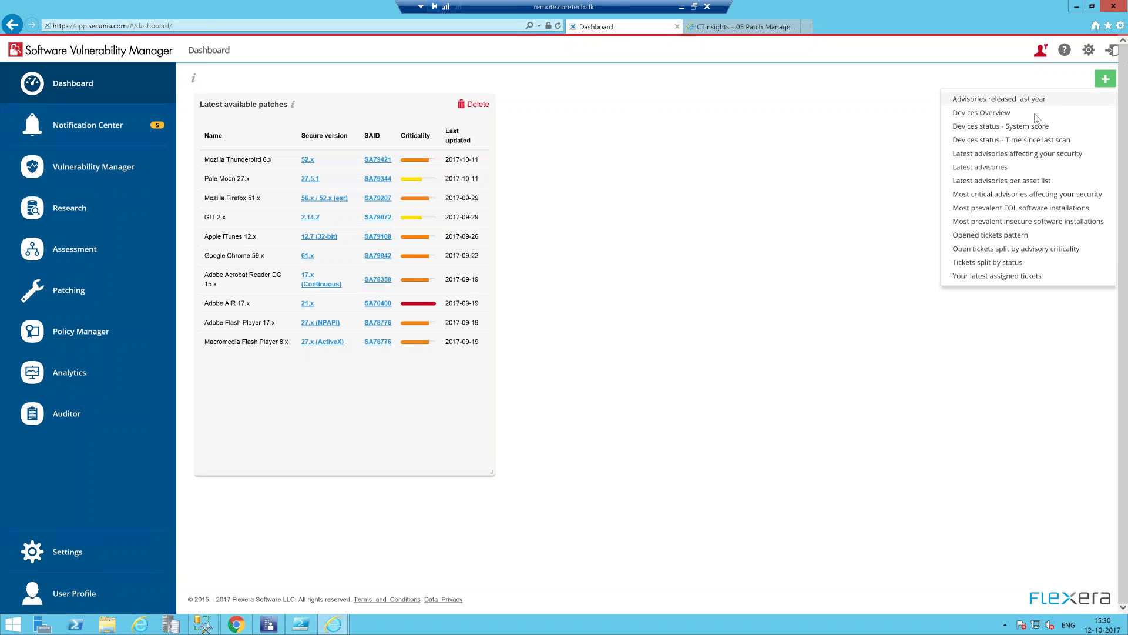
{"action": "left_click", "coordinate": [1003, 154]}
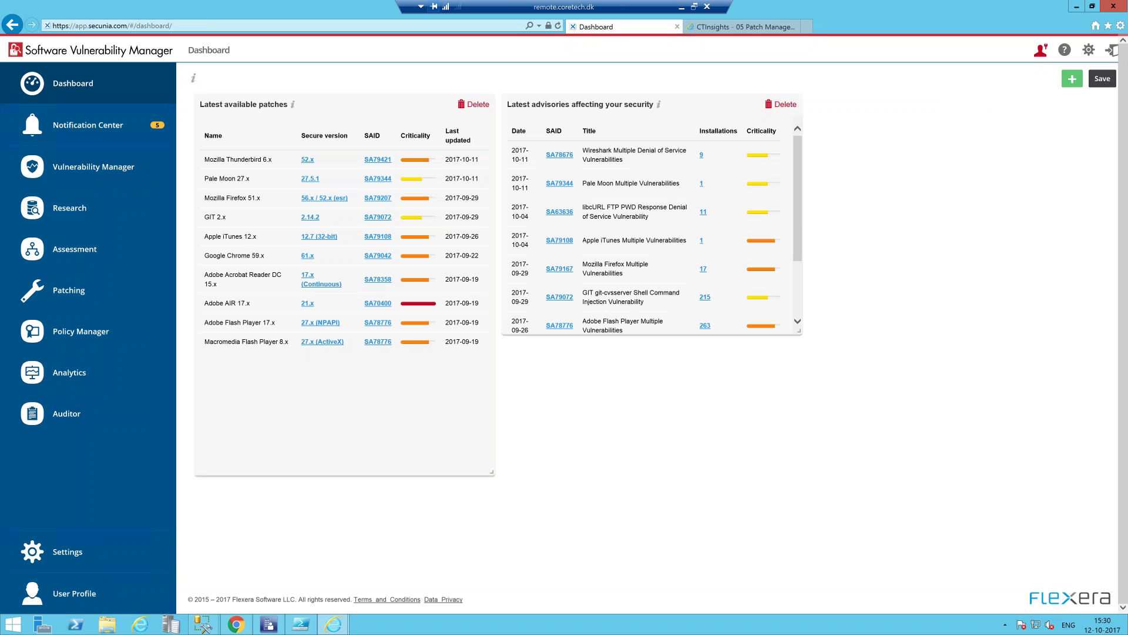
{"action": "left_click", "coordinate": [1071, 79]}
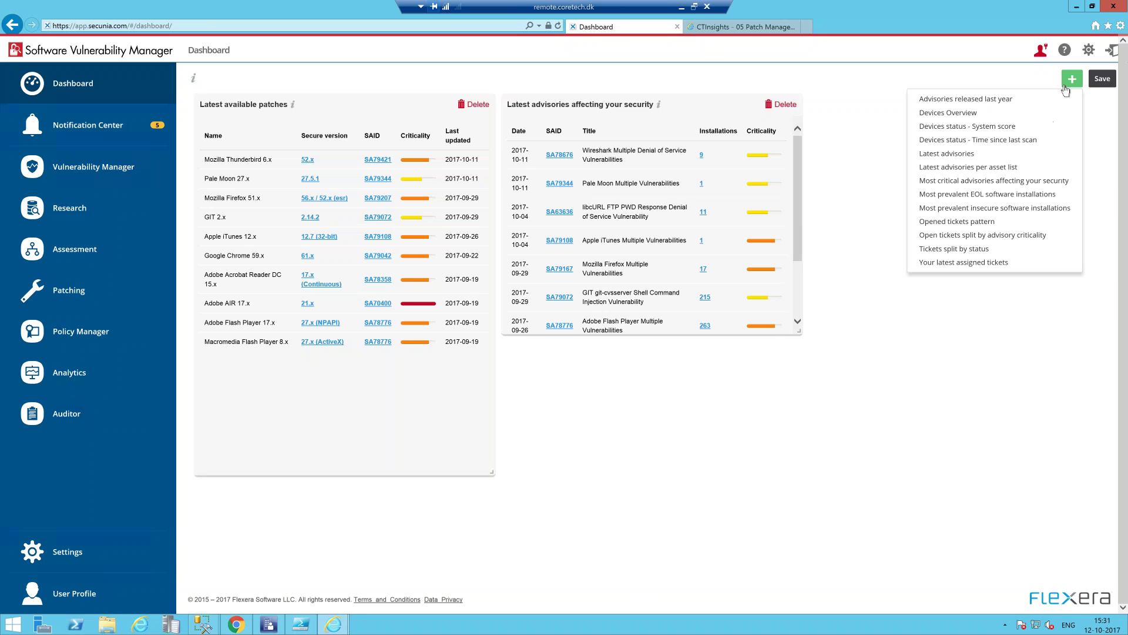
{"action": "left_click", "coordinate": [1005, 181]}
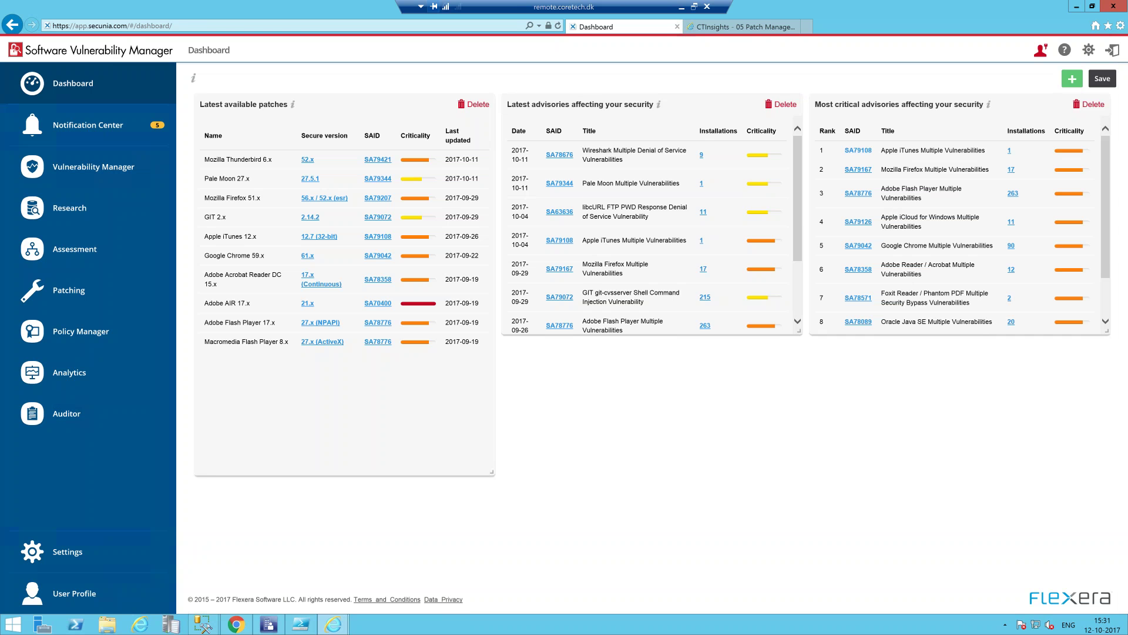
- Load the 01 Global dashboard in CTInsights
{"action": "left_click", "coordinate": [726, 32]}
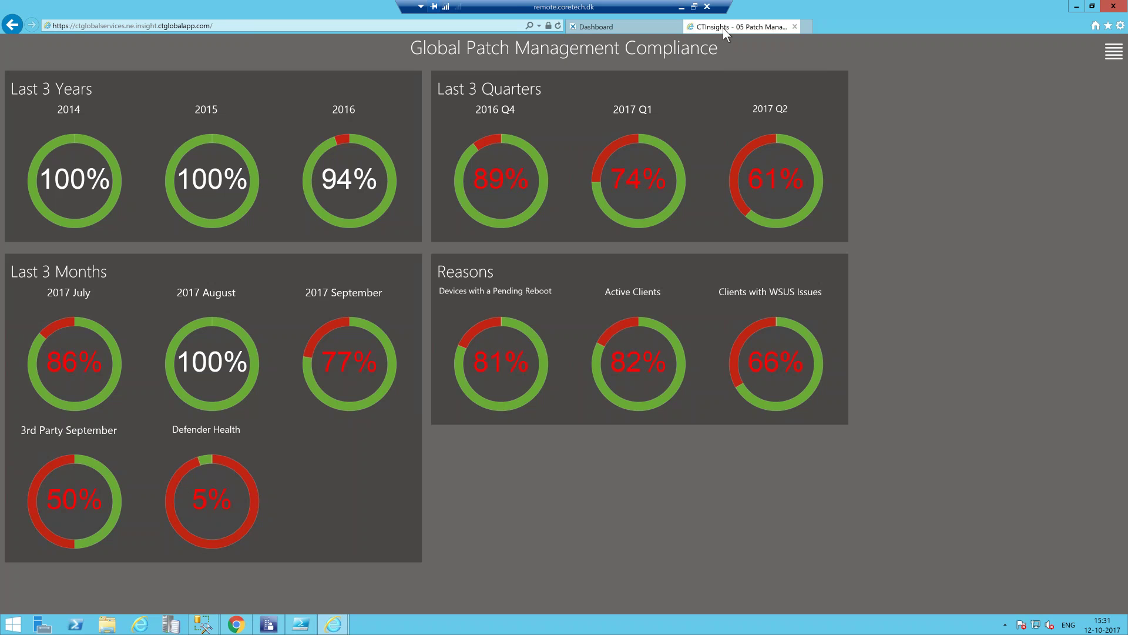
{"action": "left_click", "coordinate": [1113, 53]}
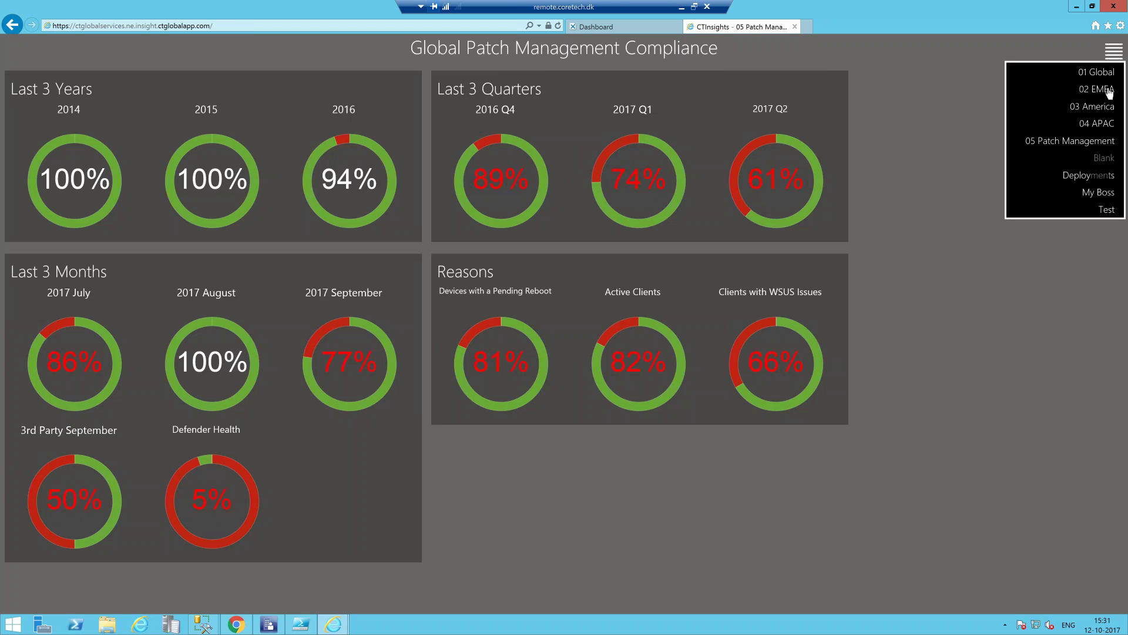
{"action": "left_click", "coordinate": [1106, 77]}
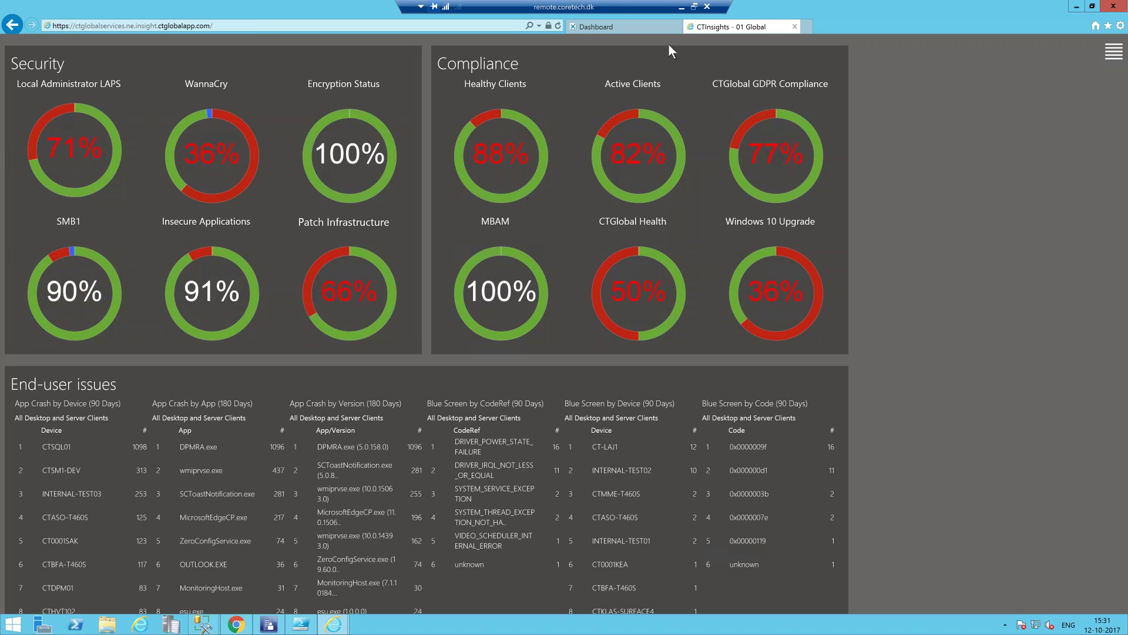
- Minimize the remote session and show slide 5, The Toolbelt, in PowerPoint
{"action": "left_click", "coordinate": [682, 8]}
{"action": "scroll", "coordinate": [42, 436], "scroll_direction": "up", "scroll_amount": 5}
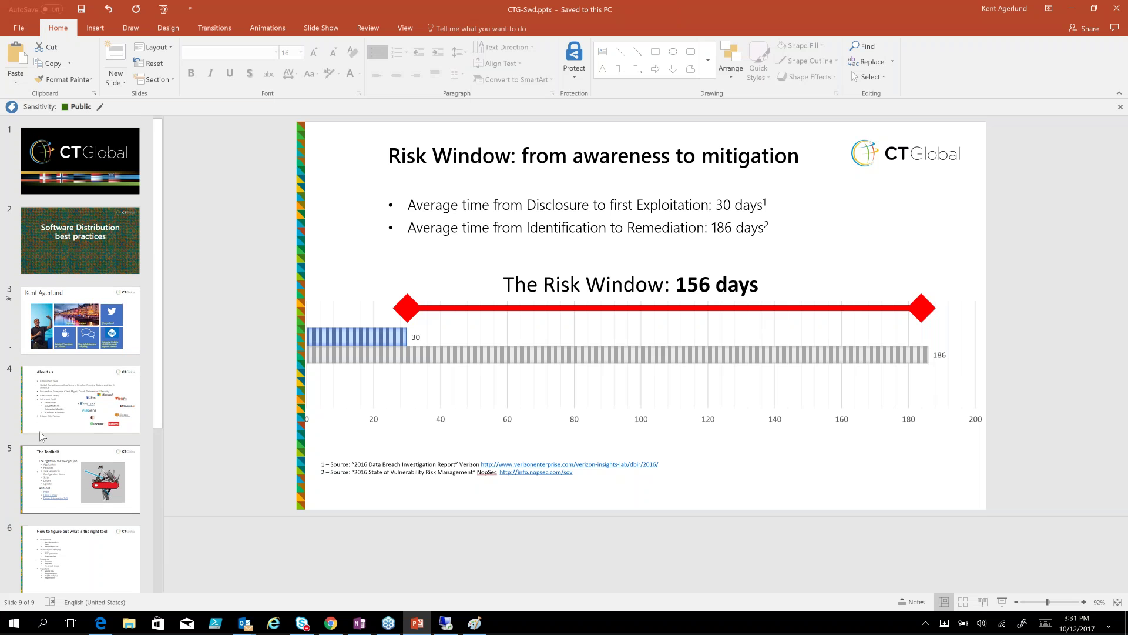
{"action": "scroll", "coordinate": [42, 436], "scroll_direction": "down", "scroll_amount": 1}
{"action": "left_click", "coordinate": [42, 436]}
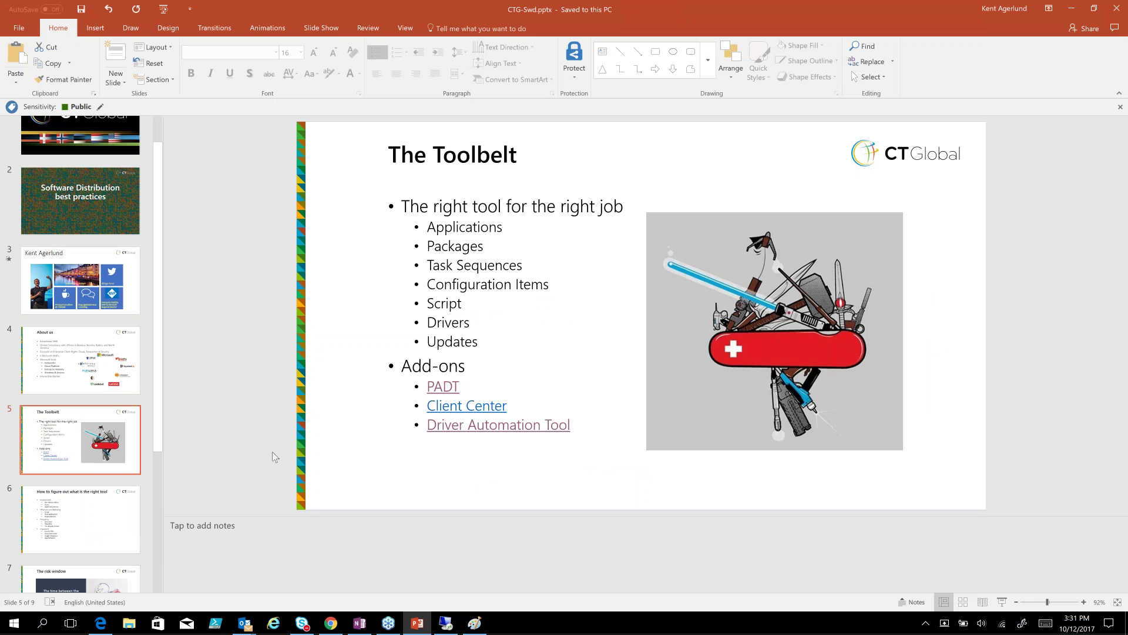
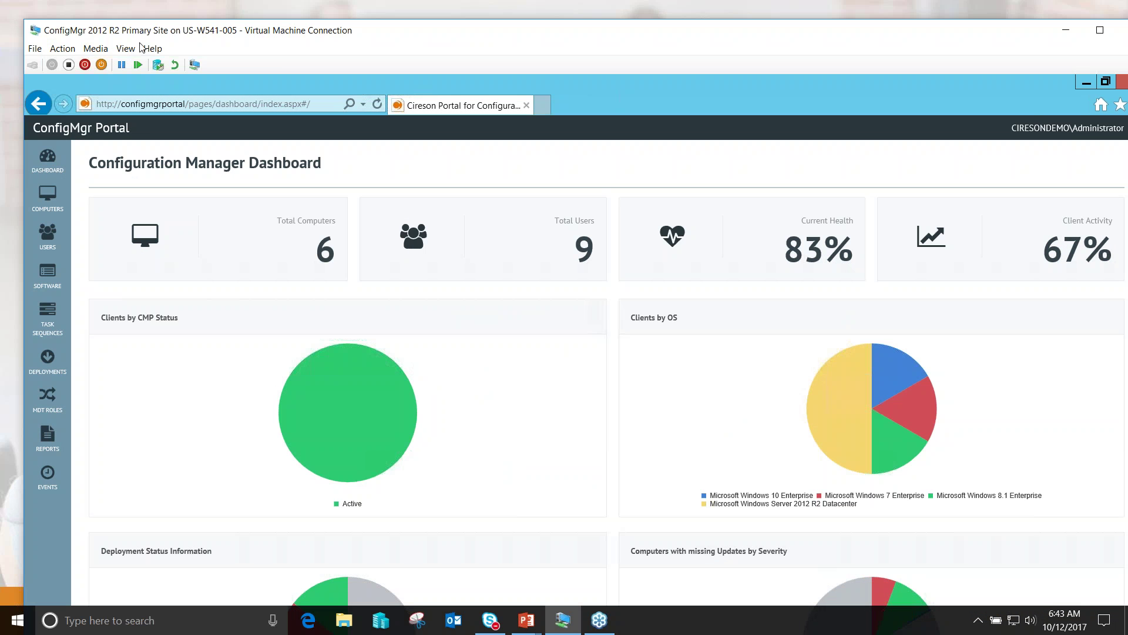
- Switch the virtual machine to Full Screen Mode and scroll down the portal dashboard
{"action": "left_click", "coordinate": [126, 49]}
{"action": "left_click", "coordinate": [125, 65]}
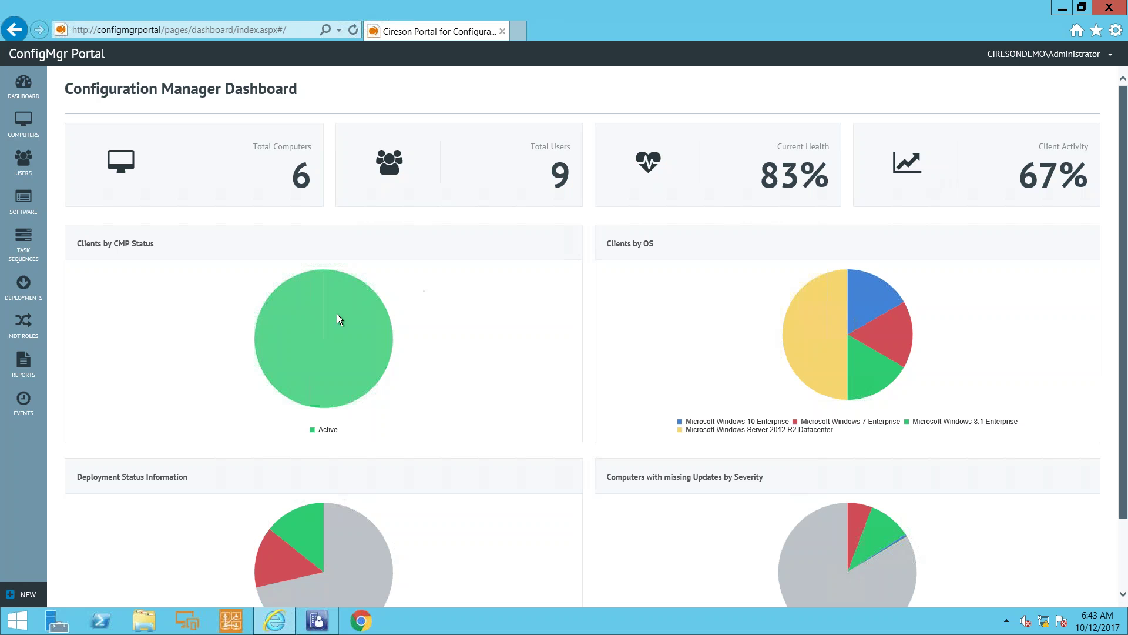
{"action": "mouse_move", "coordinate": [285, 322]}
{"action": "scroll", "coordinate": [301, 325], "scroll_direction": "down", "scroll_amount": 2}
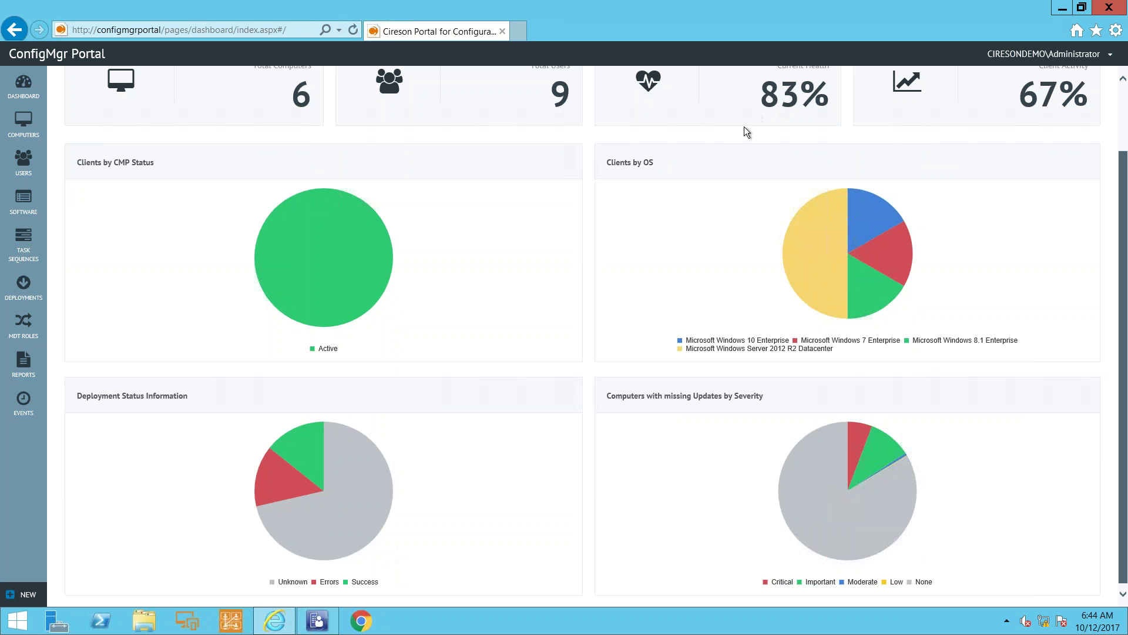
- Look over the client, OS and update pie charts, then bring the Configuration Manager console forward
{"action": "mouse_move", "coordinate": [879, 246]}
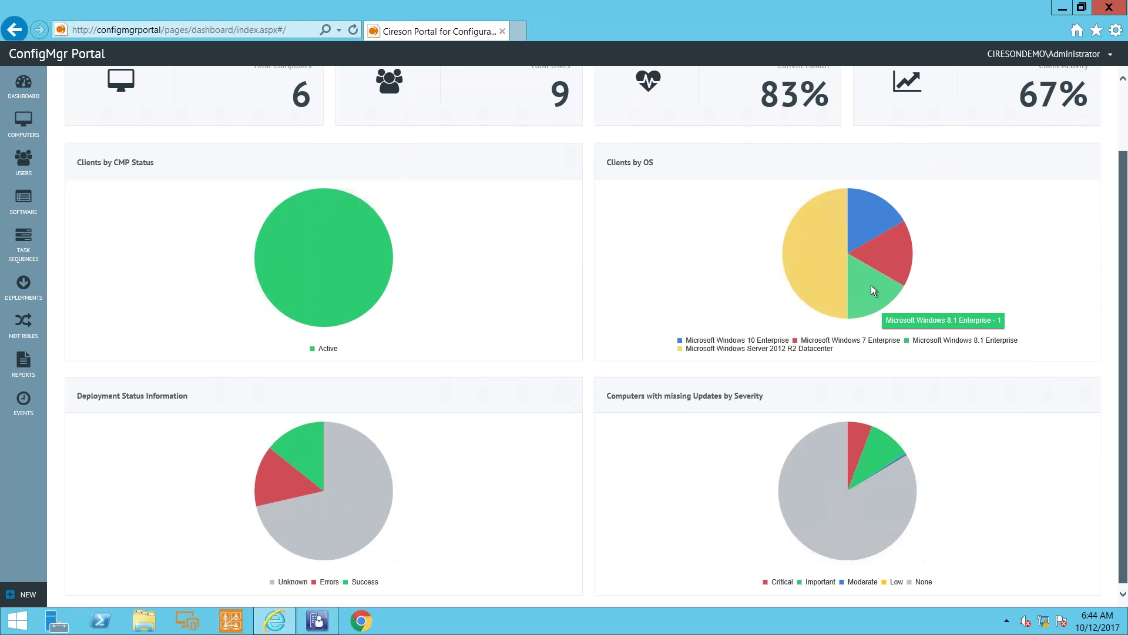
{"action": "mouse_move", "coordinate": [838, 268]}
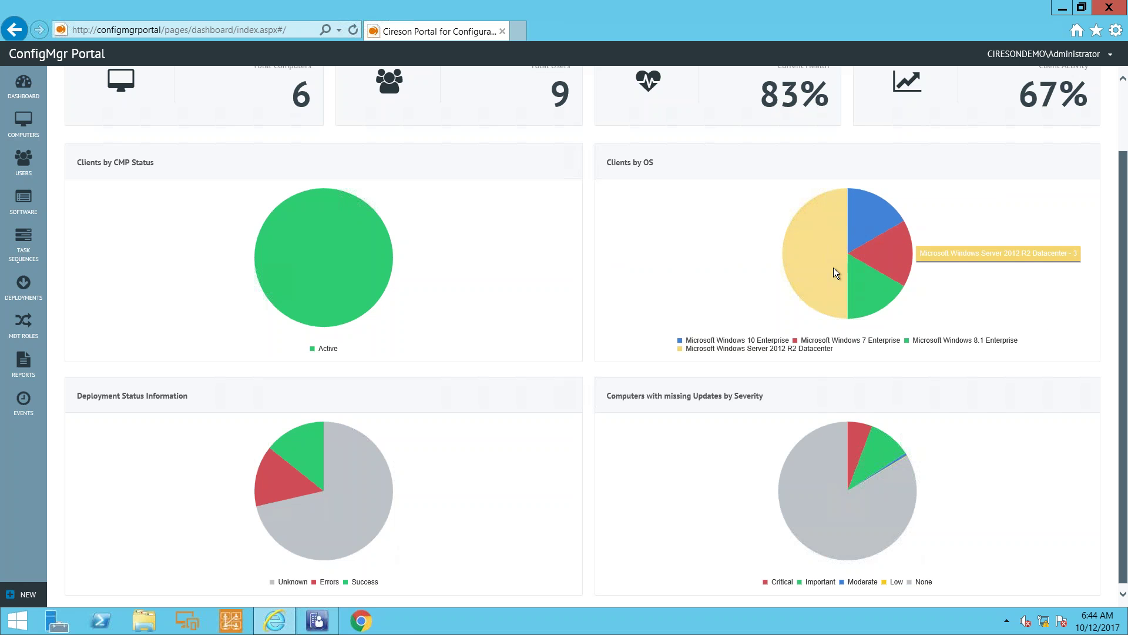
{"action": "scroll", "coordinate": [483, 453], "scroll_direction": "down", "scroll_amount": 1}
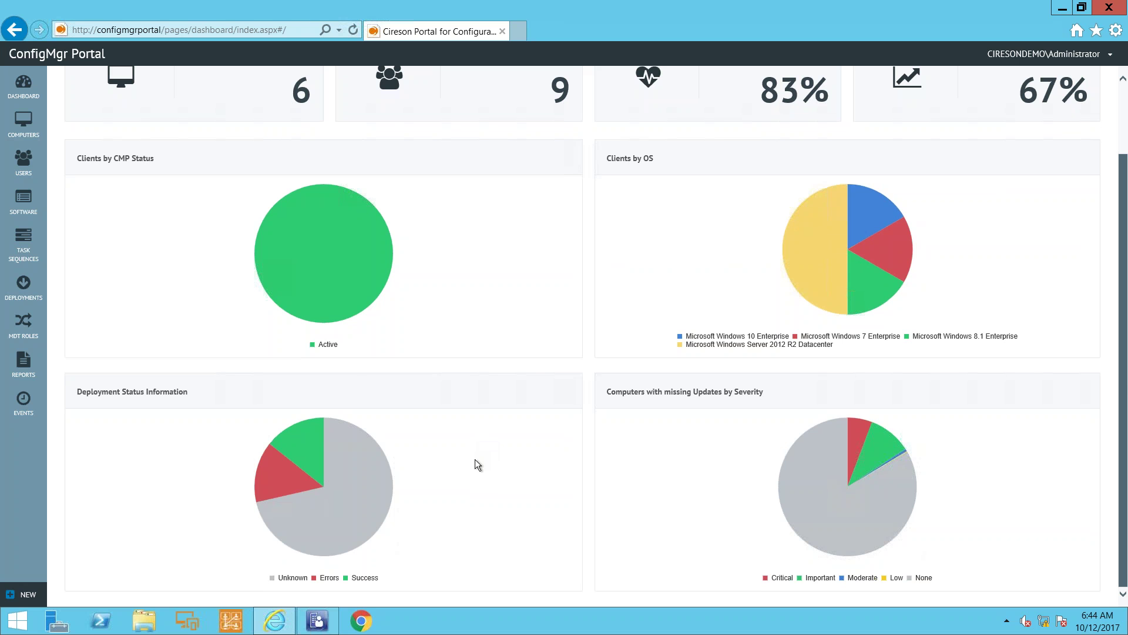
{"action": "left_click", "coordinate": [310, 624]}
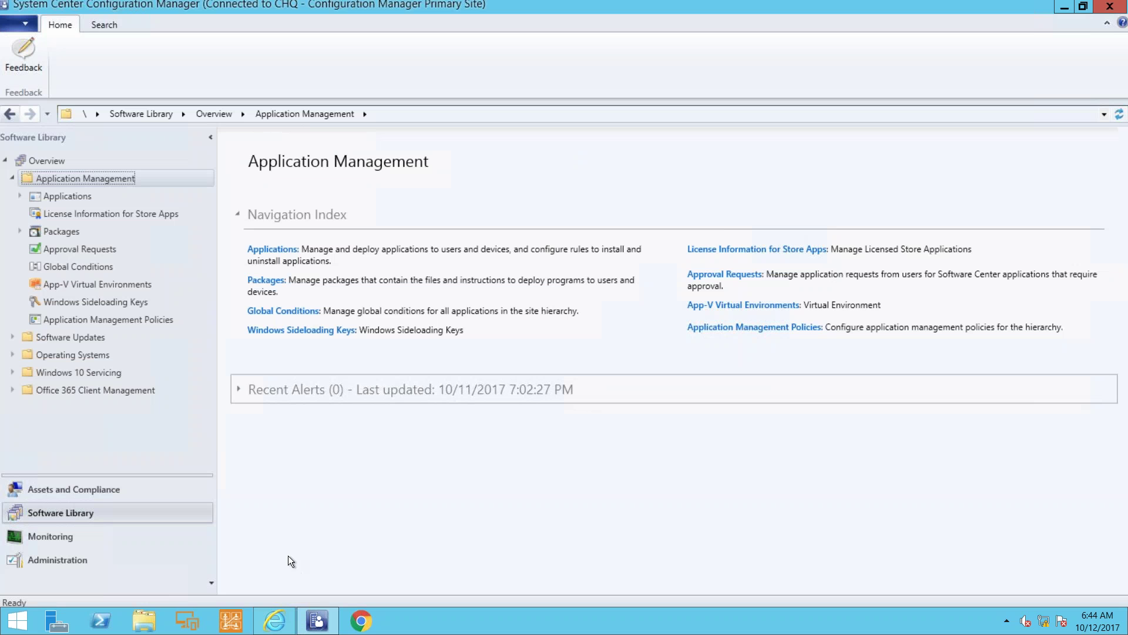
- Check the Remote Manage App and User Device Affinity 64-bit App deployment statuses under Monitoring > Deployments
{"action": "left_click", "coordinate": [34, 543]}
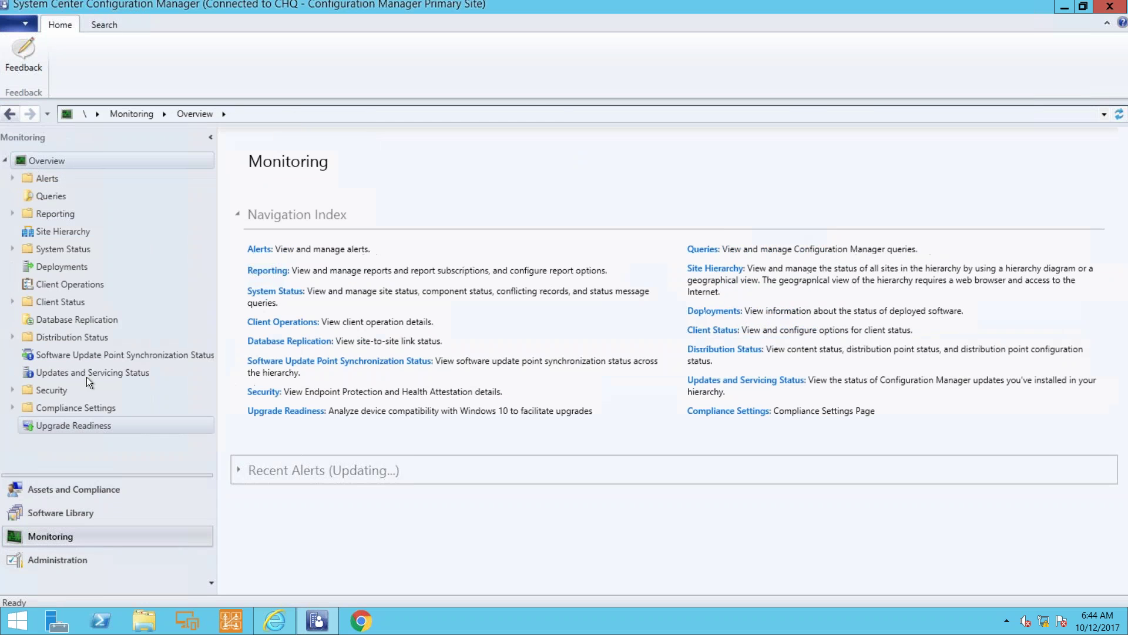
{"action": "left_click", "coordinate": [66, 267]}
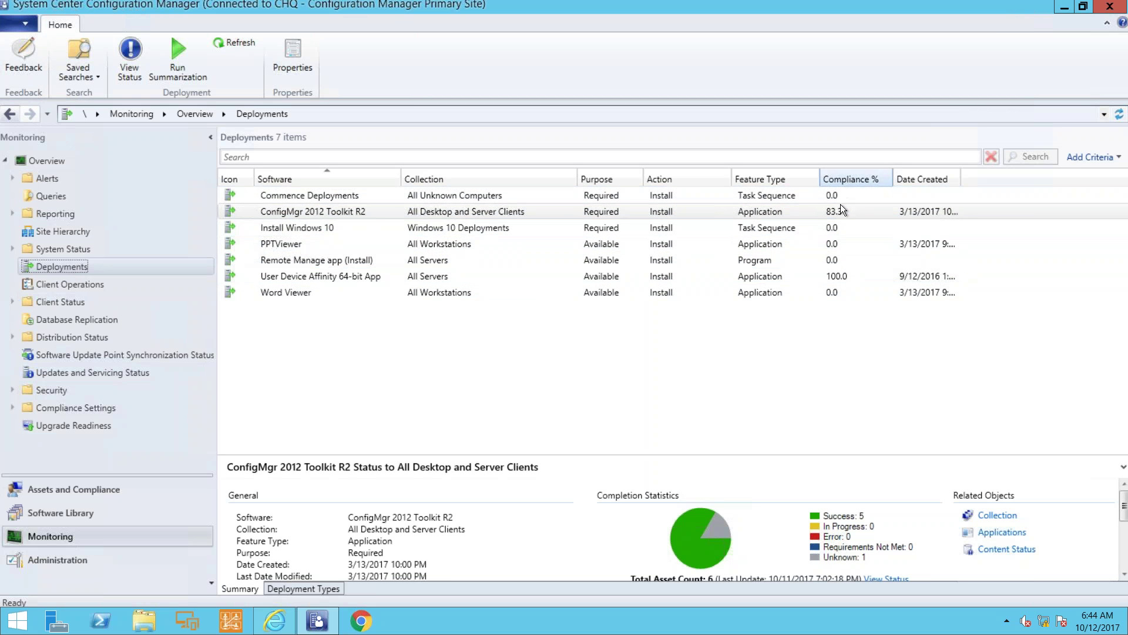
{"action": "left_click", "coordinate": [604, 260]}
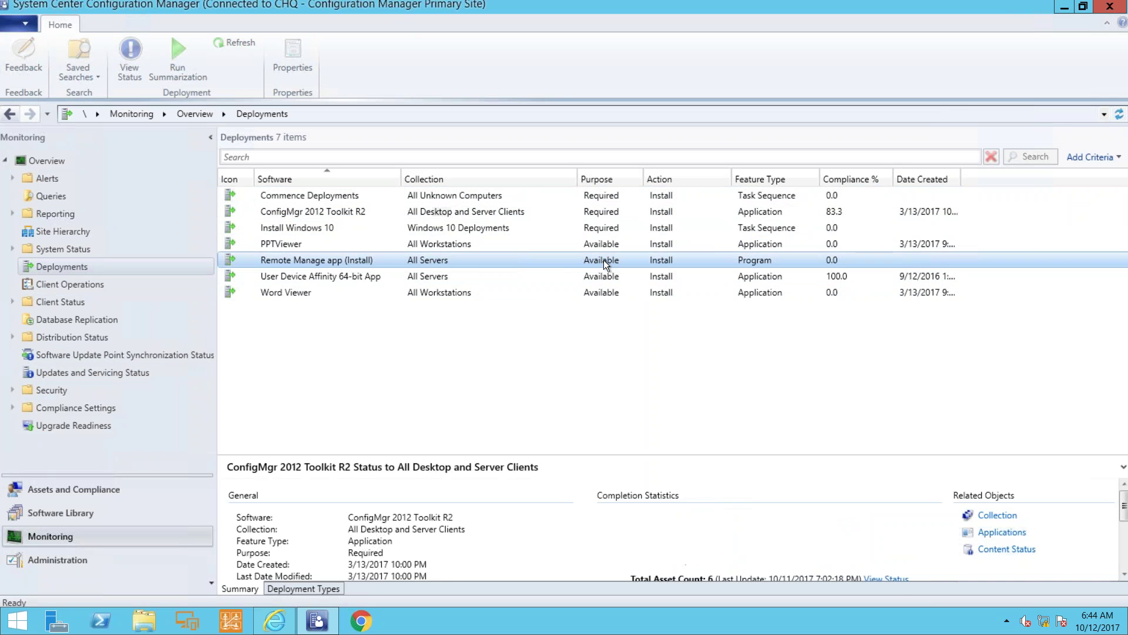
{"action": "left_click", "coordinate": [598, 275]}
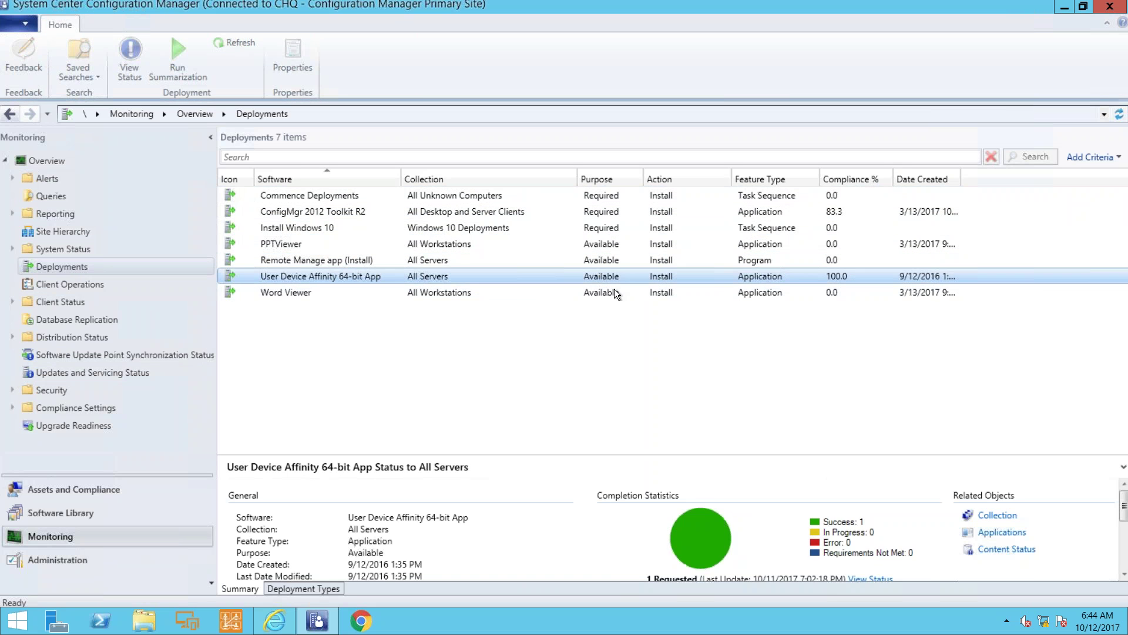
{"action": "scroll", "coordinate": [845, 493], "scroll_direction": "down", "scroll_amount": 1}
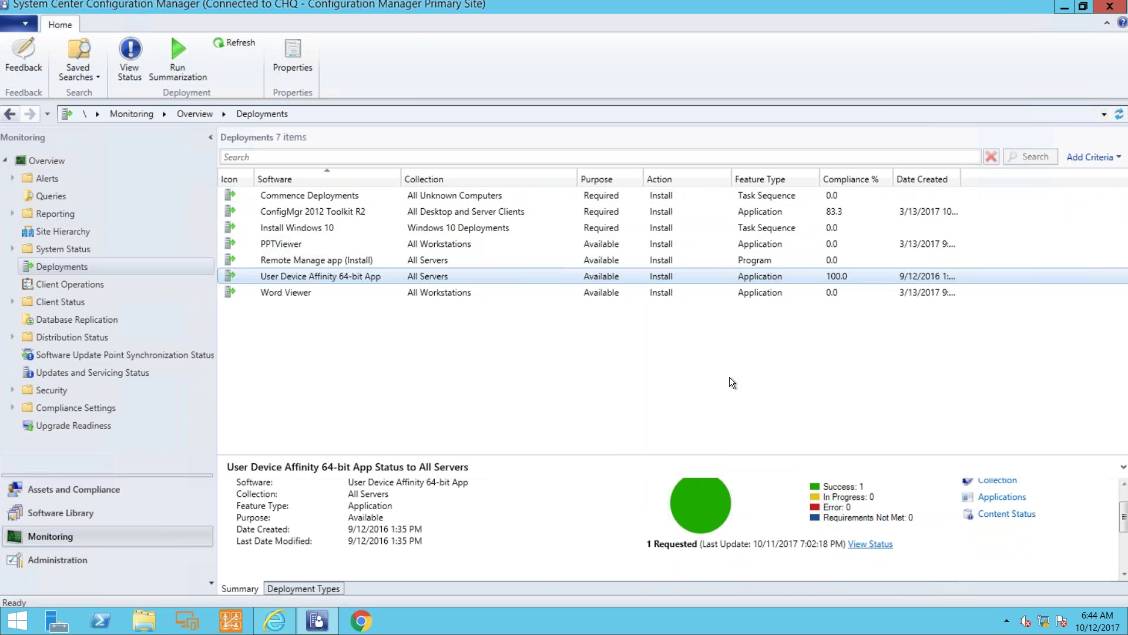
{"action": "left_click", "coordinate": [275, 620]}
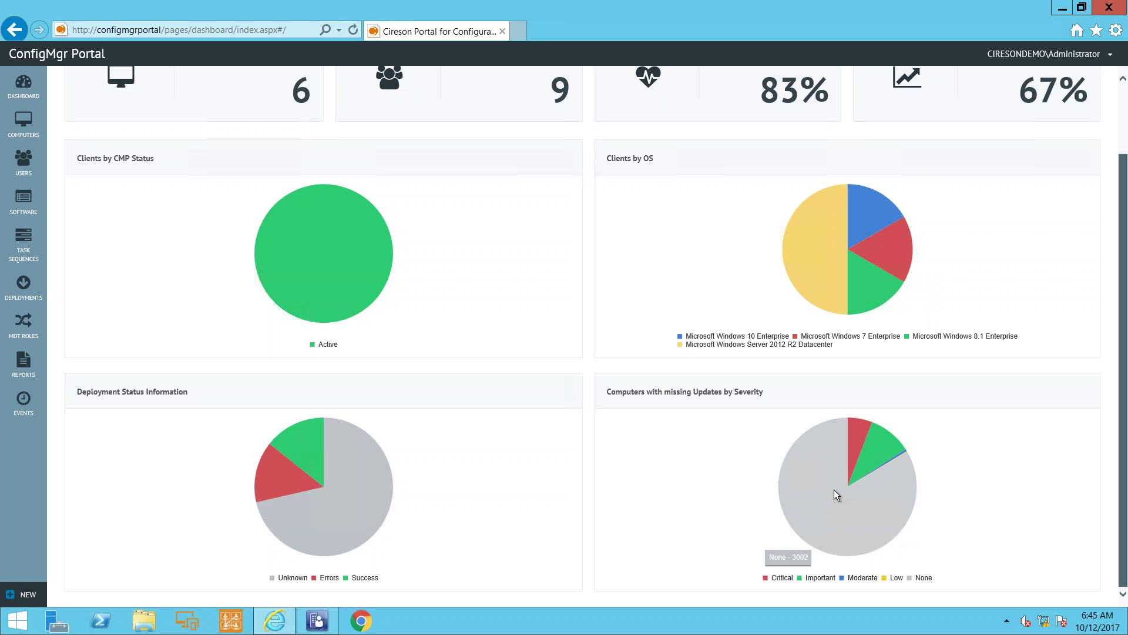
- Open the Software list and filter its view to Microsoft, then Cireson products
{"action": "mouse_move", "coordinate": [868, 456]}
{"action": "scroll", "coordinate": [136, 449], "scroll_direction": "up", "scroll_amount": 2}
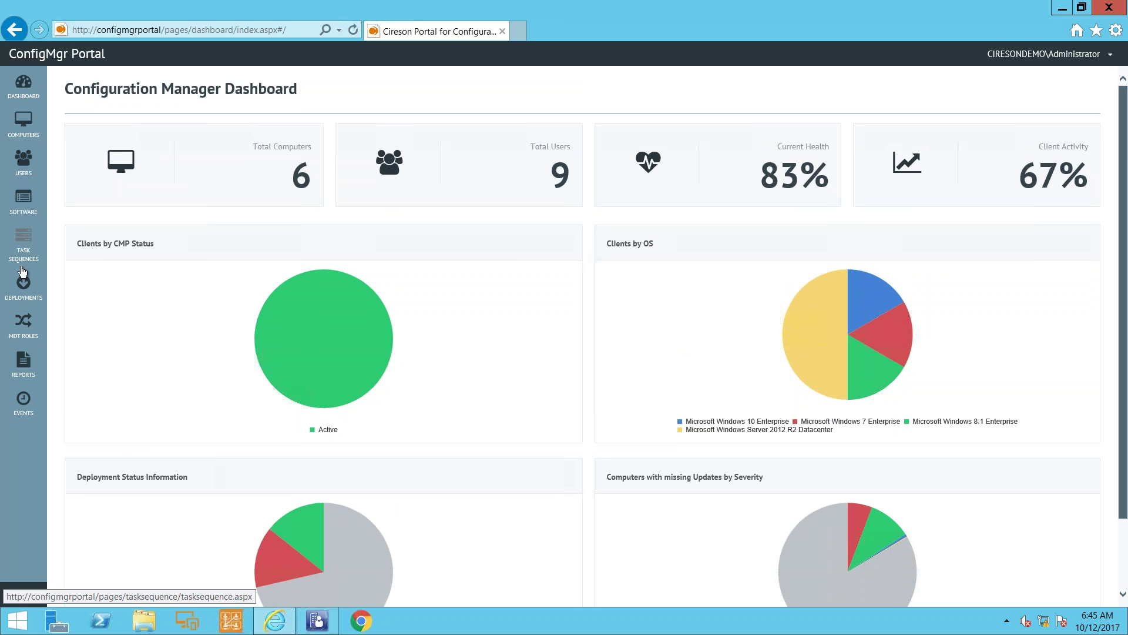
{"action": "left_click", "coordinate": [23, 200]}
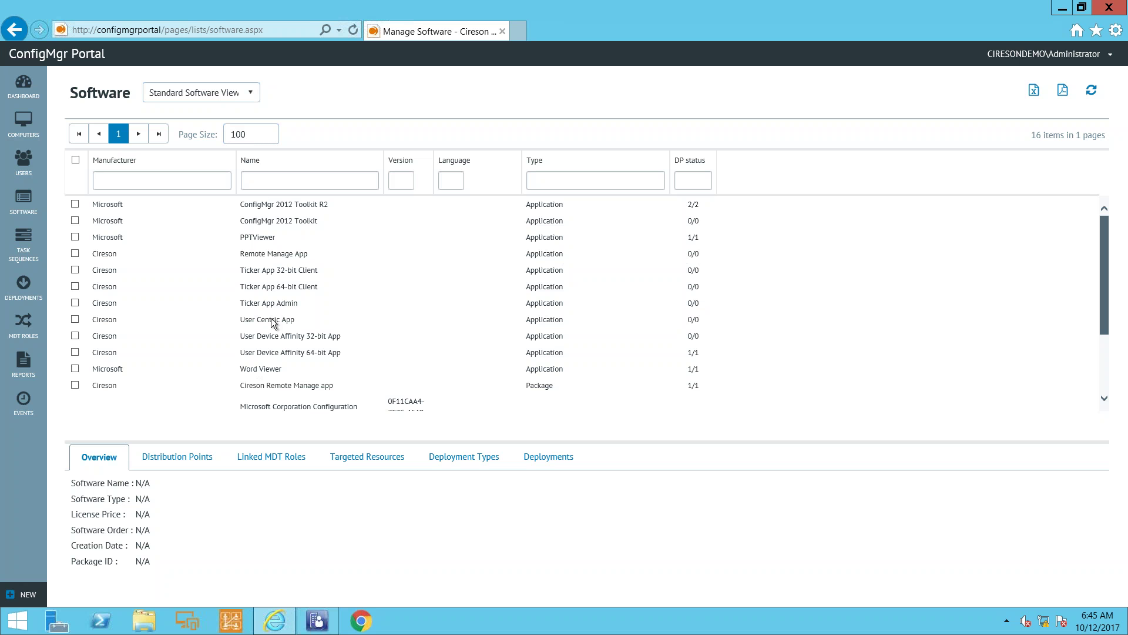
{"action": "left_click", "coordinate": [248, 95]}
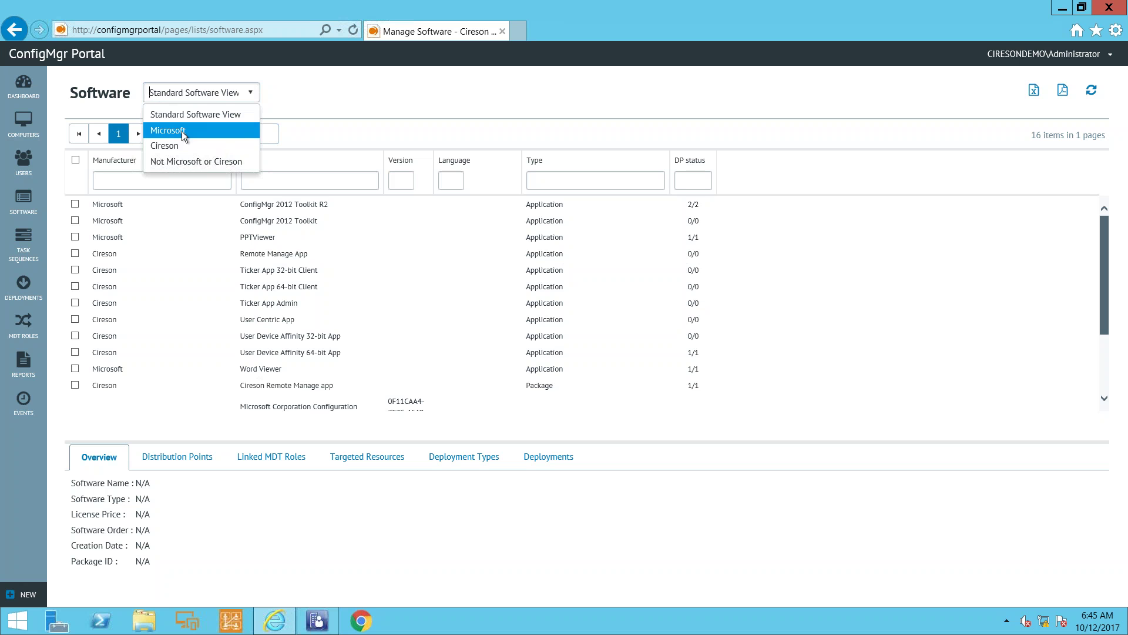
{"action": "left_click", "coordinate": [182, 131]}
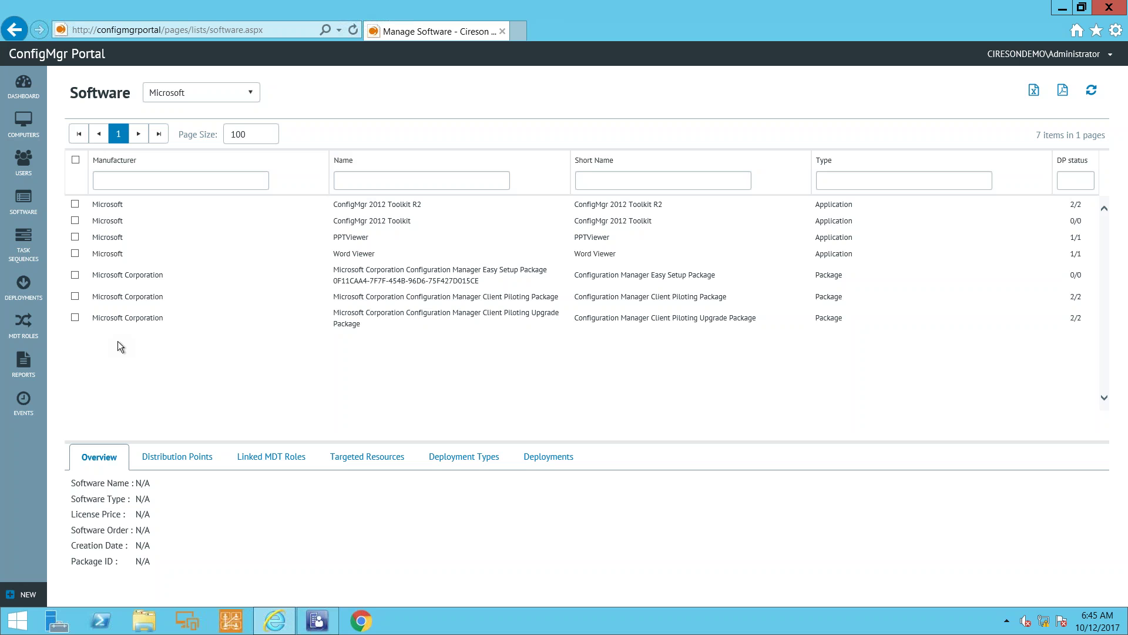
{"action": "left_click", "coordinate": [250, 97]}
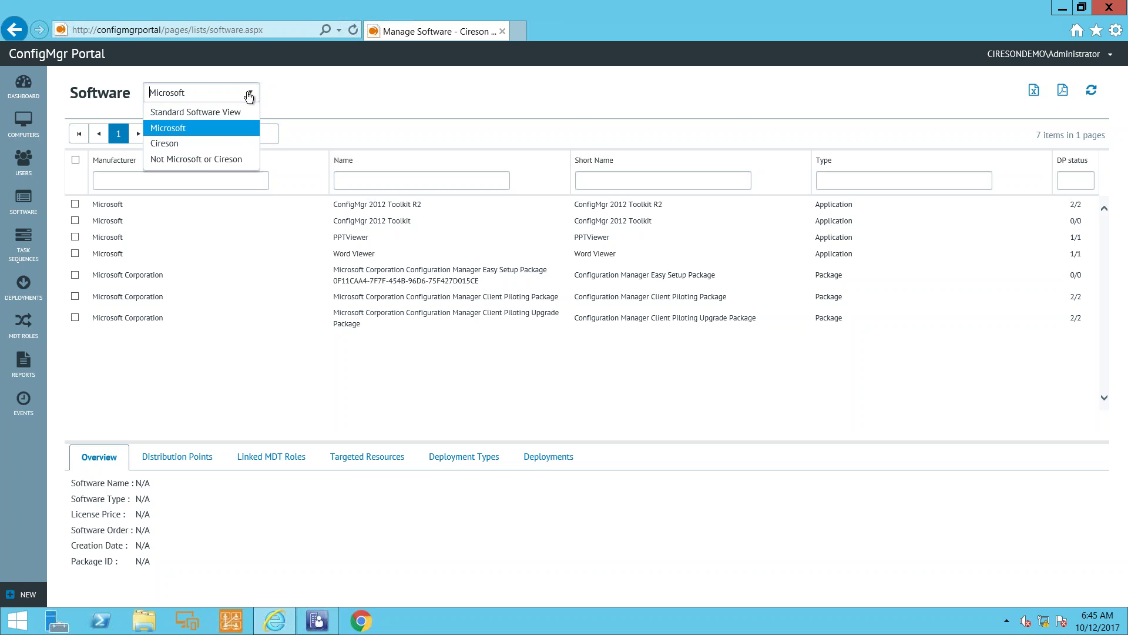
{"action": "left_click", "coordinate": [203, 144]}
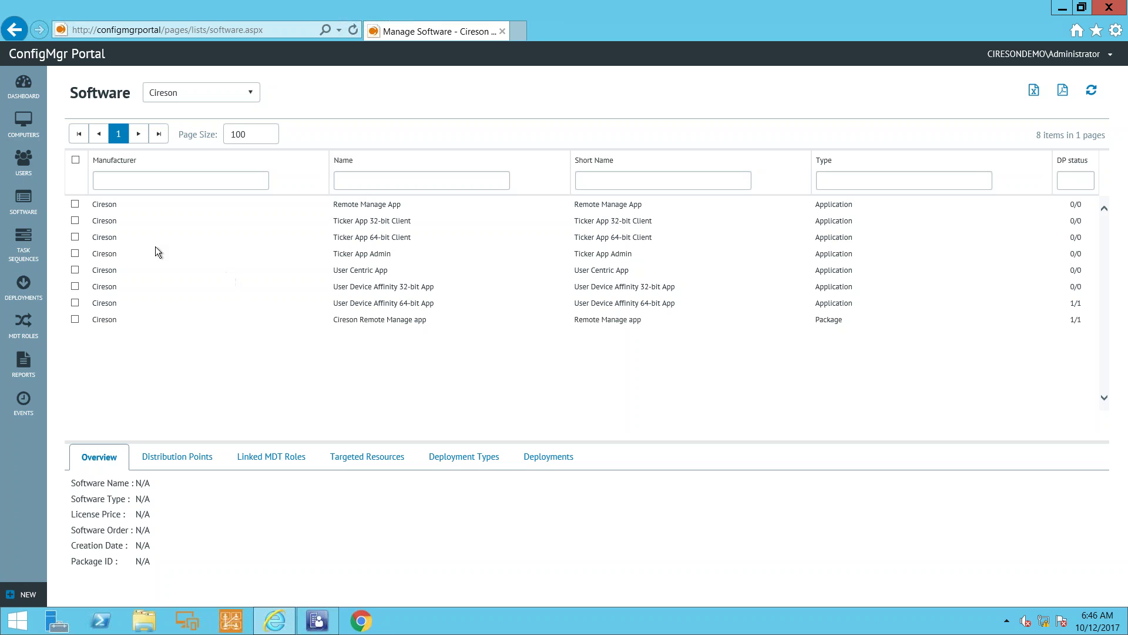
- Return to the Standard Software View and bring up the ConfigMgr 2012 Toolkit R2 overview
{"action": "left_click", "coordinate": [182, 94]}
{"action": "left_click", "coordinate": [181, 111]}
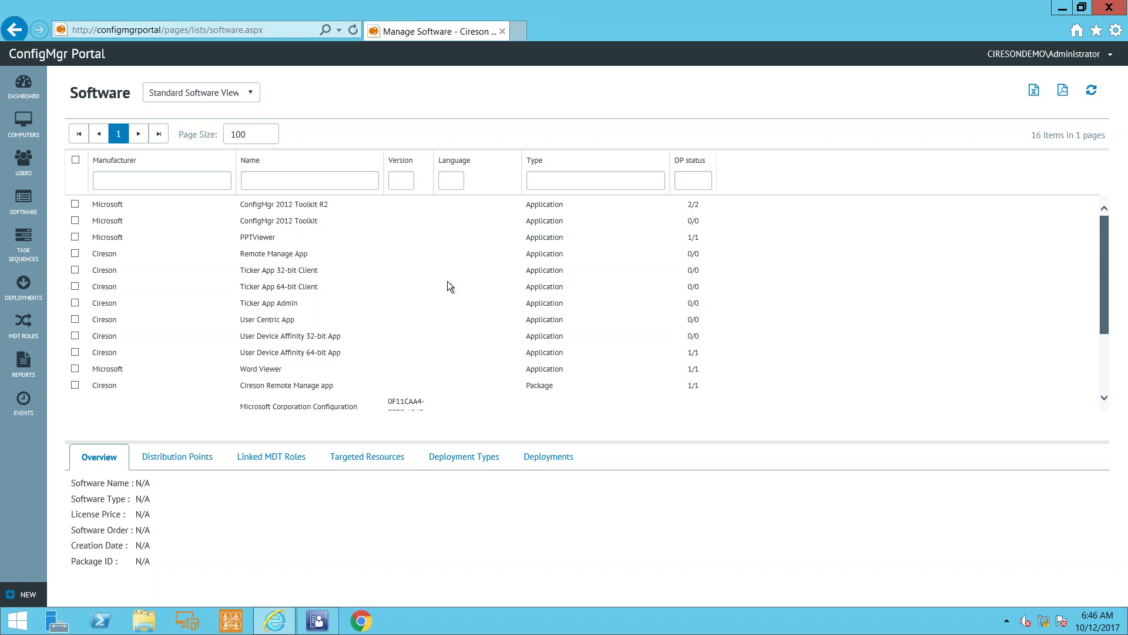
{"action": "scroll", "coordinate": [555, 259], "scroll_direction": "down", "scroll_amount": 3}
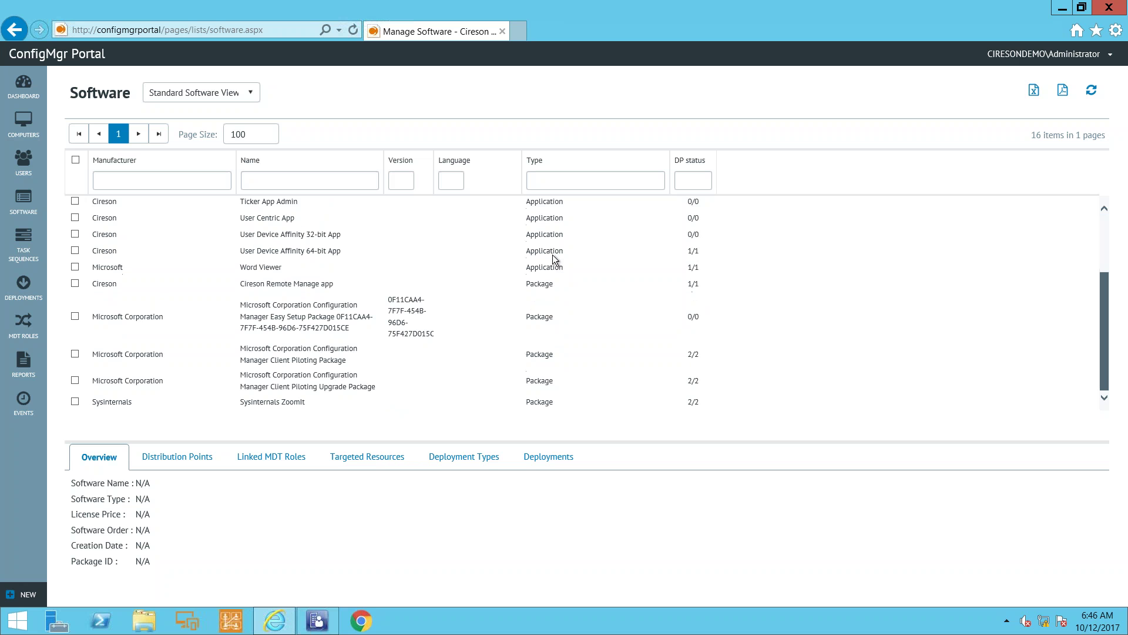
{"action": "scroll", "coordinate": [555, 259], "scroll_direction": "up", "scroll_amount": 2}
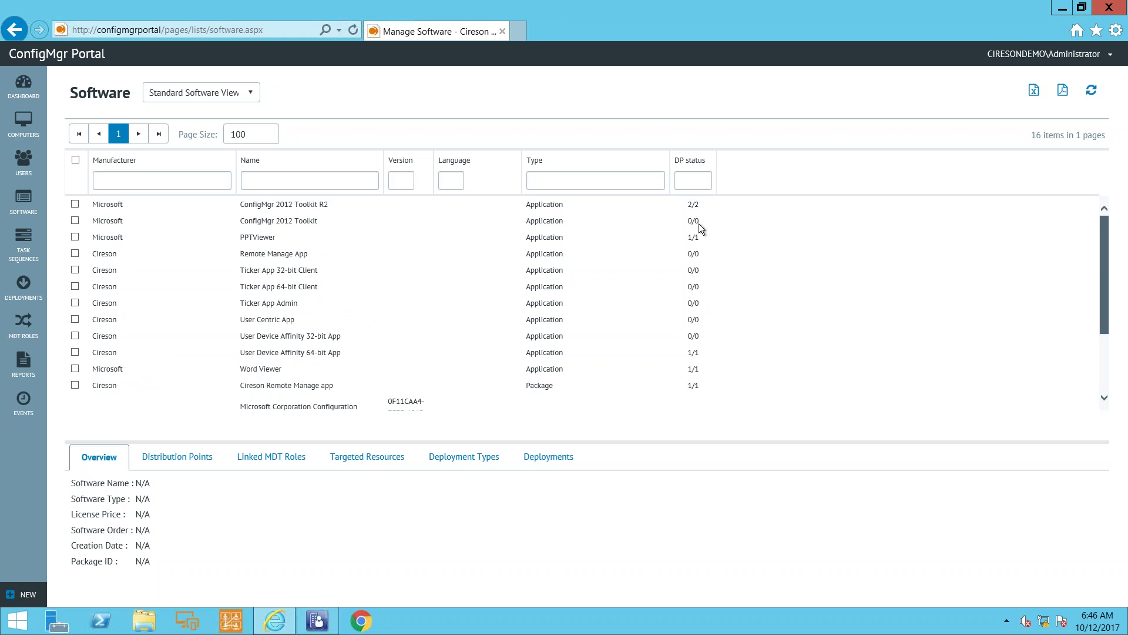
{"action": "mouse_move", "coordinate": [504, 262]}
{"action": "left_mouse_down"}
{"action": "mouse_move", "coordinate": [550, 348]}
{"action": "mouse_move", "coordinate": [617, 396]}
{"action": "left_mouse_up"}
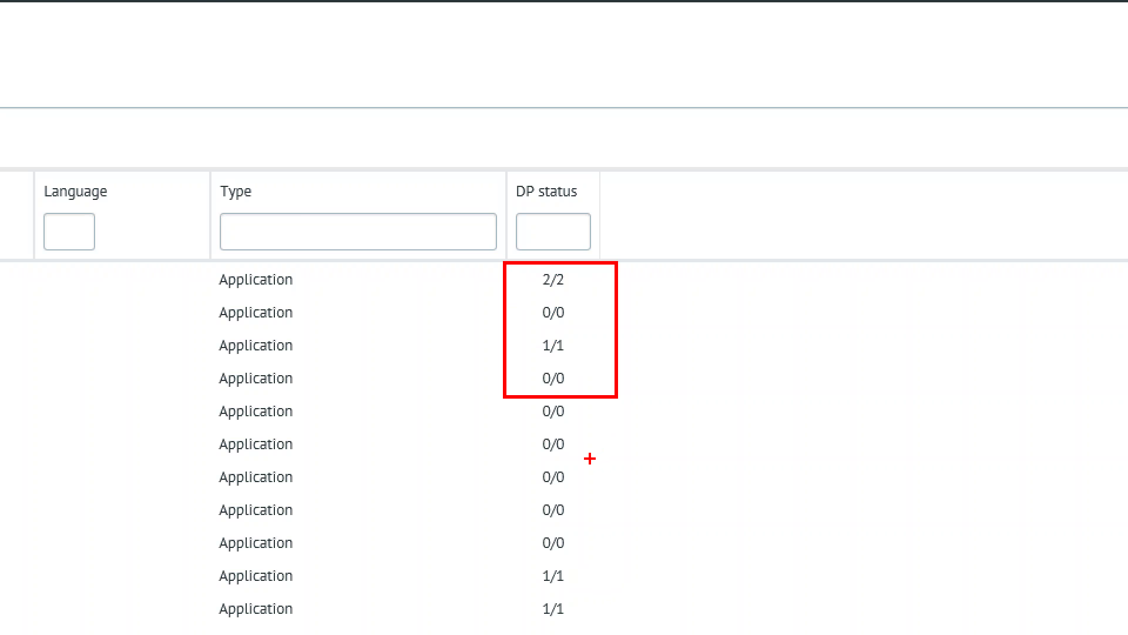
{"action": "key", "text": "Escape"}
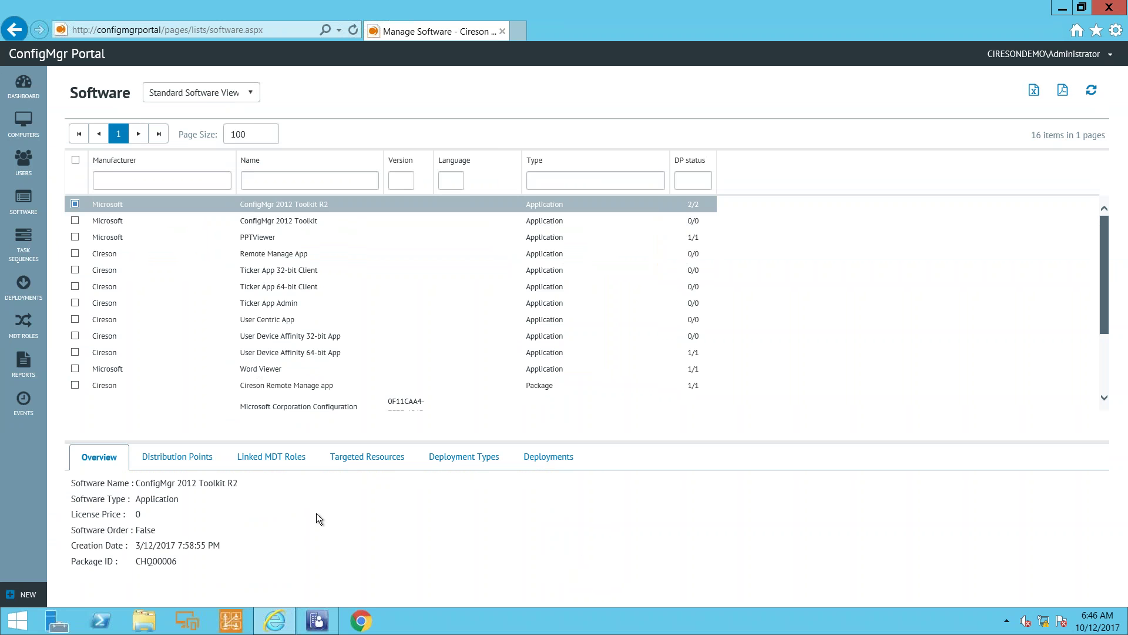
- Review the toolkit's distribution points, MDT roles, computers, deployment types and deployments, then open the Deployments page
{"action": "left_click", "coordinate": [193, 461]}
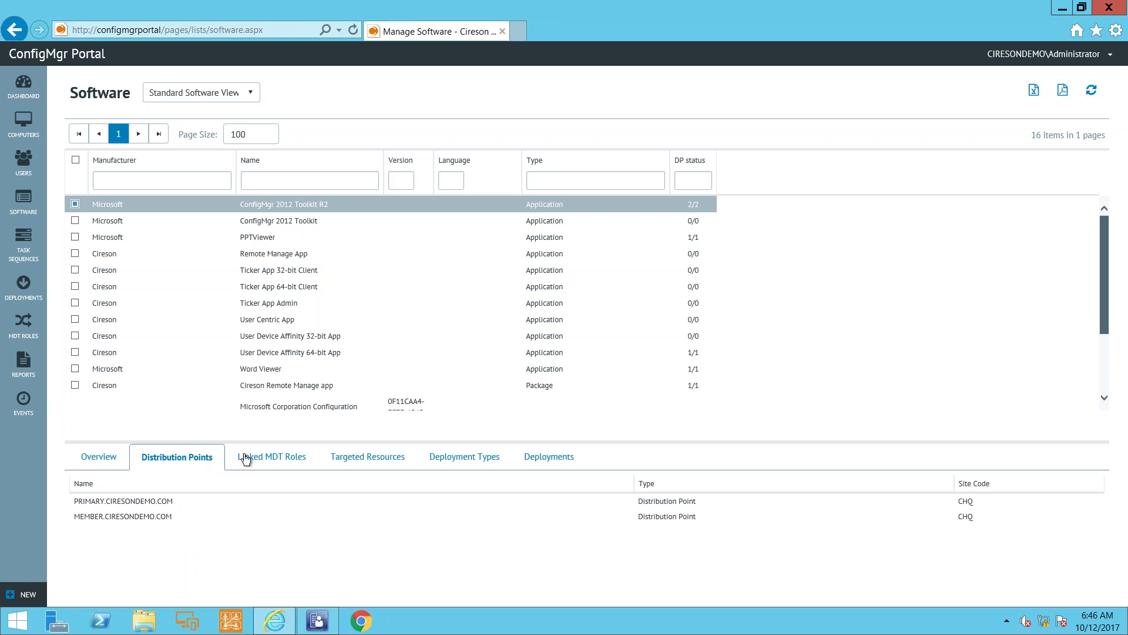
{"action": "left_click", "coordinate": [245, 459]}
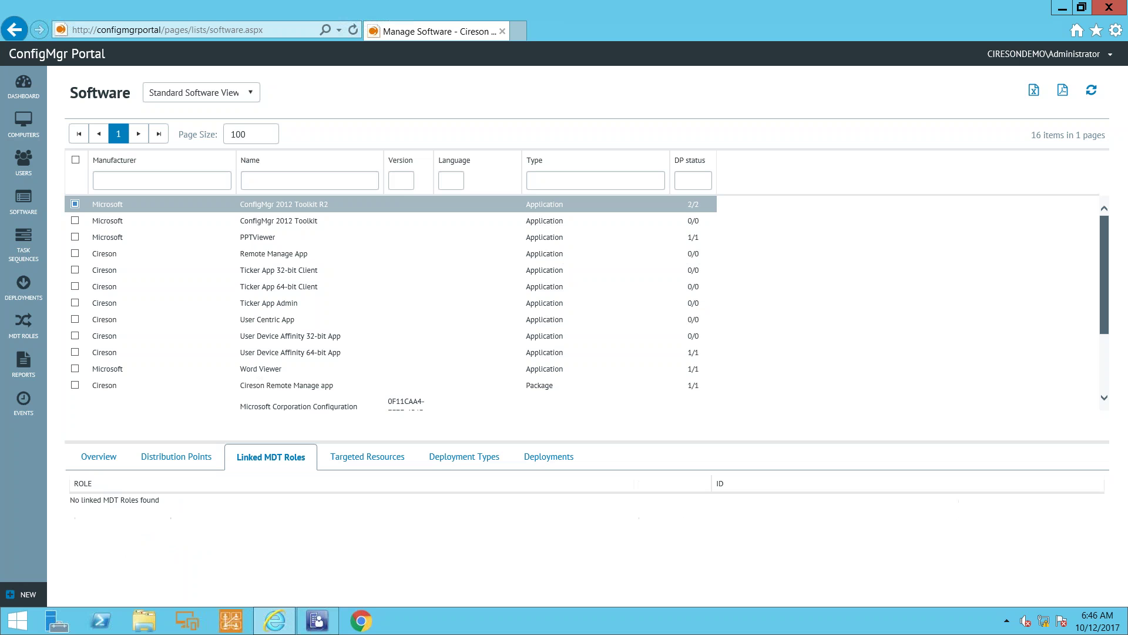
{"action": "left_click", "coordinate": [358, 462]}
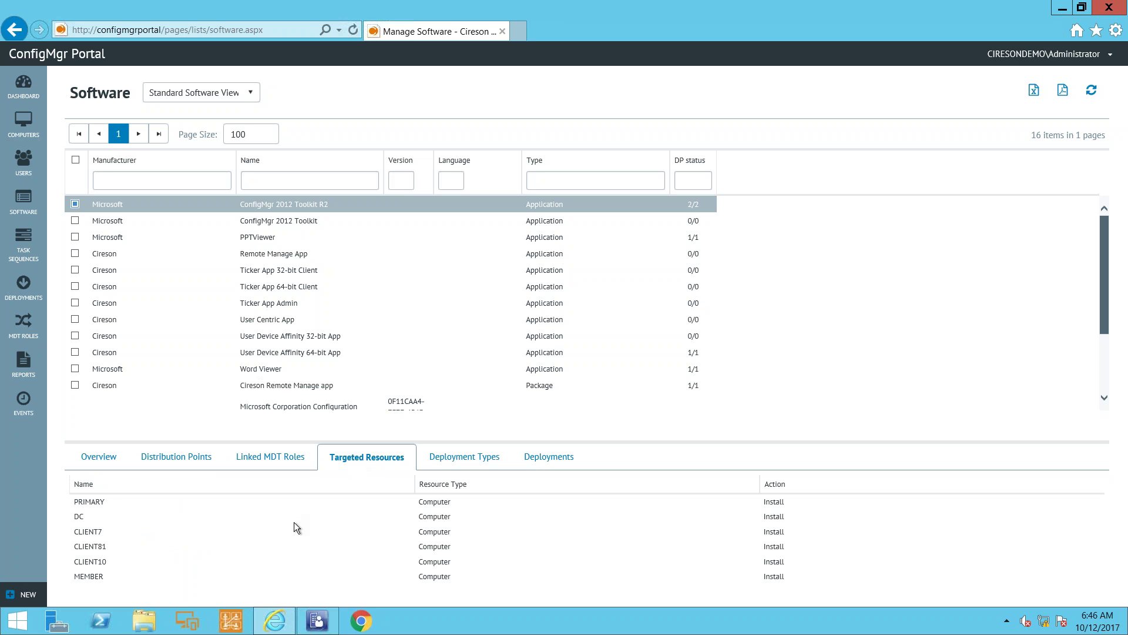
{"action": "left_click", "coordinate": [447, 462]}
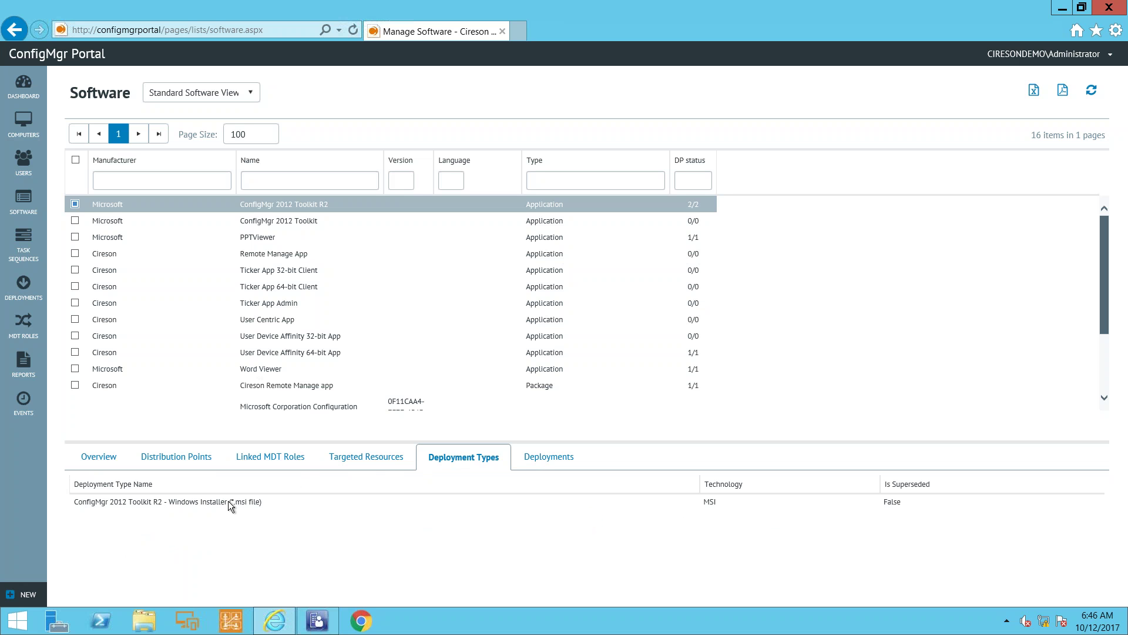
{"action": "left_click", "coordinate": [547, 460]}
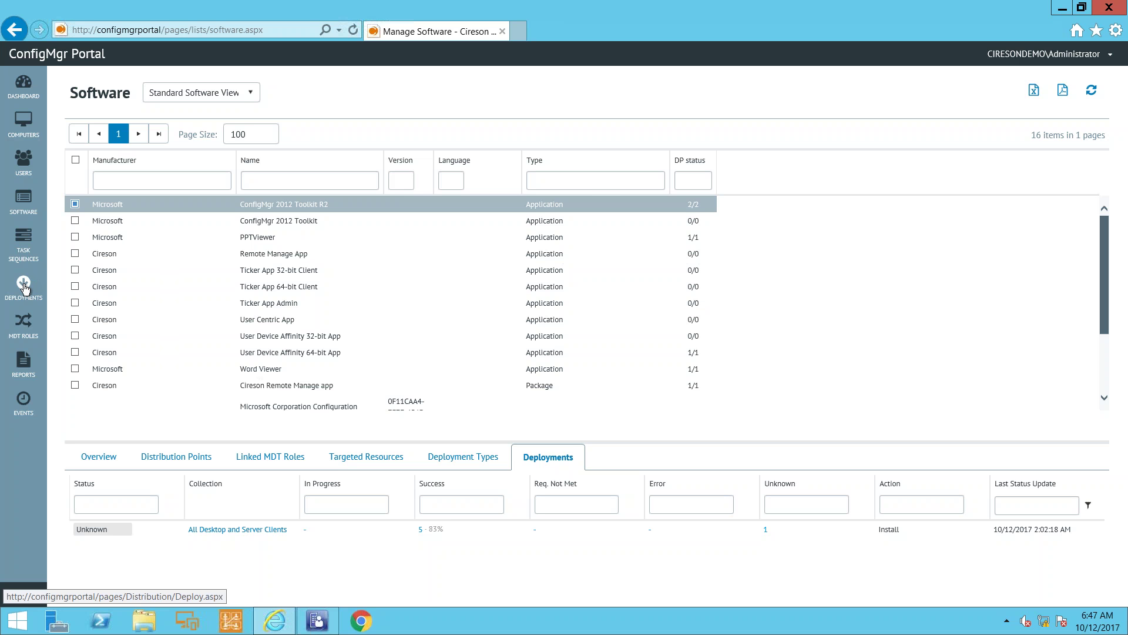
{"action": "left_click", "coordinate": [24, 287]}
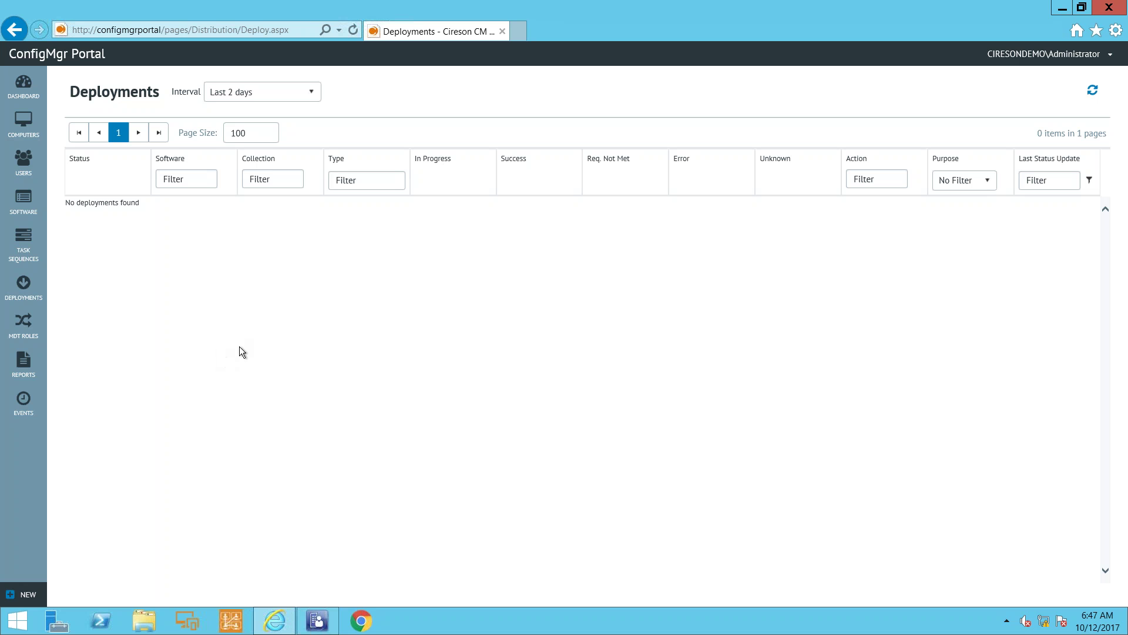
- Set the deployment Interval to All and list Error computers for Remote Manage App (Install)
{"action": "left_click", "coordinate": [313, 96]}
{"action": "left_click", "coordinate": [245, 235]}
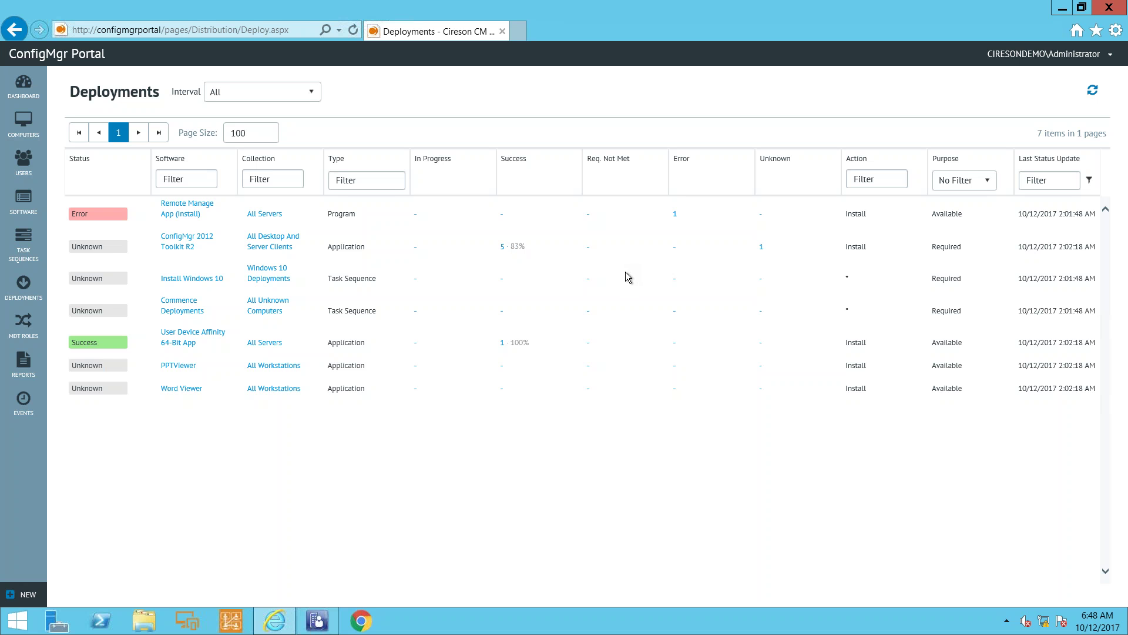
{"action": "left_click", "coordinate": [101, 216]}
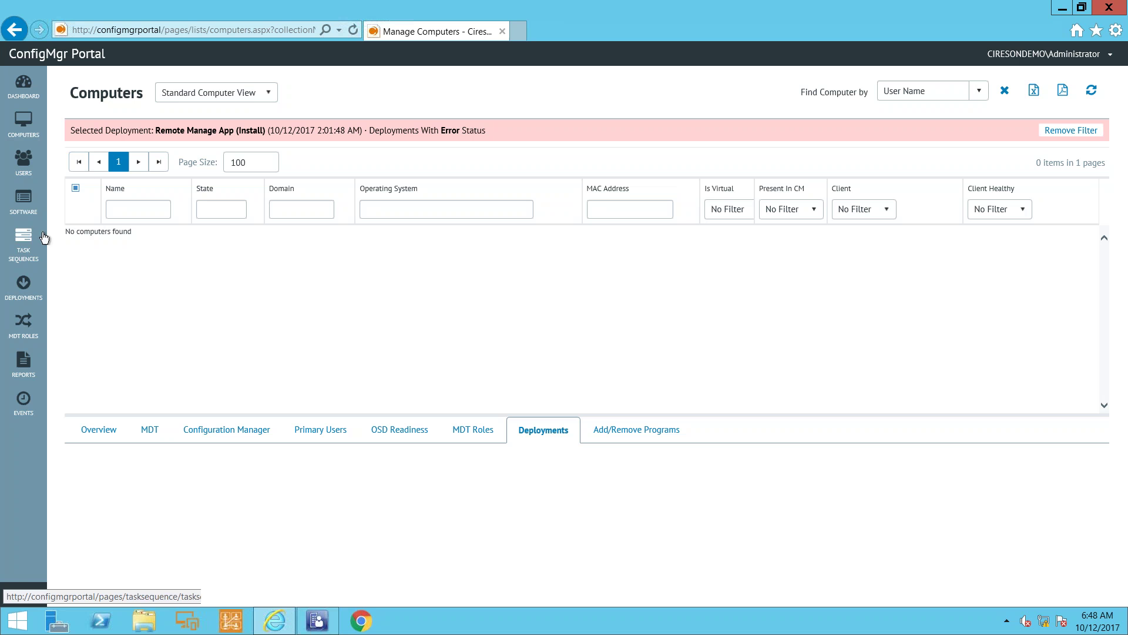
- List the 3 computers where the User Device Affinity 64-Bit App deployment succeeded
{"action": "left_click", "coordinate": [24, 286]}
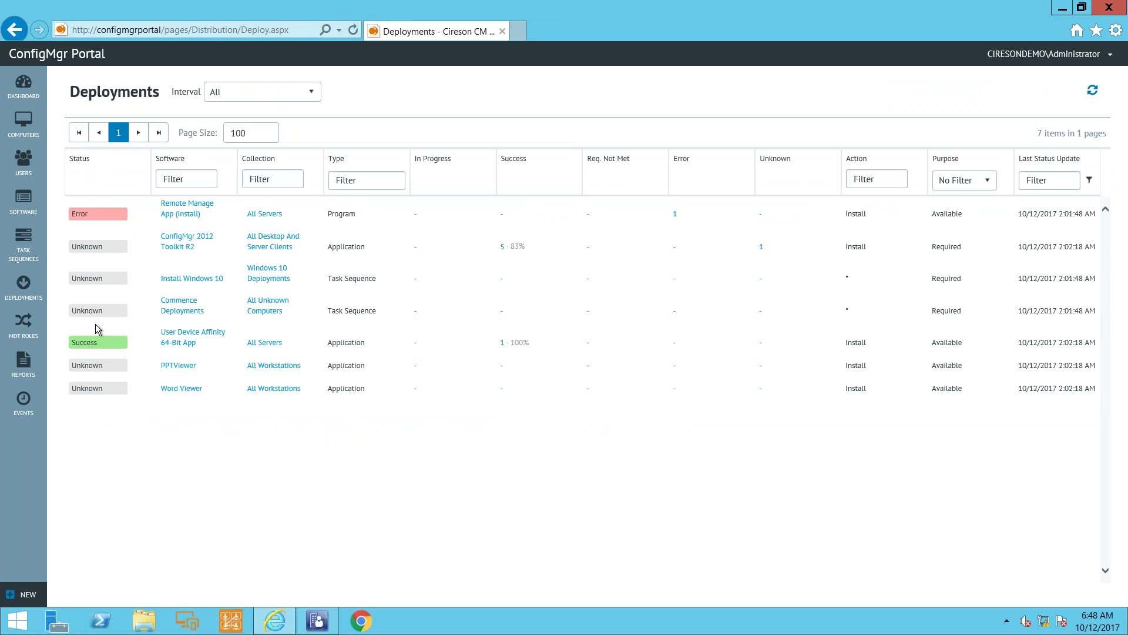
{"action": "left_click", "coordinate": [97, 339]}
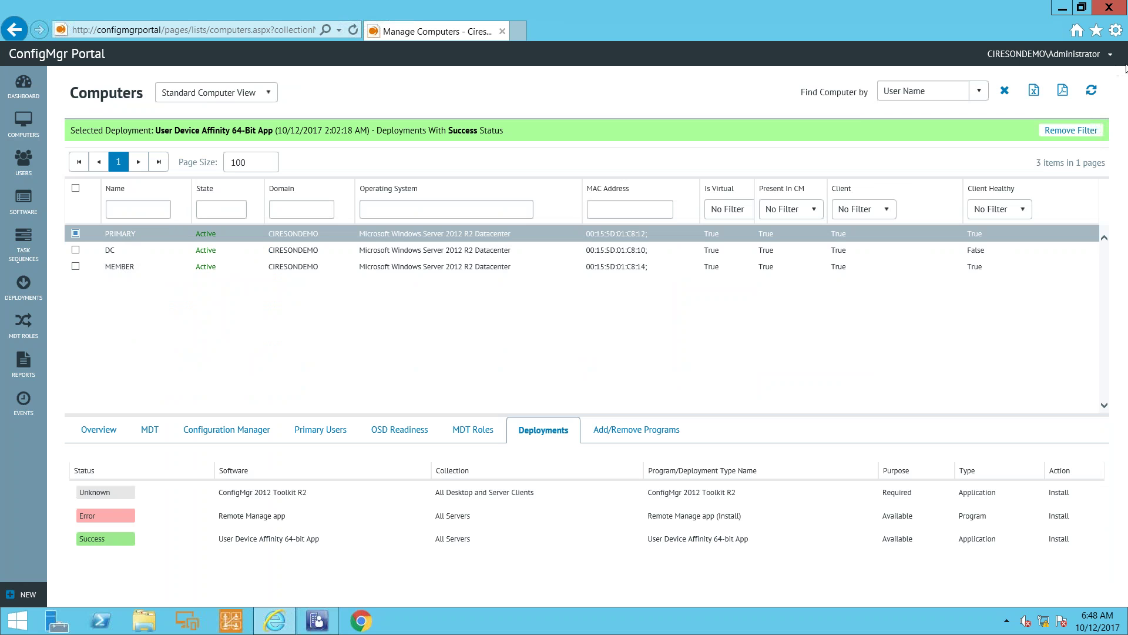
{"action": "left_click", "coordinate": [1098, 54]}
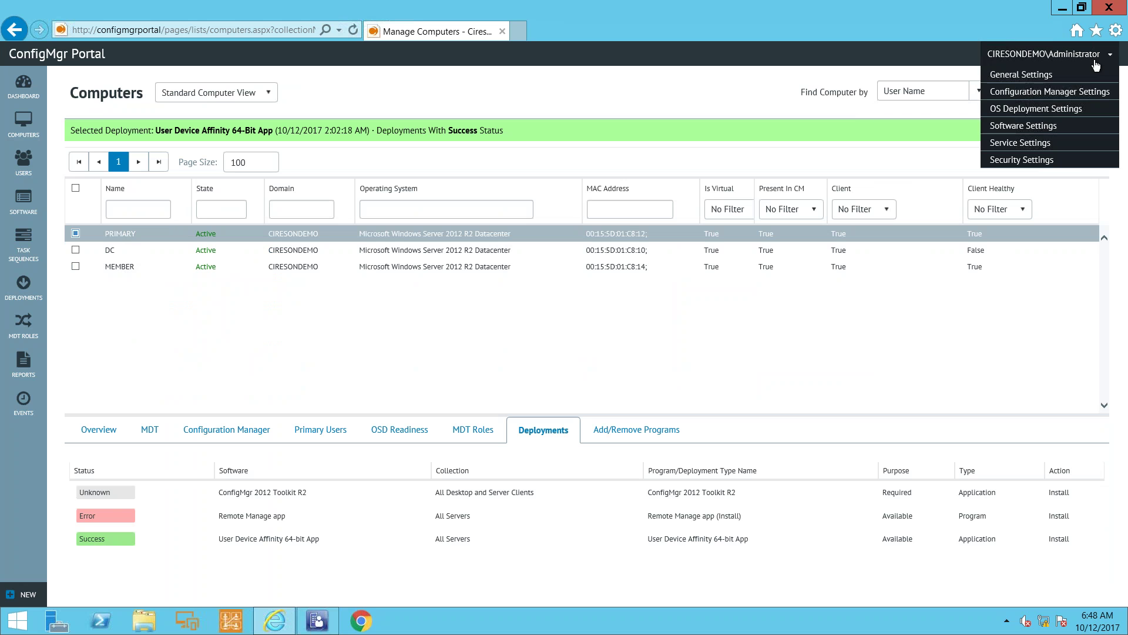
- View App Packagers' security rights, expanding Area Rights > New > Software to inspect package creation
{"action": "left_click", "coordinate": [1034, 160]}
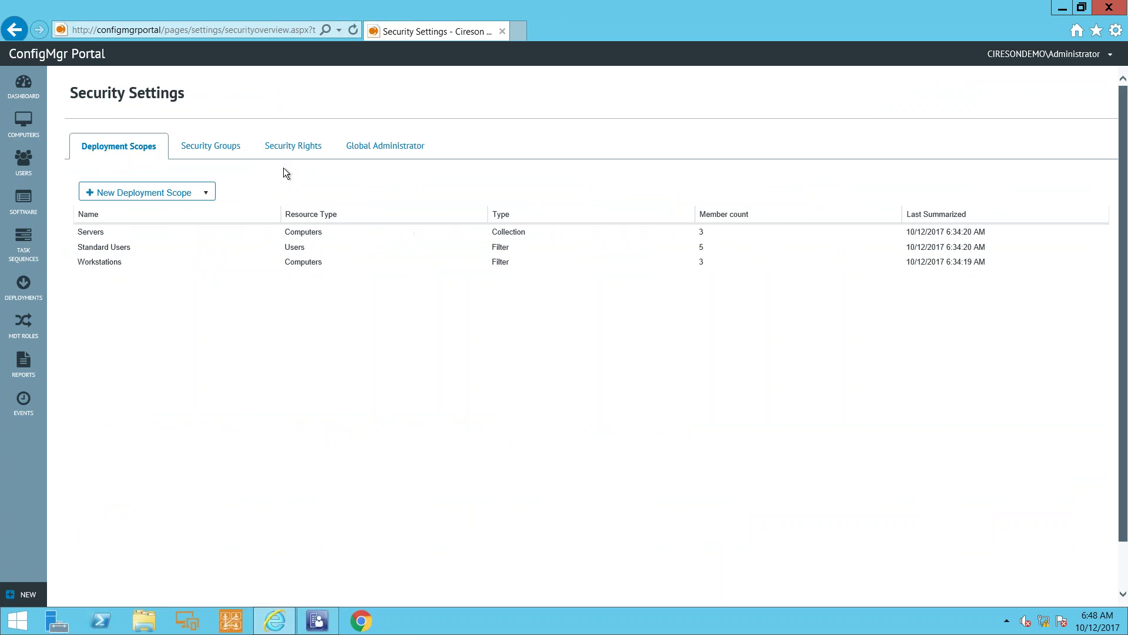
{"action": "left_click", "coordinate": [290, 151]}
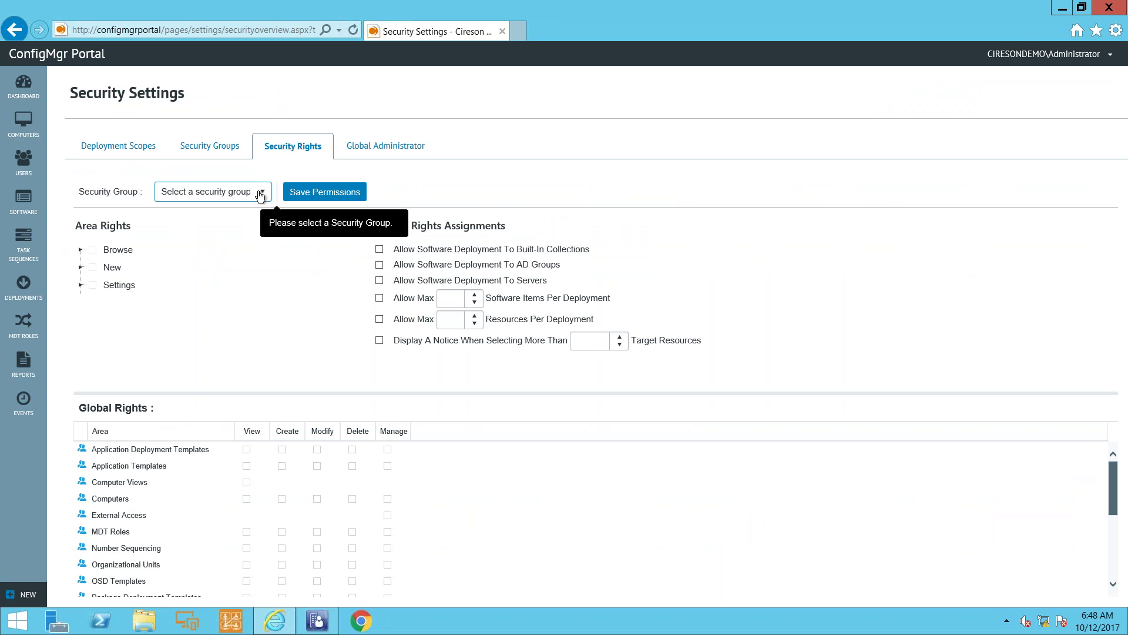
{"action": "left_click", "coordinate": [259, 192]}
{"action": "left_click", "coordinate": [217, 213]}
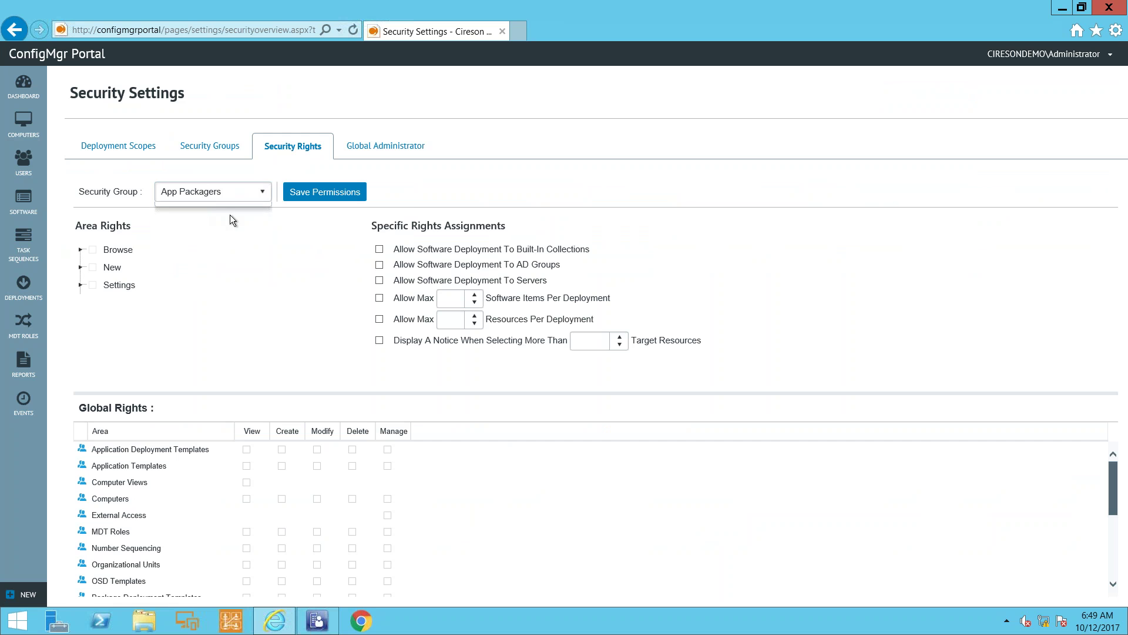
{"action": "left_click", "coordinate": [80, 249]}
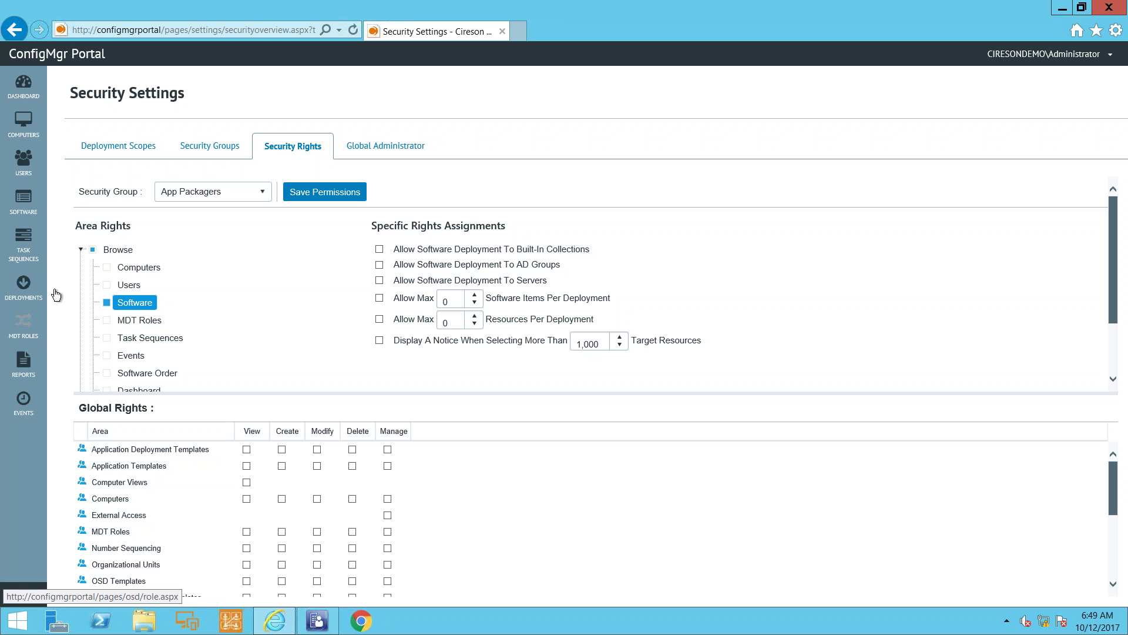
{"action": "left_click", "coordinate": [81, 249]}
{"action": "left_click", "coordinate": [81, 266]}
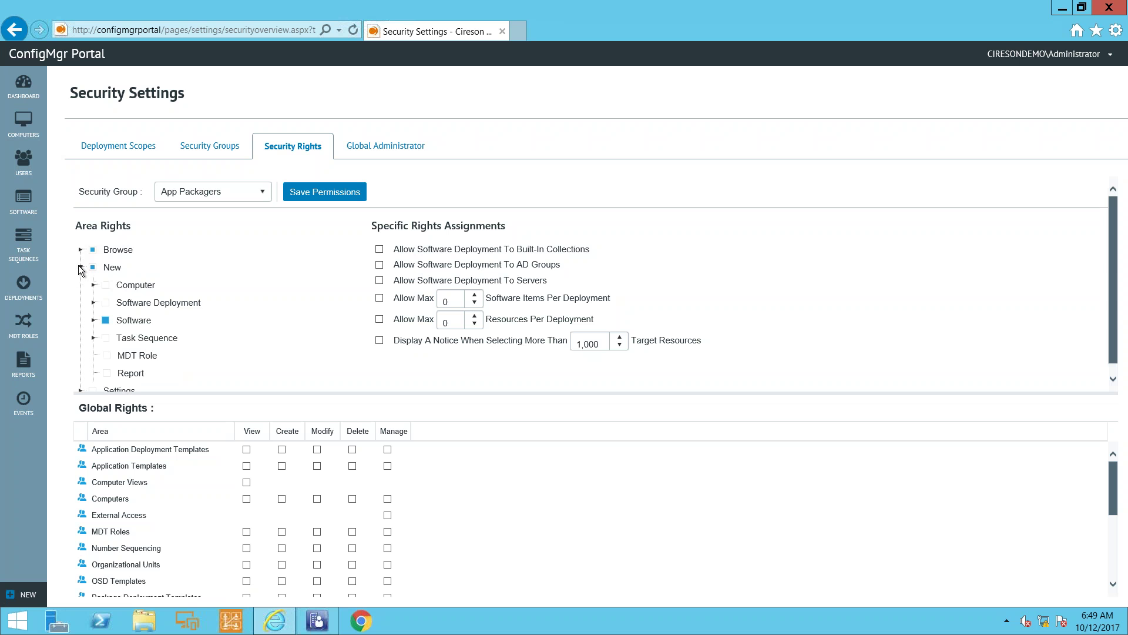
{"action": "left_click", "coordinate": [93, 320]}
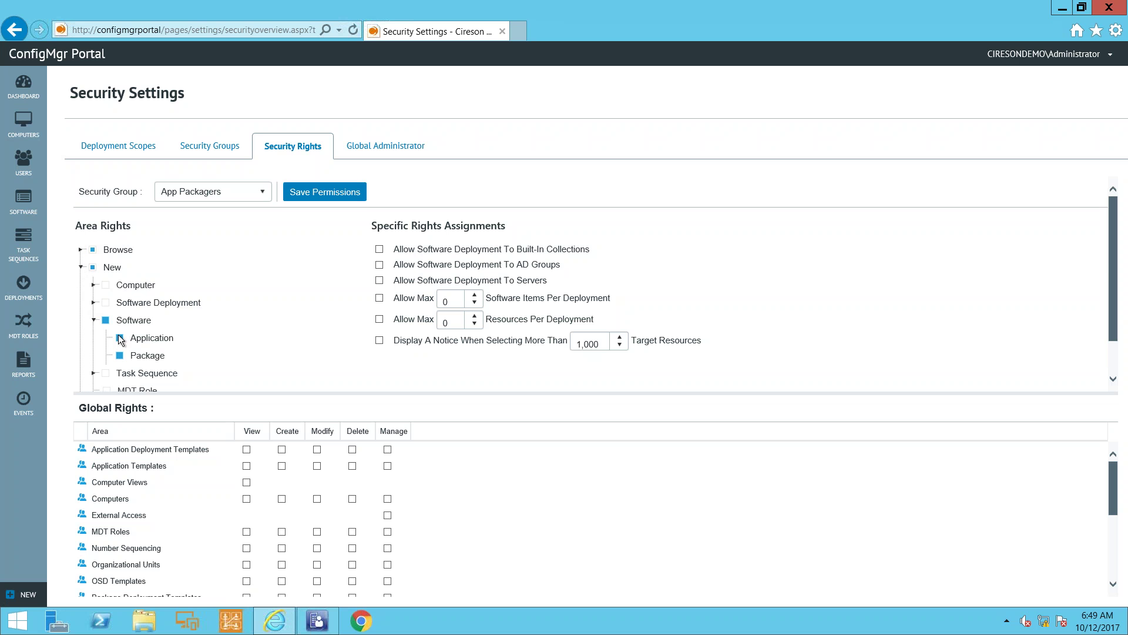
{"action": "left_click", "coordinate": [132, 353]}
- Launch Chrome and go to configmgrportal.ciresondemo.com
{"action": "left_click", "coordinate": [361, 620]}
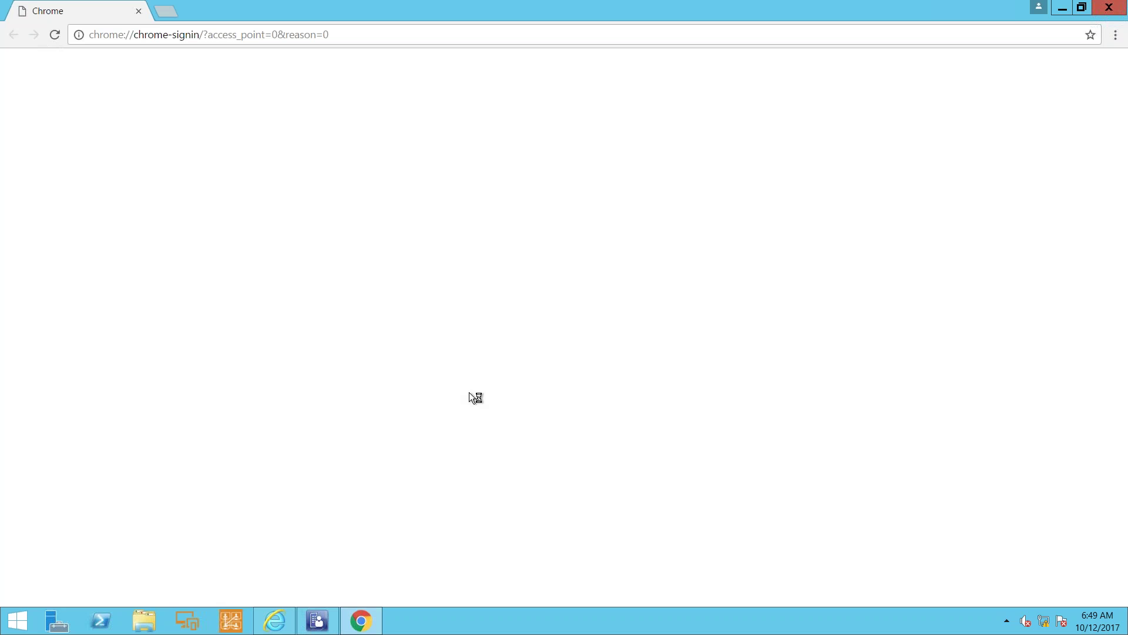
{"action": "left_click", "coordinate": [350, 34]}
{"action": "type", "text": "configmgrportal.ciresondemo.com"}
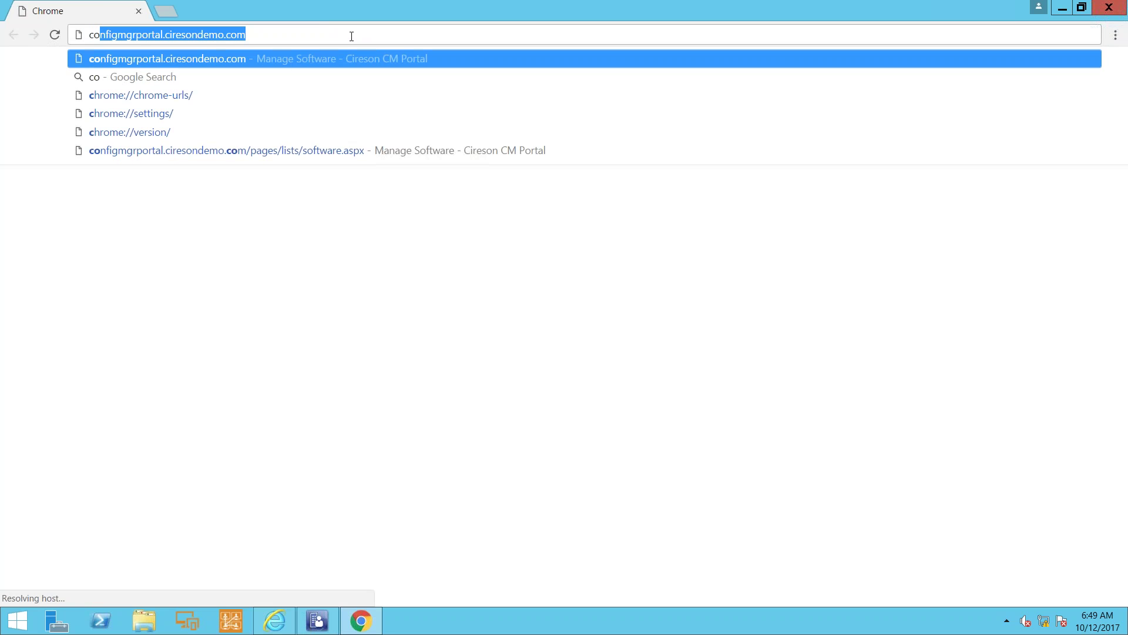
{"action": "key", "text": "Return"}
- Sign in with the second user's username and password, retrying once after the first attempt
{"action": "type", "text": "user4"}
{"action": "key", "text": "Tab"}
{"action": "type", "text": "*"}
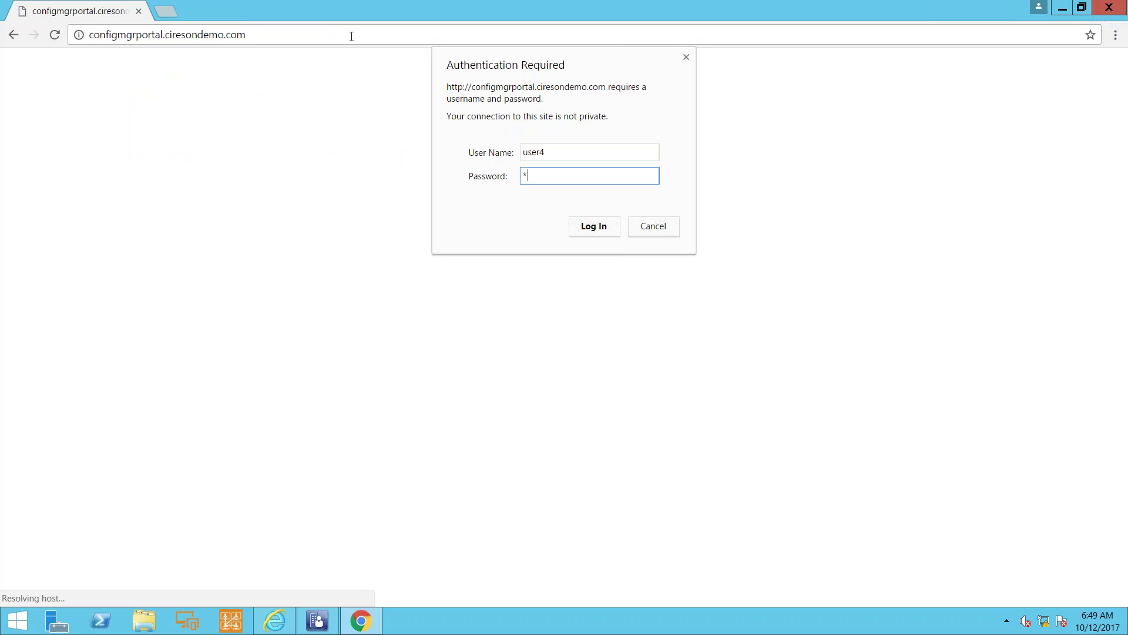
{"action": "type", "text": "*********"}
{"action": "key", "text": "Return"}
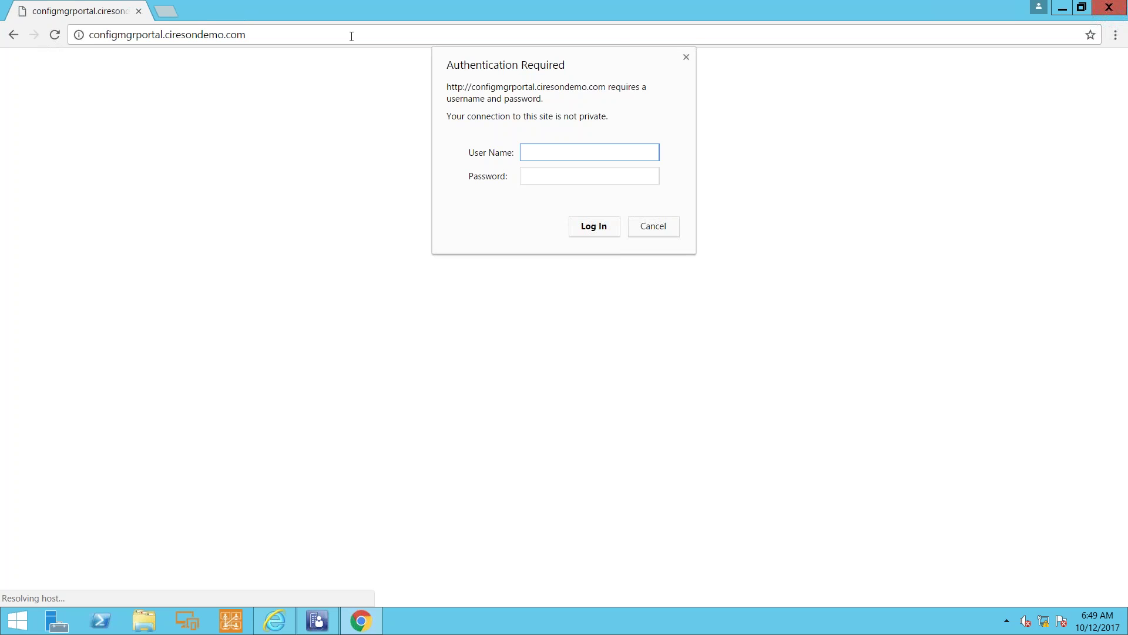
{"action": "type", "text": "user4"}
{"action": "key", "text": "Tab"}
{"action": "type", "text": "******"}
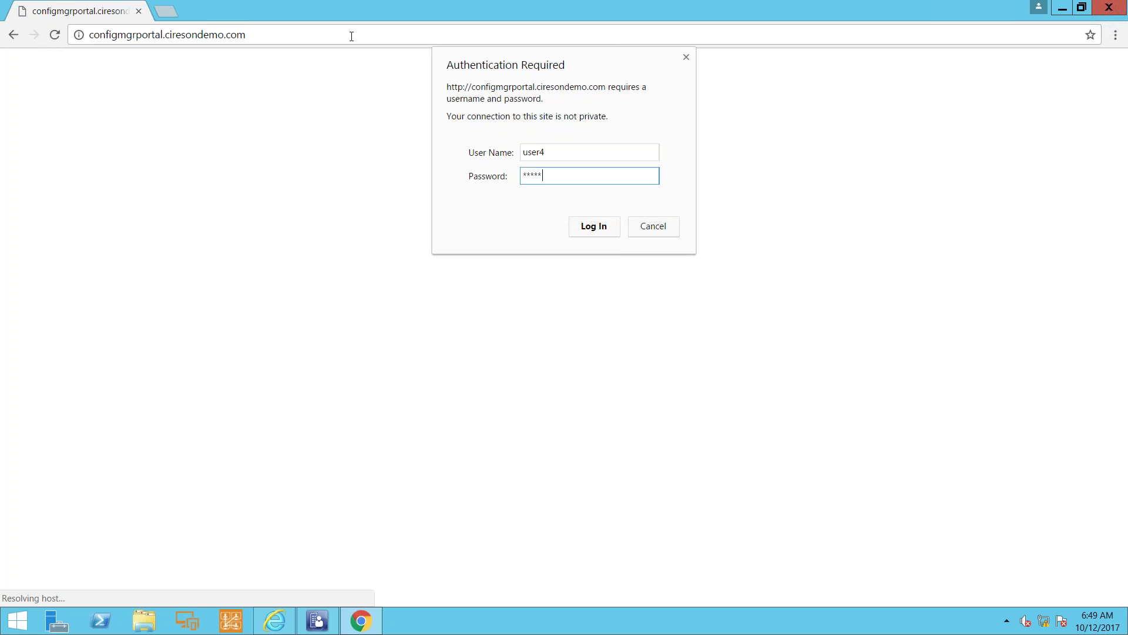
{"action": "key", "text": "Return"}
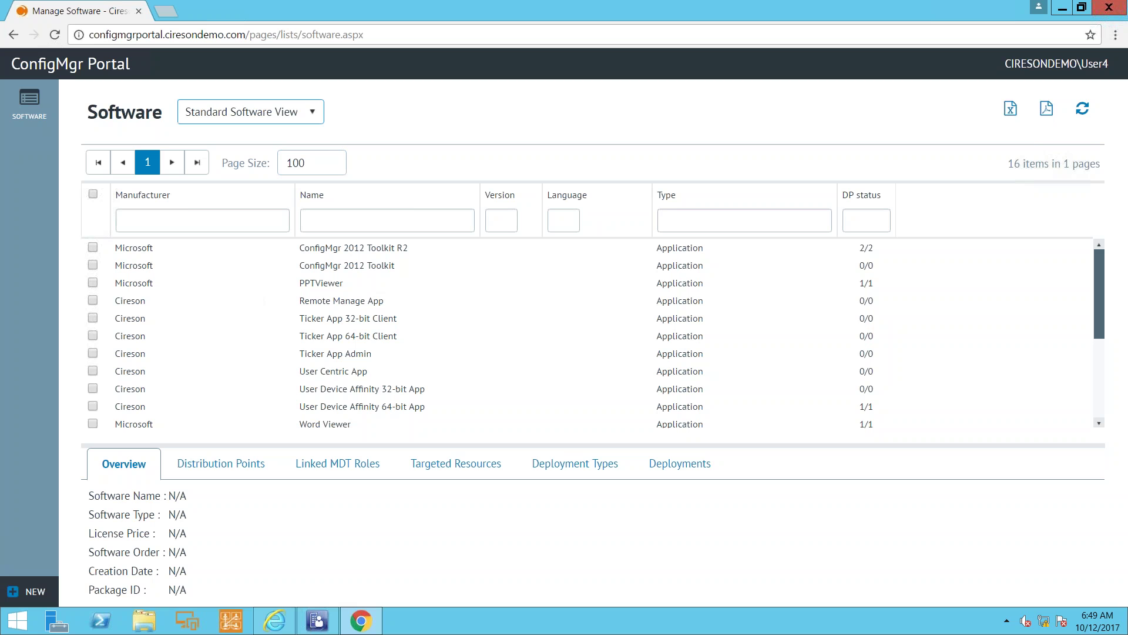
{"action": "left_click", "coordinate": [311, 112]}
- Launch the Create New Software Package wizard from NEW > Software
{"action": "left_click", "coordinate": [242, 130]}
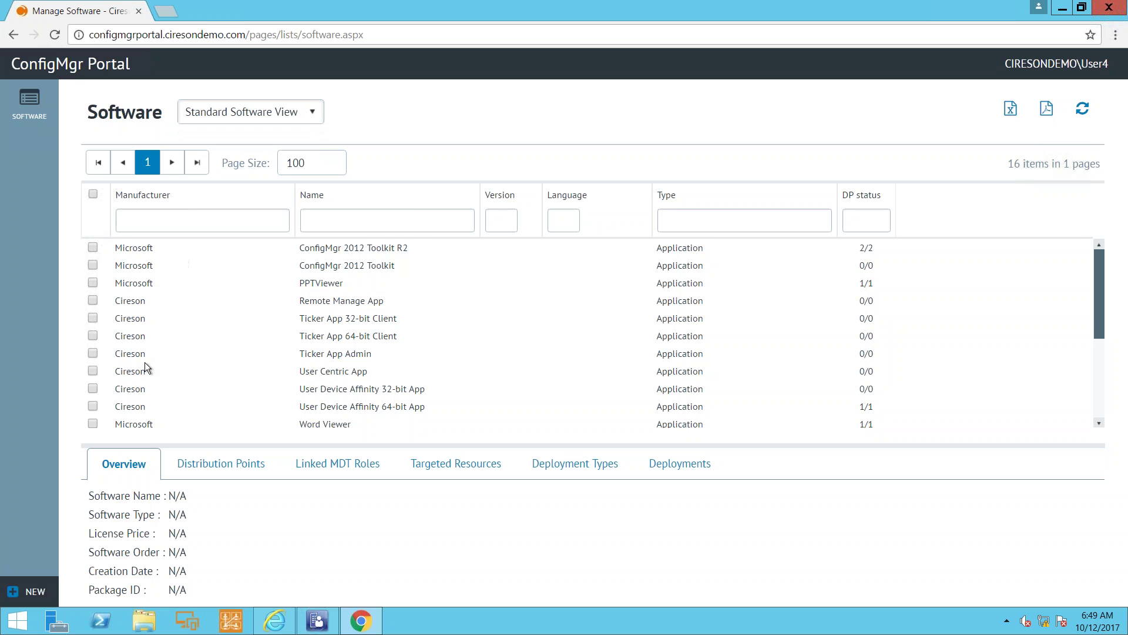
{"action": "scroll", "coordinate": [184, 318], "scroll_direction": "down", "scroll_amount": 3}
{"action": "scroll", "coordinate": [186, 319], "scroll_direction": "up", "scroll_amount": 3}
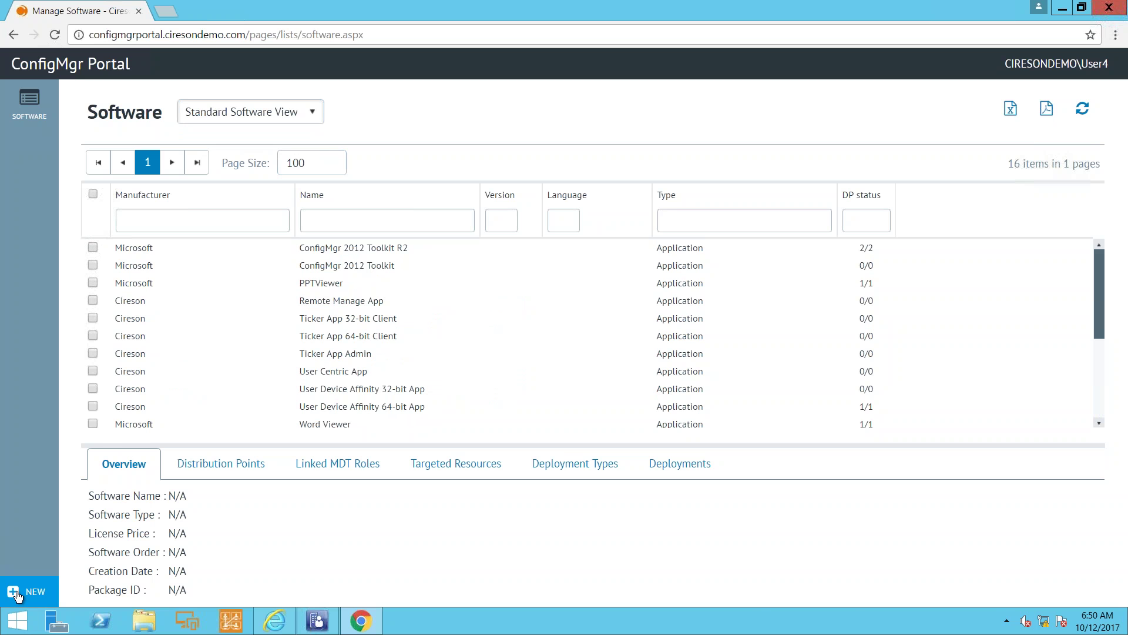
{"action": "left_click", "coordinate": [17, 594]}
{"action": "left_click", "coordinate": [57, 531]}
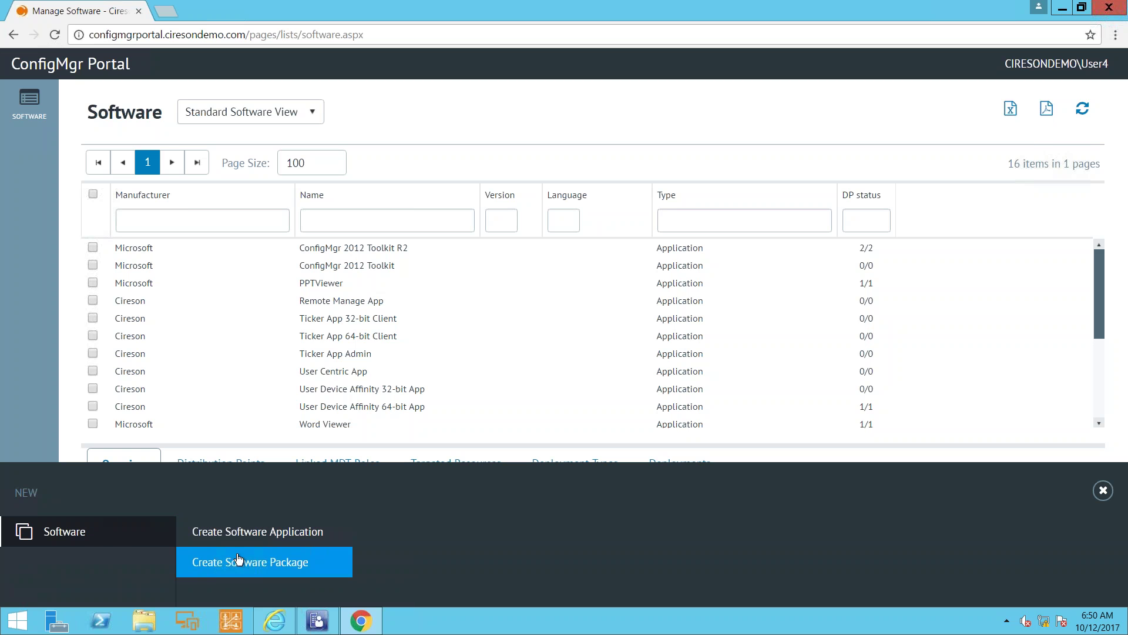
{"action": "left_click", "coordinate": [238, 561]}
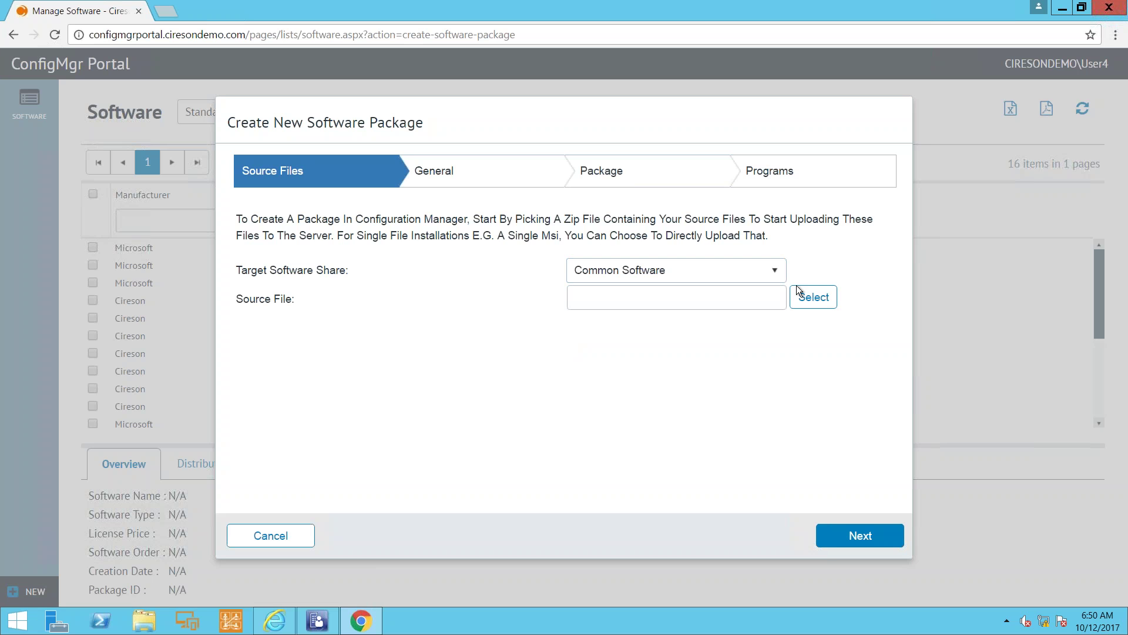
- Set the Target Software Share to Workstation Software and browse for the source file
{"action": "left_click", "coordinate": [774, 272]}
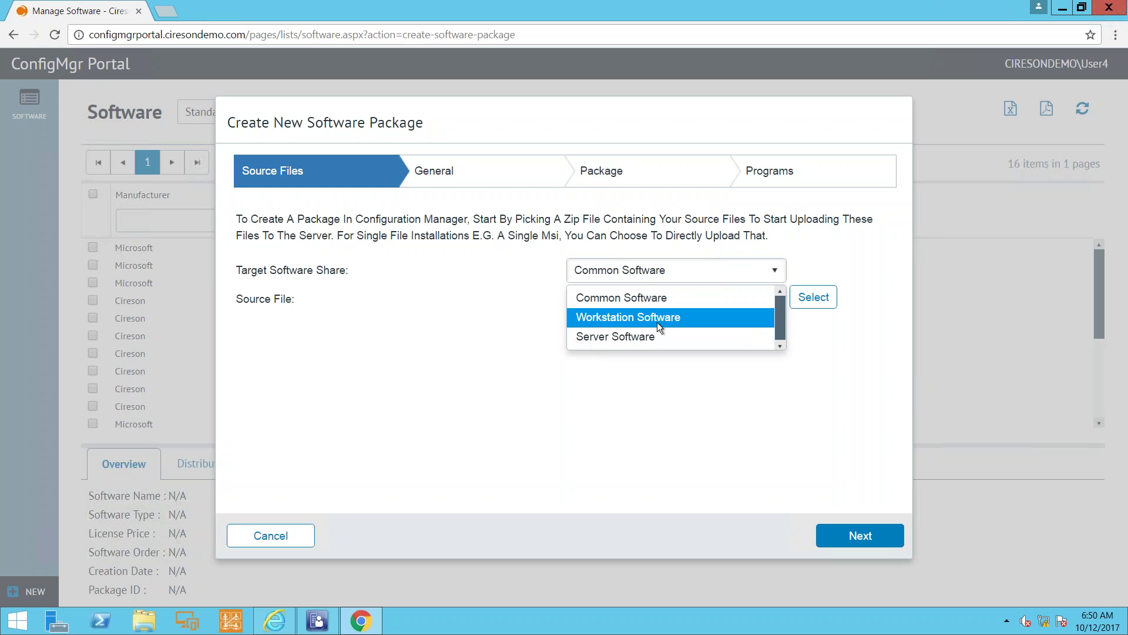
{"action": "left_click", "coordinate": [657, 322]}
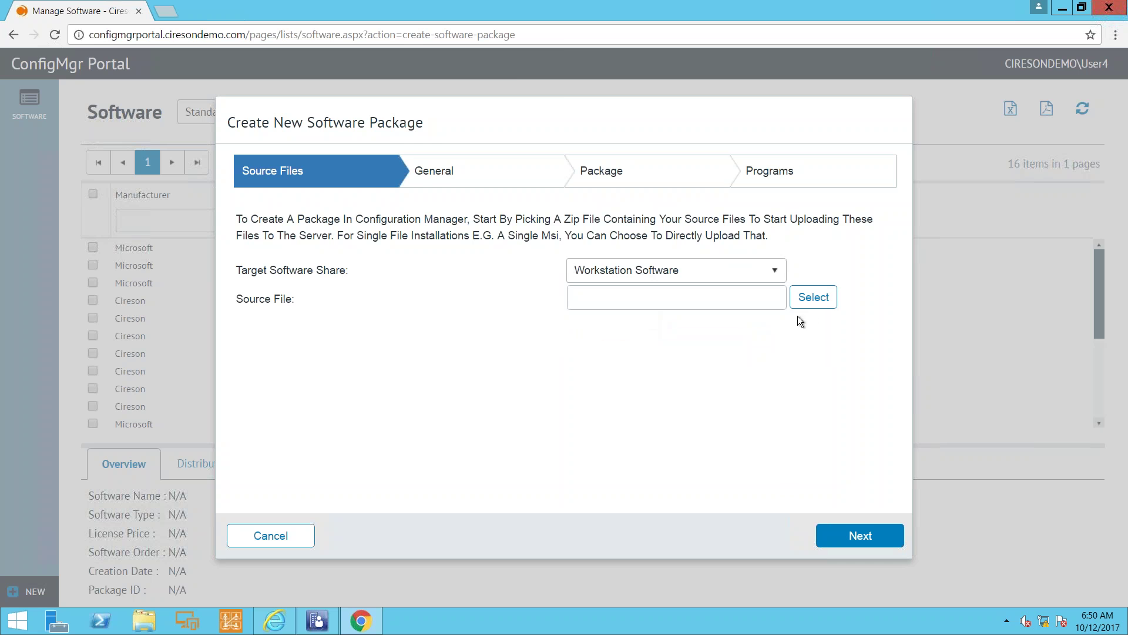
{"action": "left_click", "coordinate": [814, 298]}
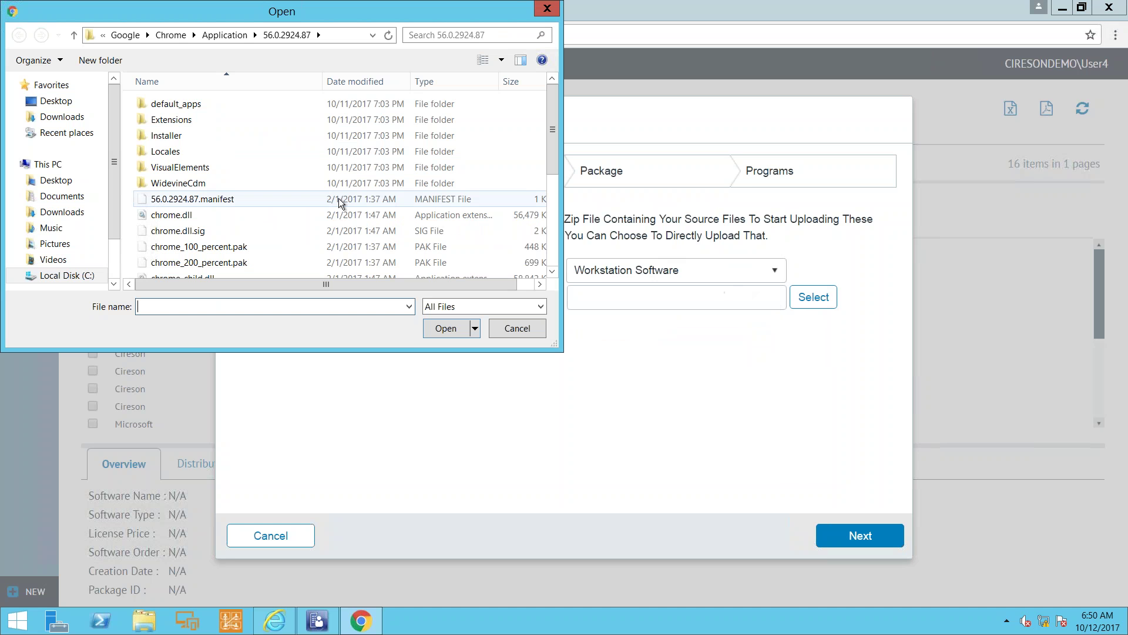
- Browse to C:\Stuff\DCMTools and upload the DcmTools installer as the package source
{"action": "scroll", "coordinate": [118, 167], "scroll_direction": "down", "scroll_amount": 2}
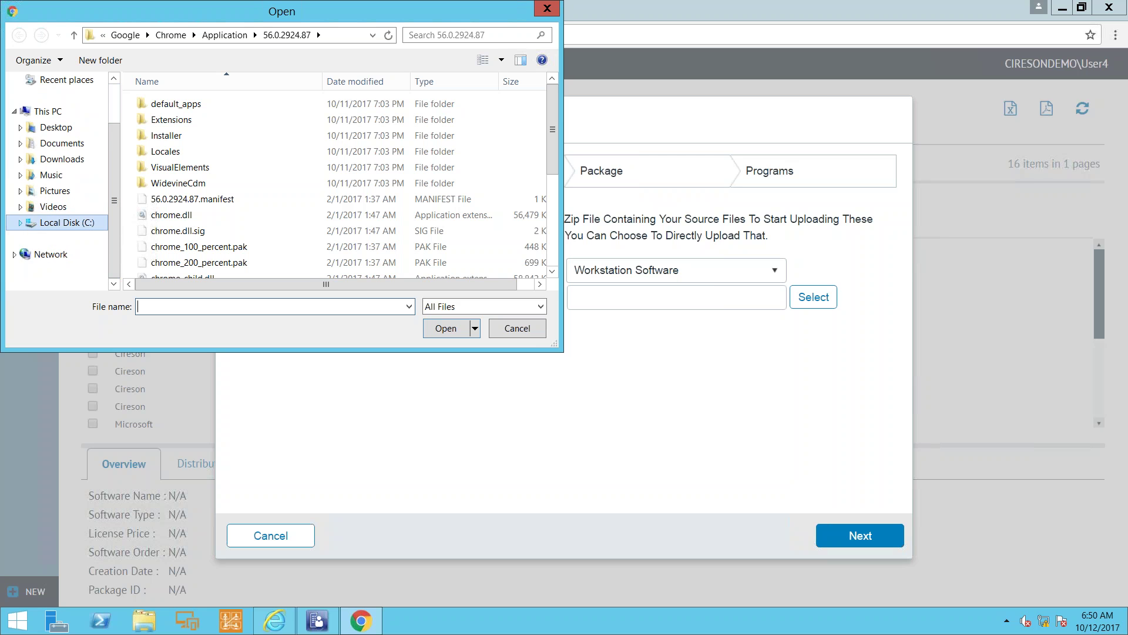
{"action": "left_click", "coordinate": [21, 225]}
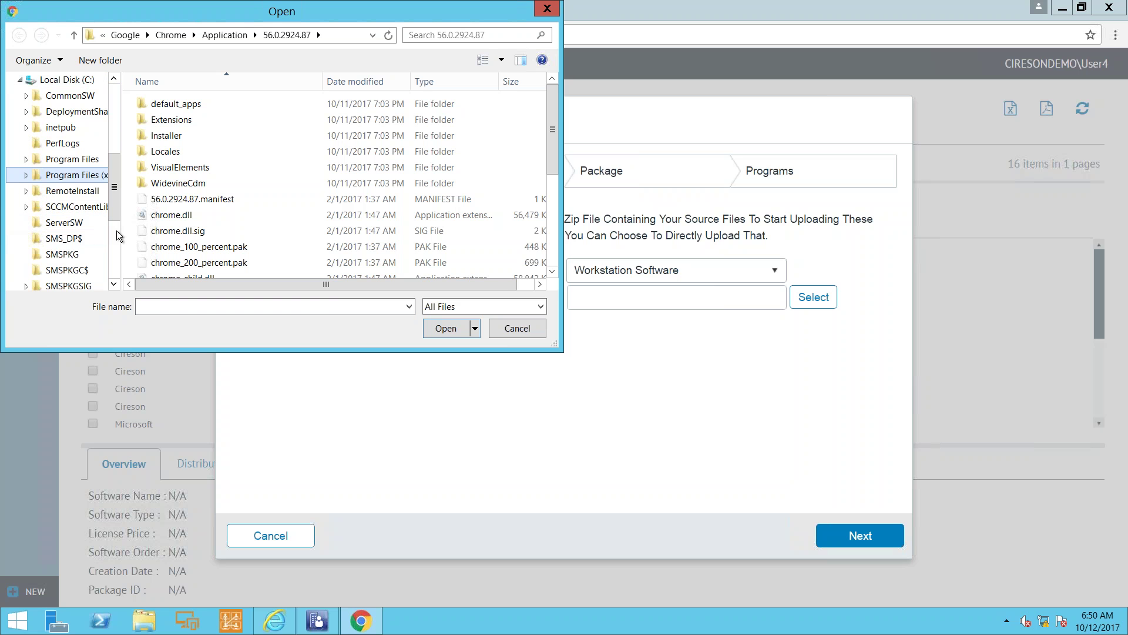
{"action": "scroll", "coordinate": [34, 187], "scroll_direction": "down", "scroll_amount": 3}
{"action": "left_click", "coordinate": [27, 159]}
{"action": "left_click", "coordinate": [62, 175]}
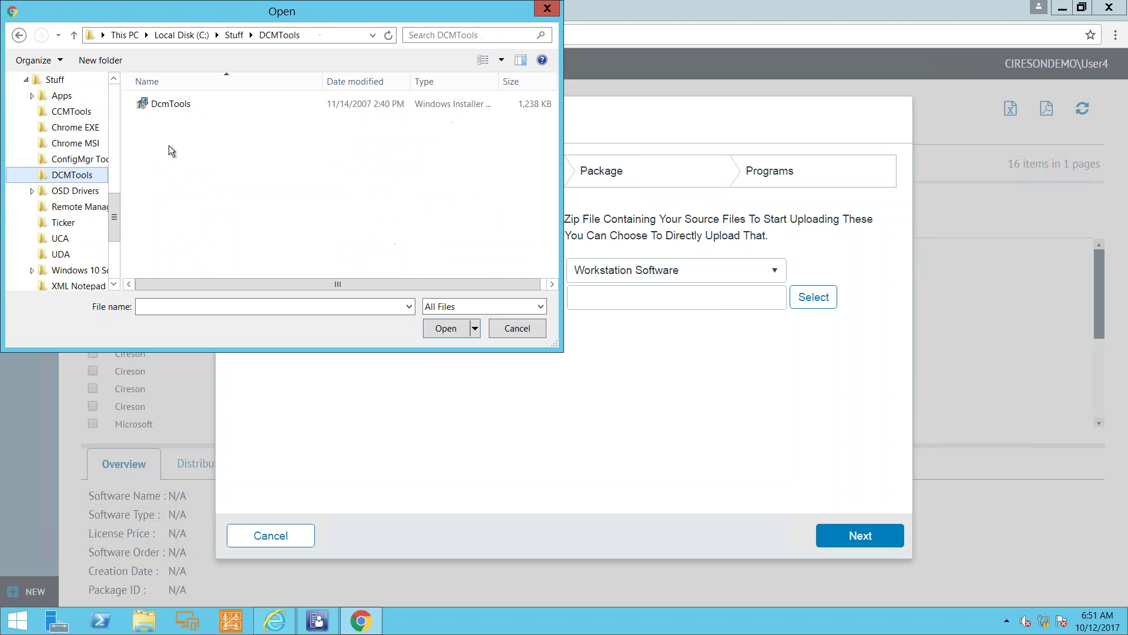
{"action": "left_click", "coordinate": [176, 104]}
{"action": "left_click", "coordinate": [442, 328]}
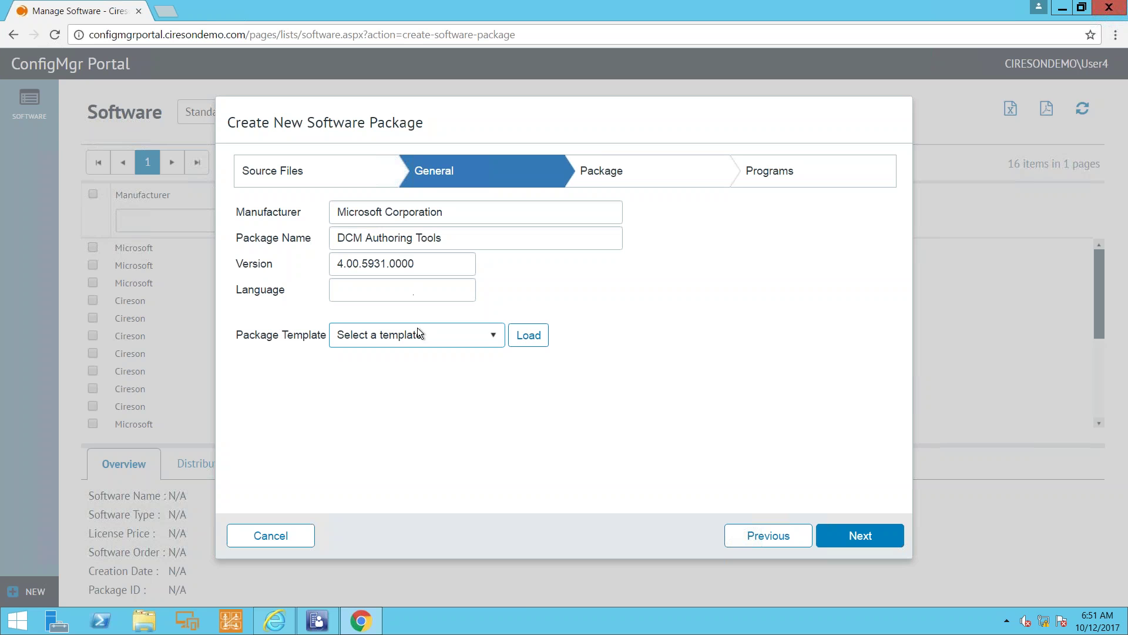
- Preview the Package step's general, Data Access and distribution settings
{"action": "left_click", "coordinate": [614, 172]}
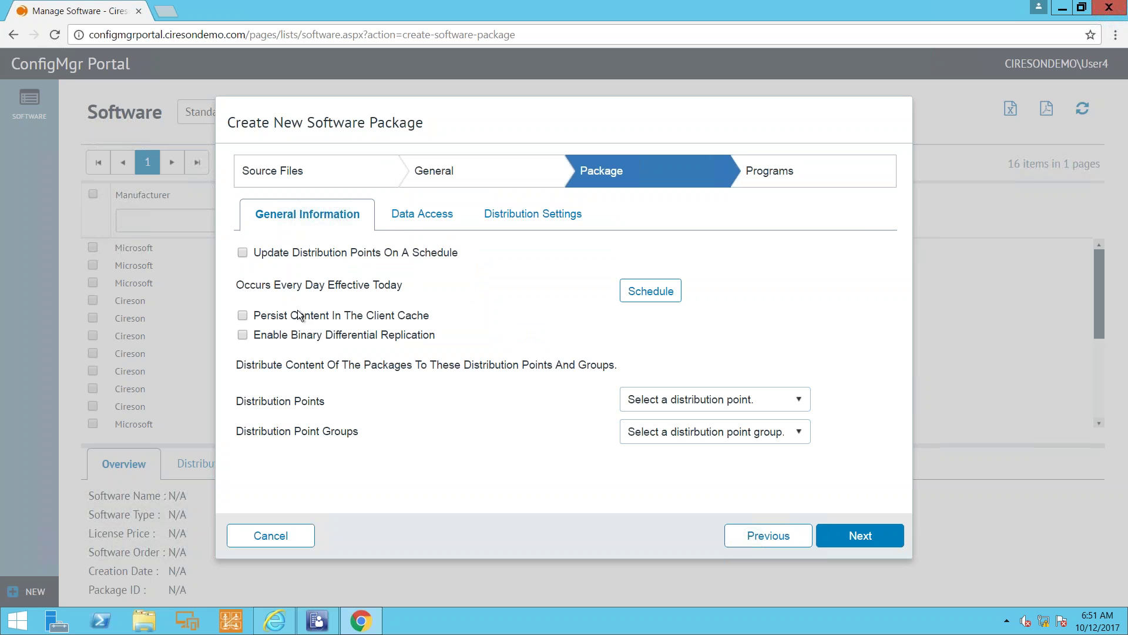
{"action": "left_click", "coordinate": [429, 220]}
{"action": "left_click", "coordinate": [503, 218]}
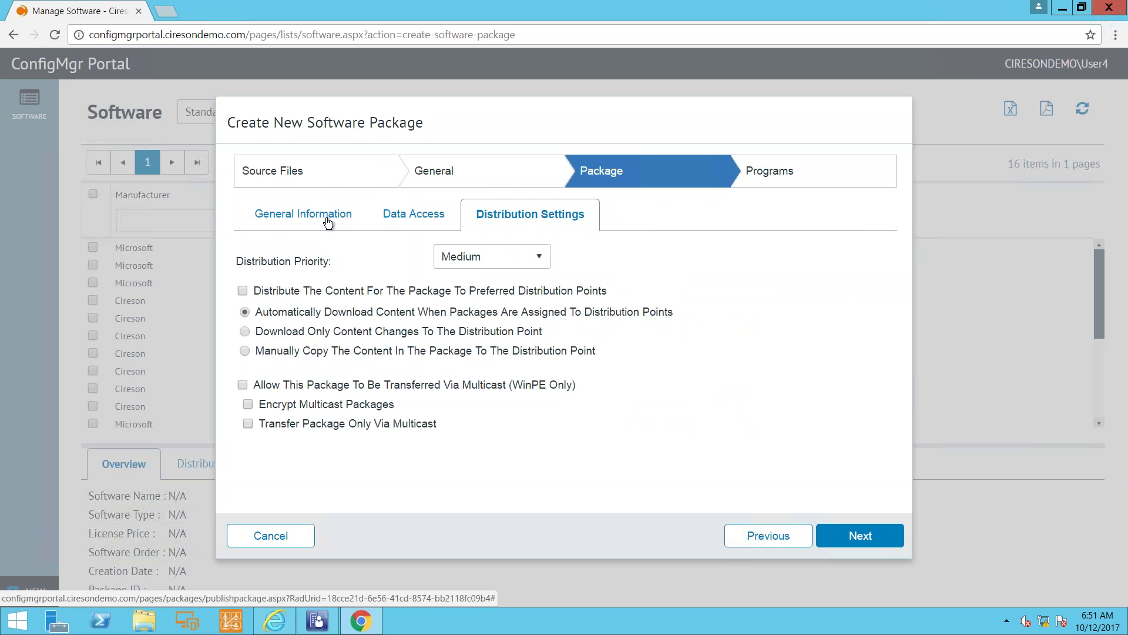
{"action": "left_click", "coordinate": [303, 219]}
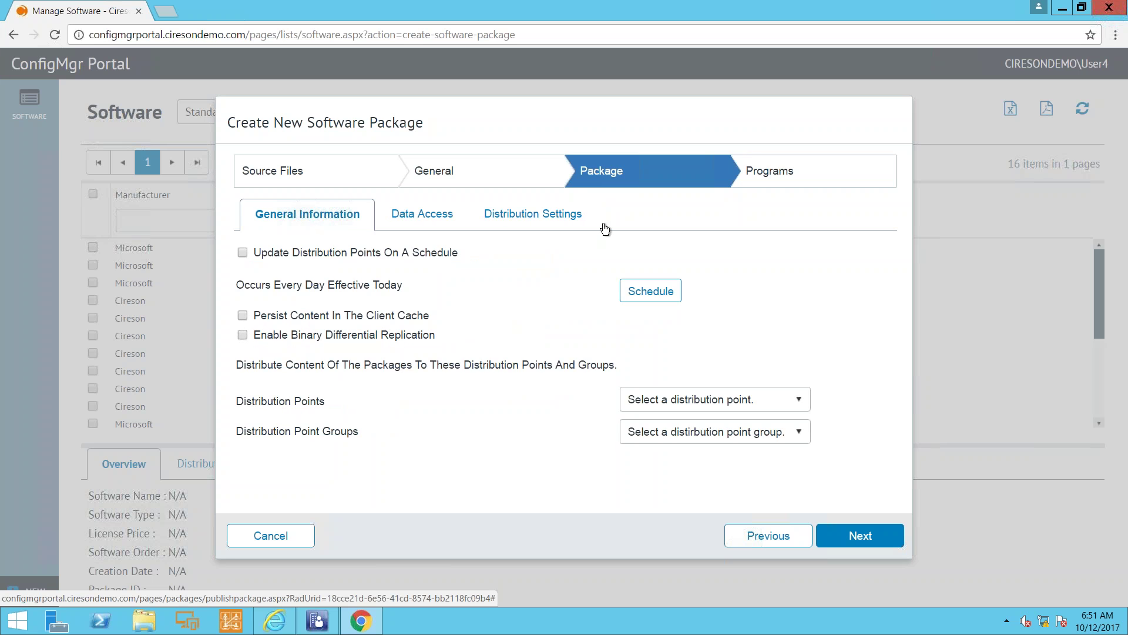
- Load the Workstation Packages template on the General step and continue to Package
{"action": "left_click", "coordinate": [463, 179]}
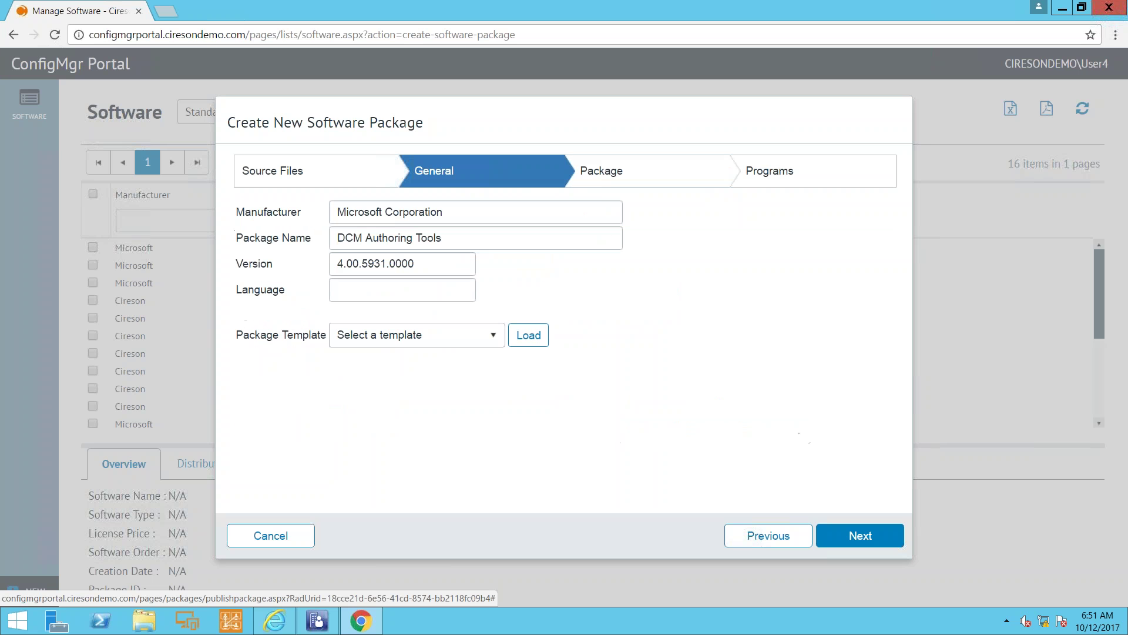
{"action": "left_click", "coordinate": [494, 335]}
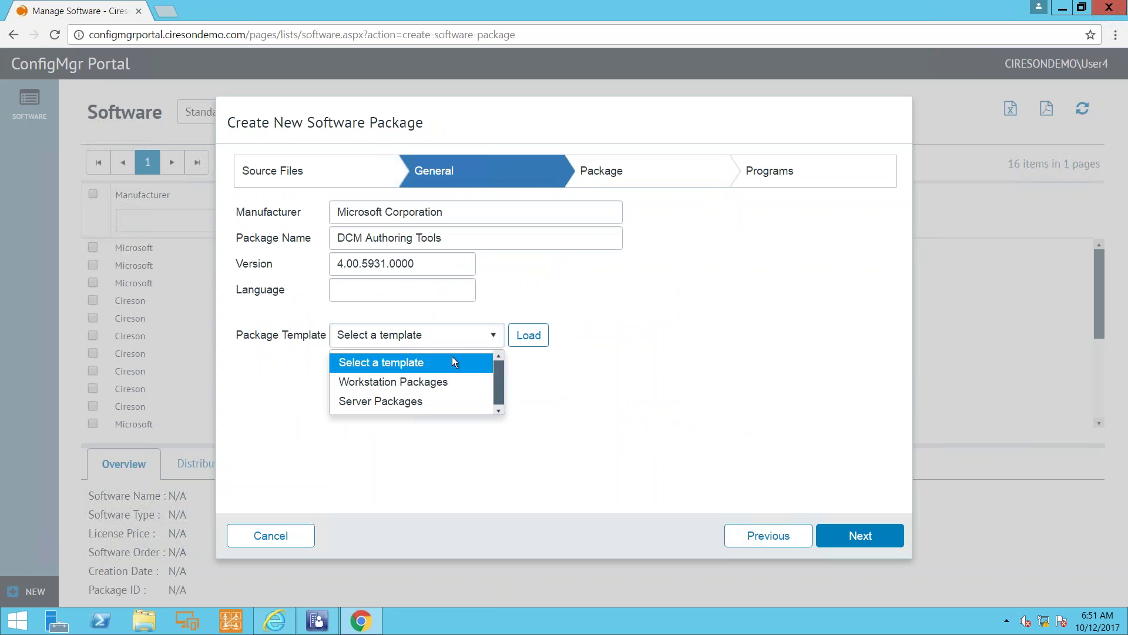
{"action": "left_click", "coordinate": [427, 379]}
{"action": "left_click", "coordinate": [536, 339]}
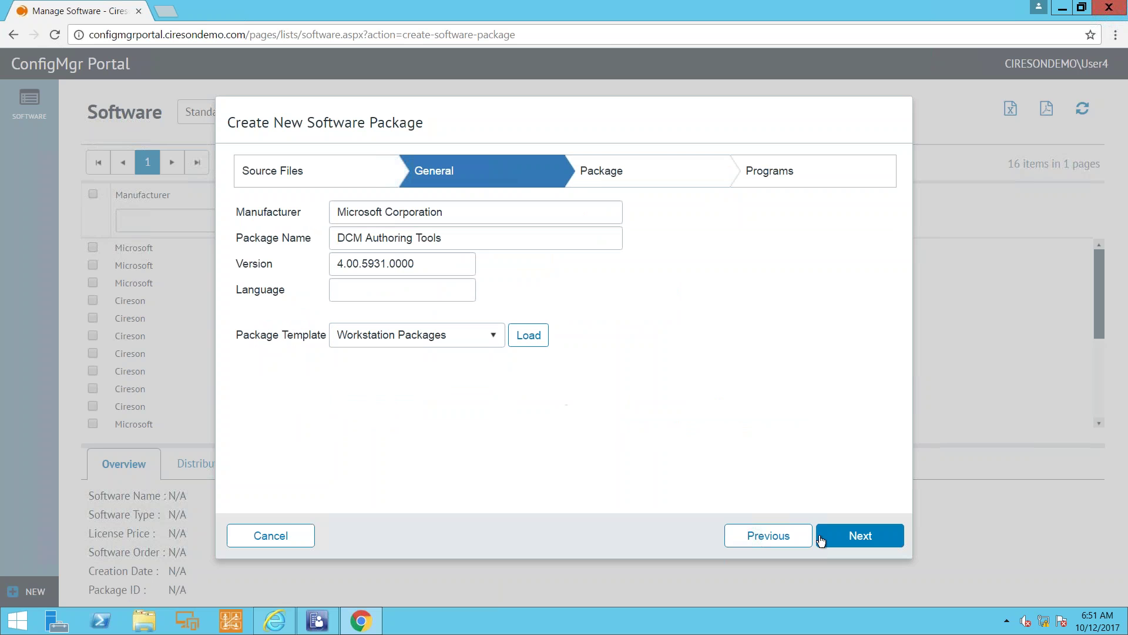
{"action": "left_click", "coordinate": [860, 535]}
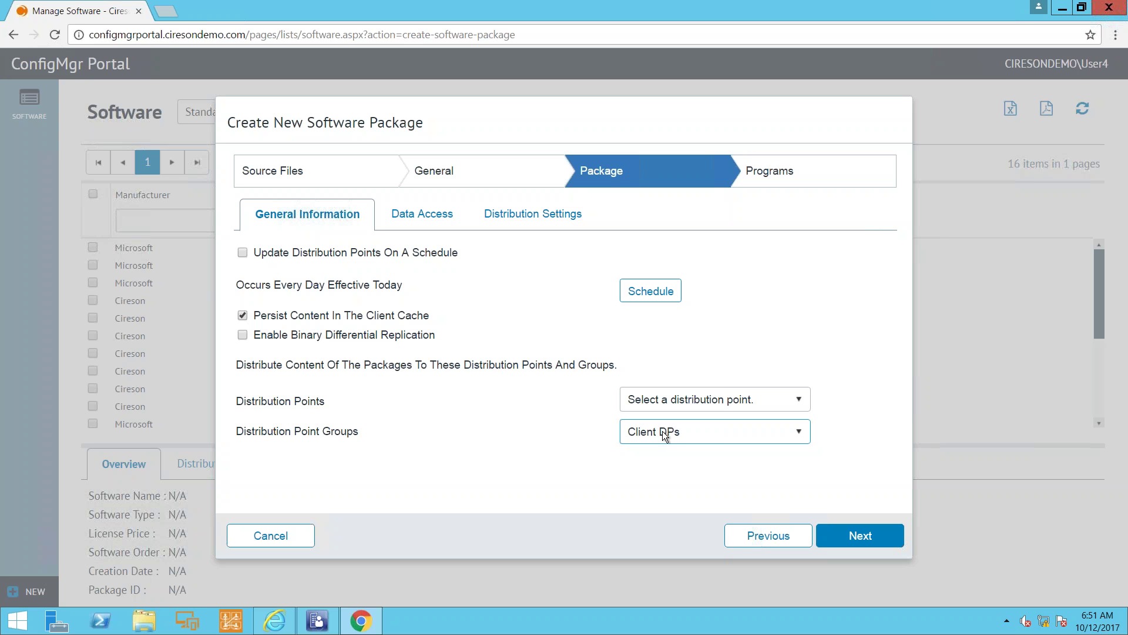
- Keep Client DPs as distribution group, review Data Access and Distribution tabs, and continue to Programs
{"action": "left_click", "coordinate": [798, 433]}
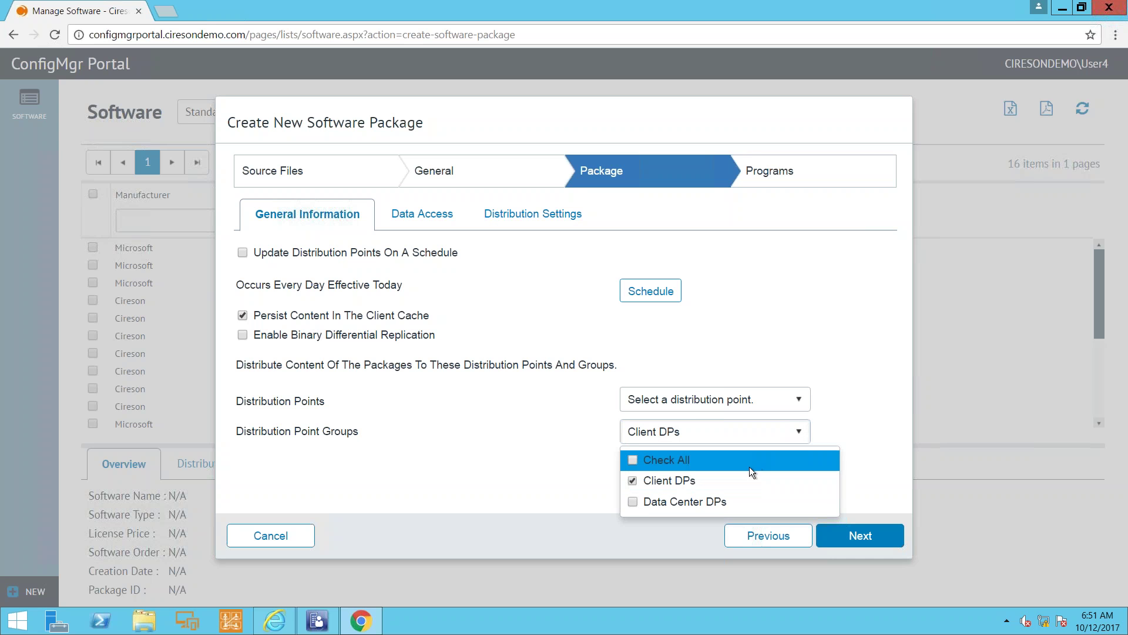
{"action": "left_click", "coordinate": [801, 433]}
{"action": "left_click", "coordinate": [427, 215]}
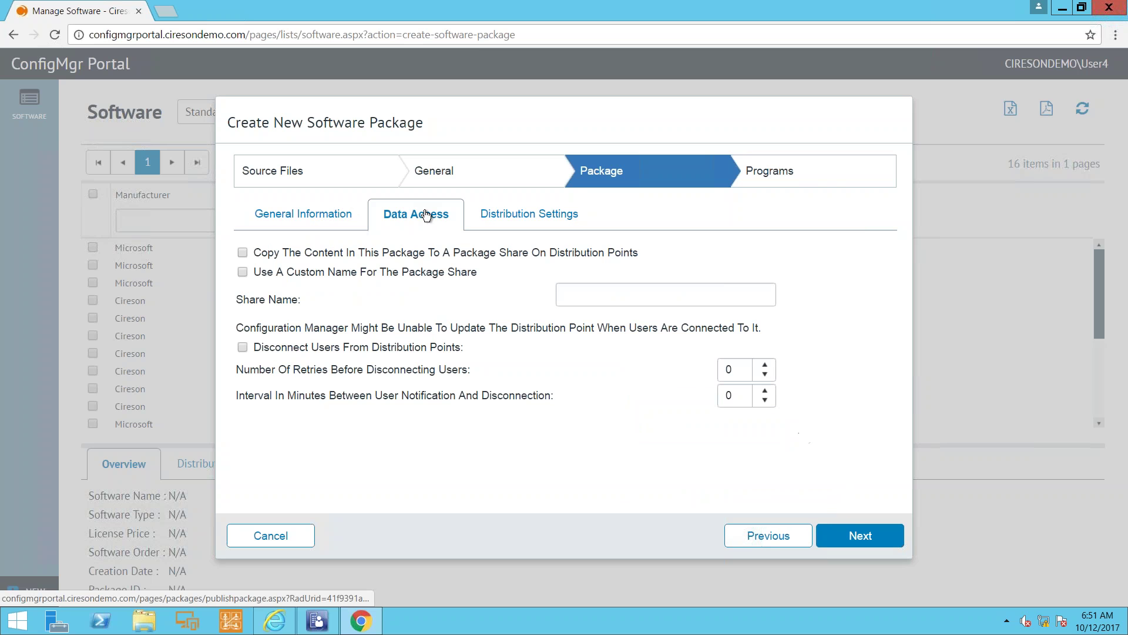
{"action": "left_click", "coordinate": [483, 219]}
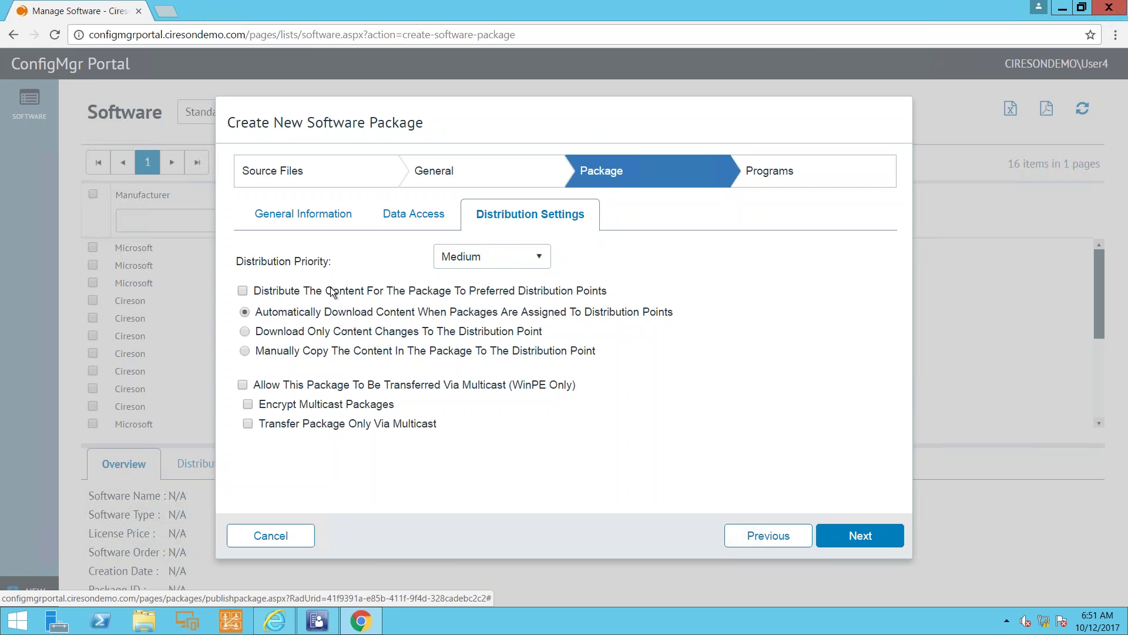
{"action": "left_click", "coordinate": [312, 218]}
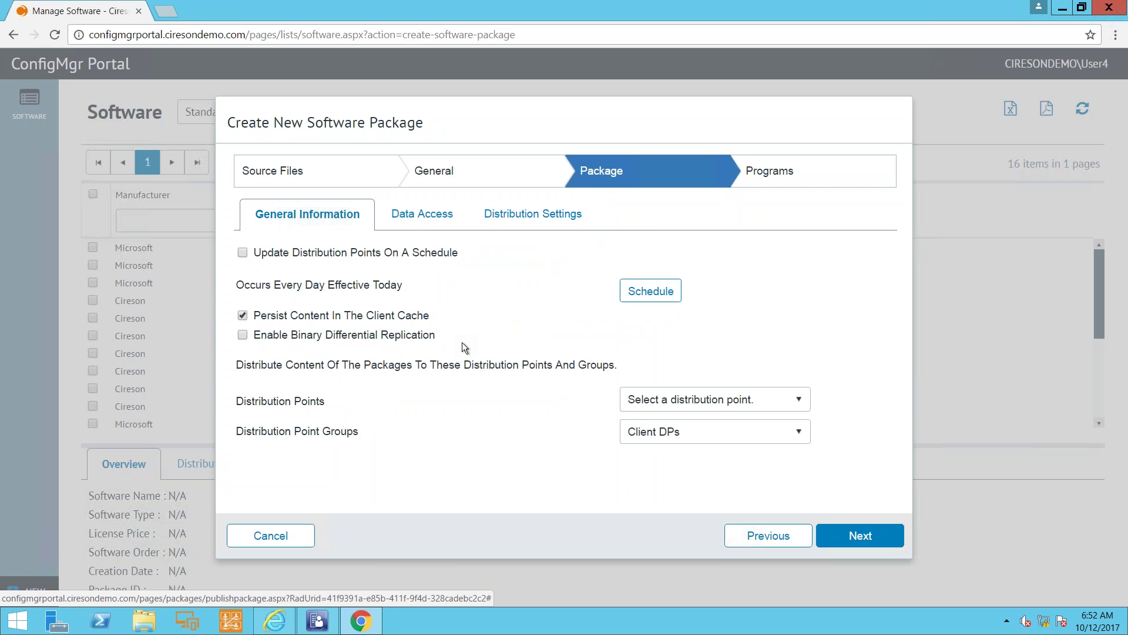
{"action": "left_click", "coordinate": [759, 187]}
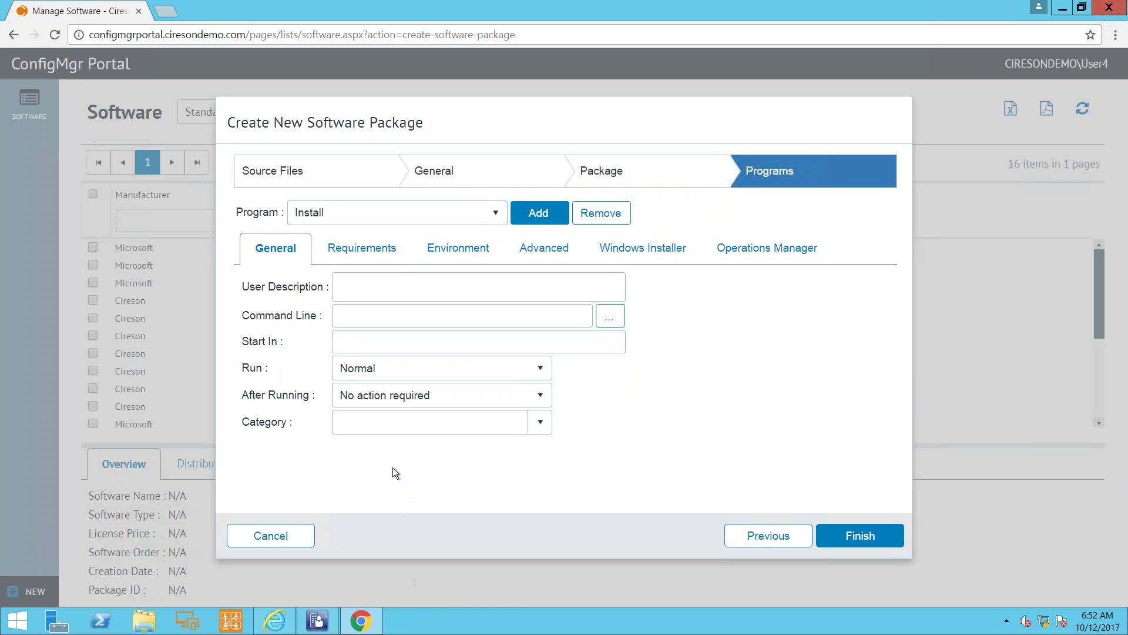
- Set the Install program's command line to msiexec.exe /i DcmTools.msi /qn /l*v and view its requirements
{"action": "left_click", "coordinate": [497, 215]}
{"action": "left_click", "coordinate": [498, 217]}
{"action": "left_click", "coordinate": [607, 319]}
{"action": "left_click", "coordinate": [545, 312]}
{"action": "left_click", "coordinate": [515, 461]}
{"action": "left_click", "coordinate": [608, 316]}
{"action": "left_click", "coordinate": [535, 310]}
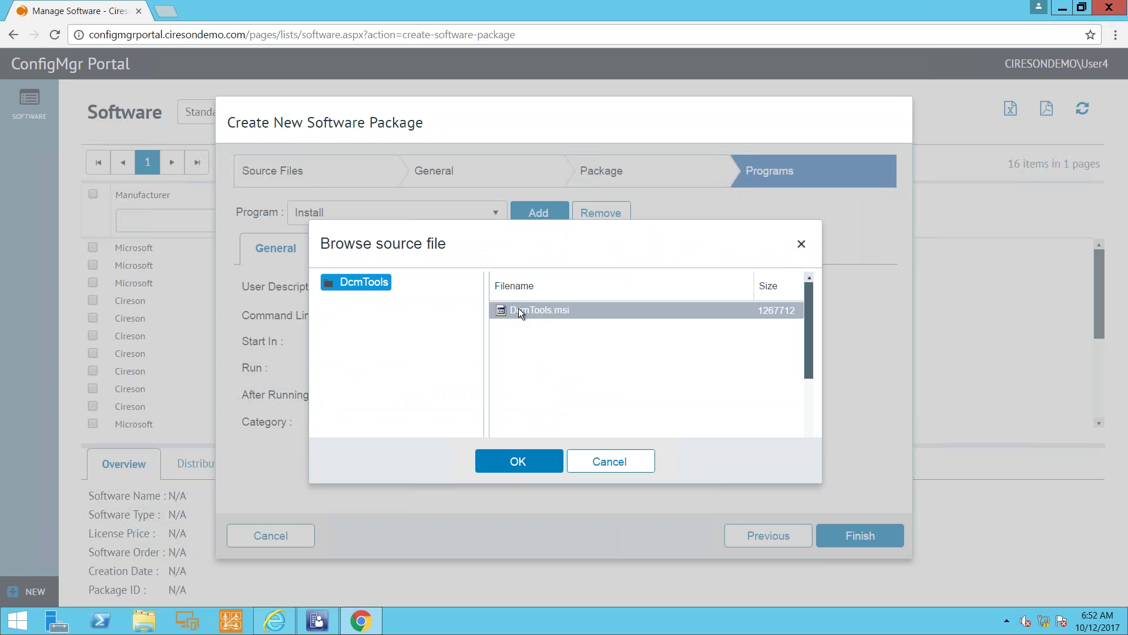
{"action": "left_click", "coordinate": [513, 449]}
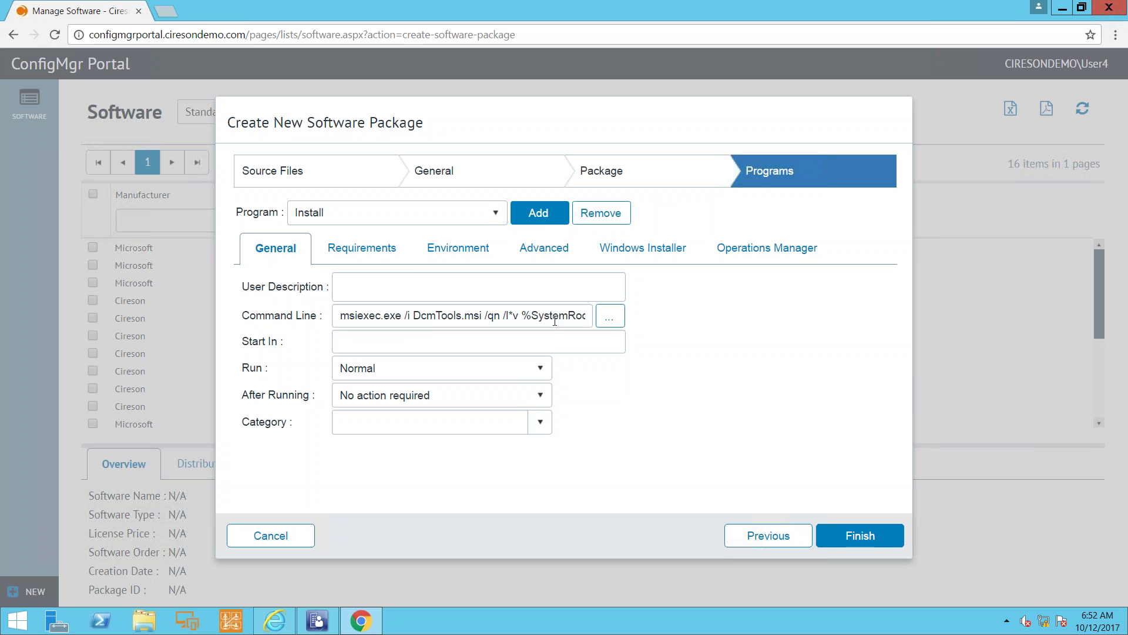
{"action": "left_click", "coordinate": [381, 249]}
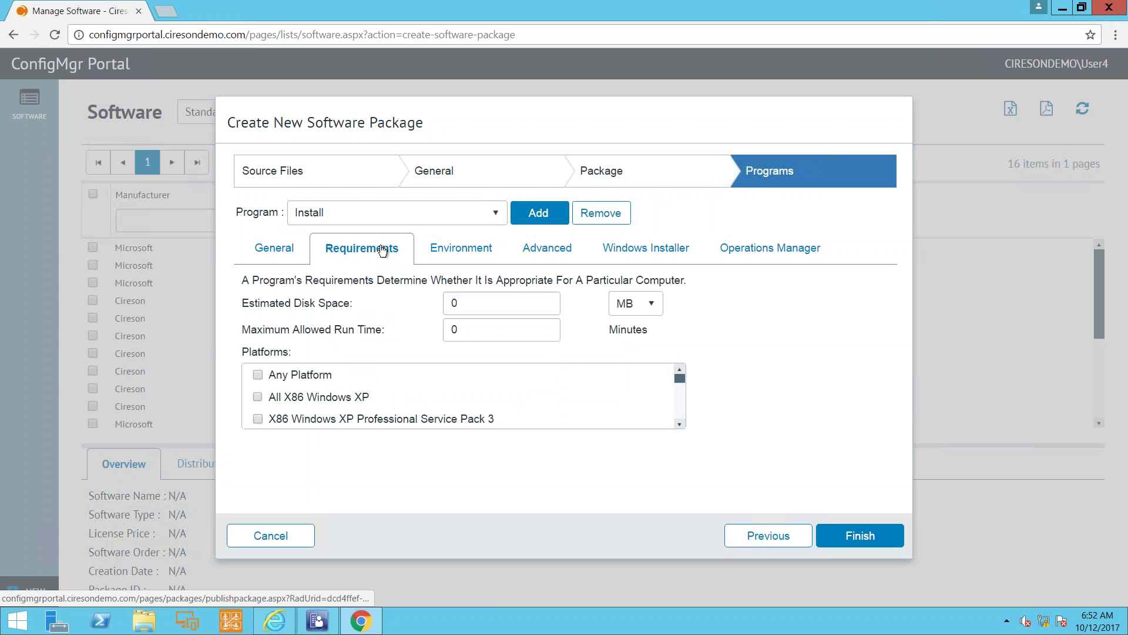
- Scroll through the Install program's supported platforms list
{"action": "left_click", "coordinate": [270, 371]}
{"action": "left_click", "coordinate": [589, 398]}
{"action": "left_click_drag", "start_coordinate": [679, 379], "coordinate": [683, 410]}
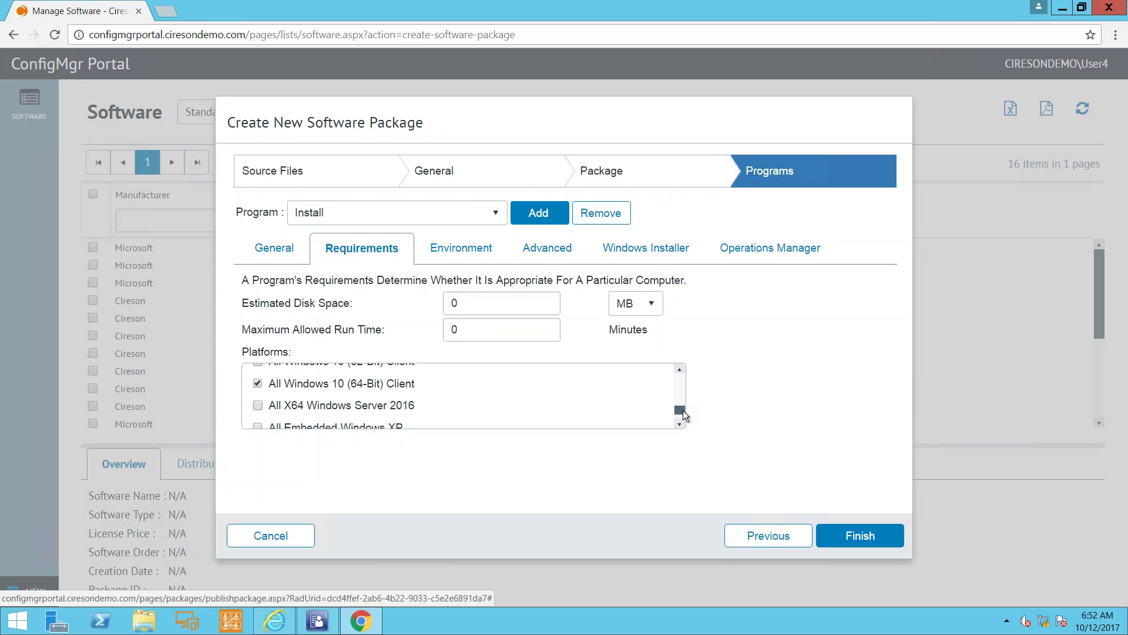
{"action": "left_click", "coordinate": [680, 369]}
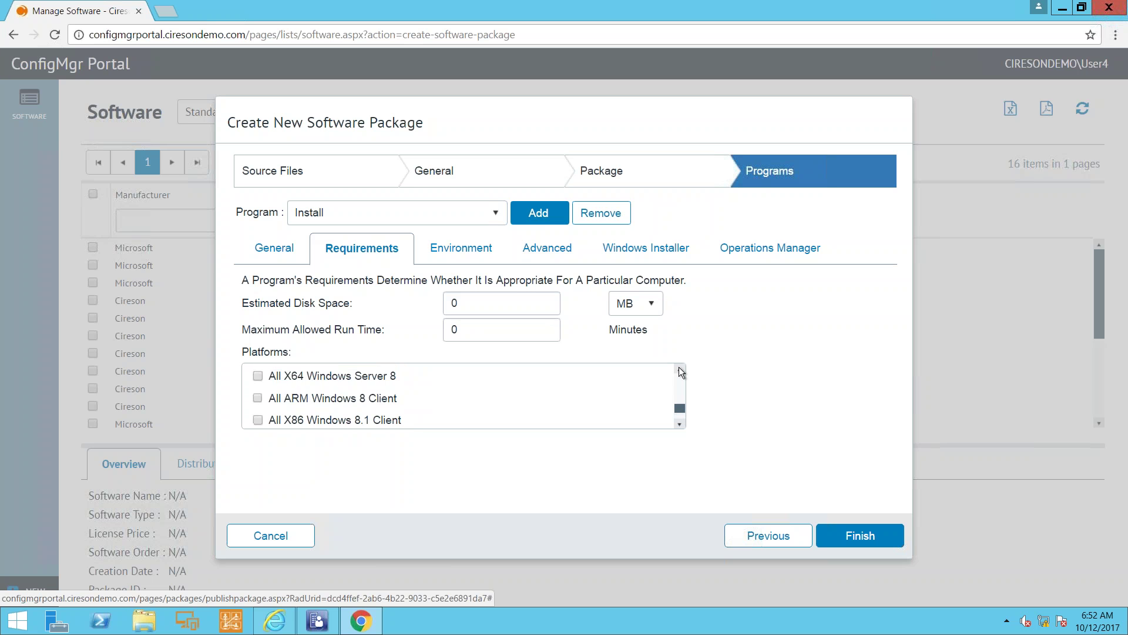
{"action": "left_click", "coordinate": [679, 367]}
{"action": "left_click", "coordinate": [678, 367]}
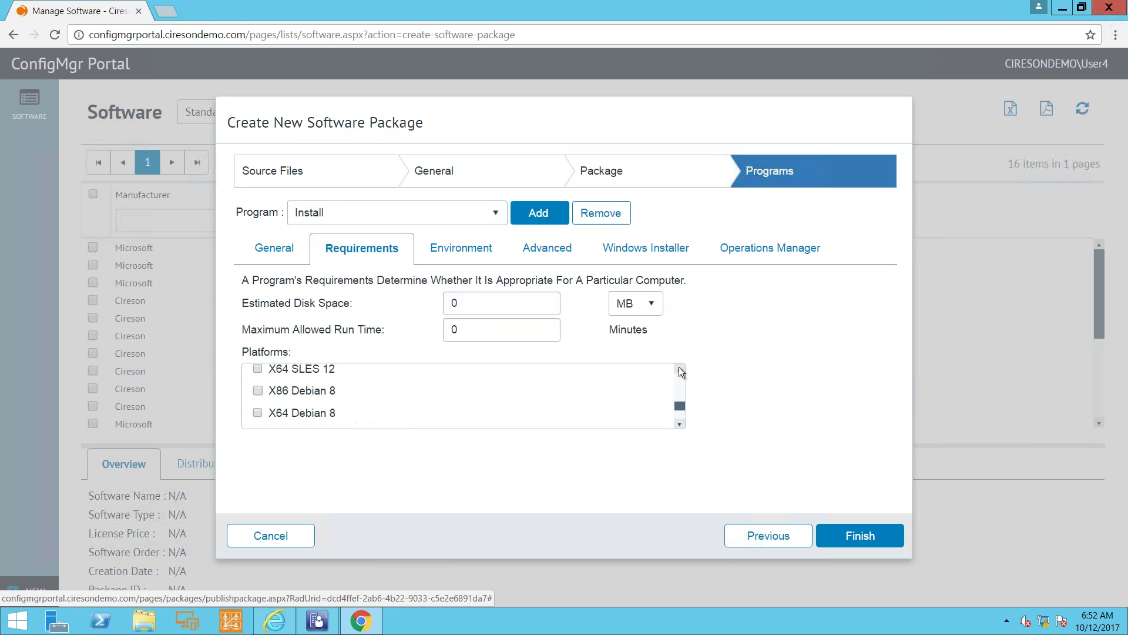
{"action": "left_click", "coordinate": [680, 423]}
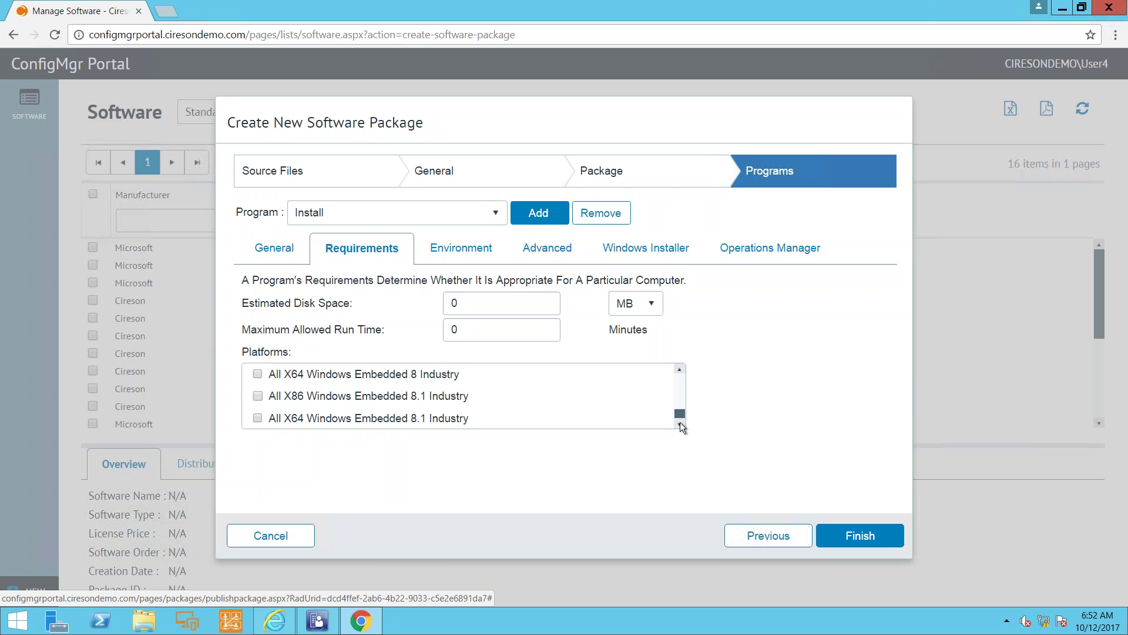
- Check the run environment settings, then return to General and list the Install and Uninstall programs
{"action": "left_click", "coordinate": [451, 256]}
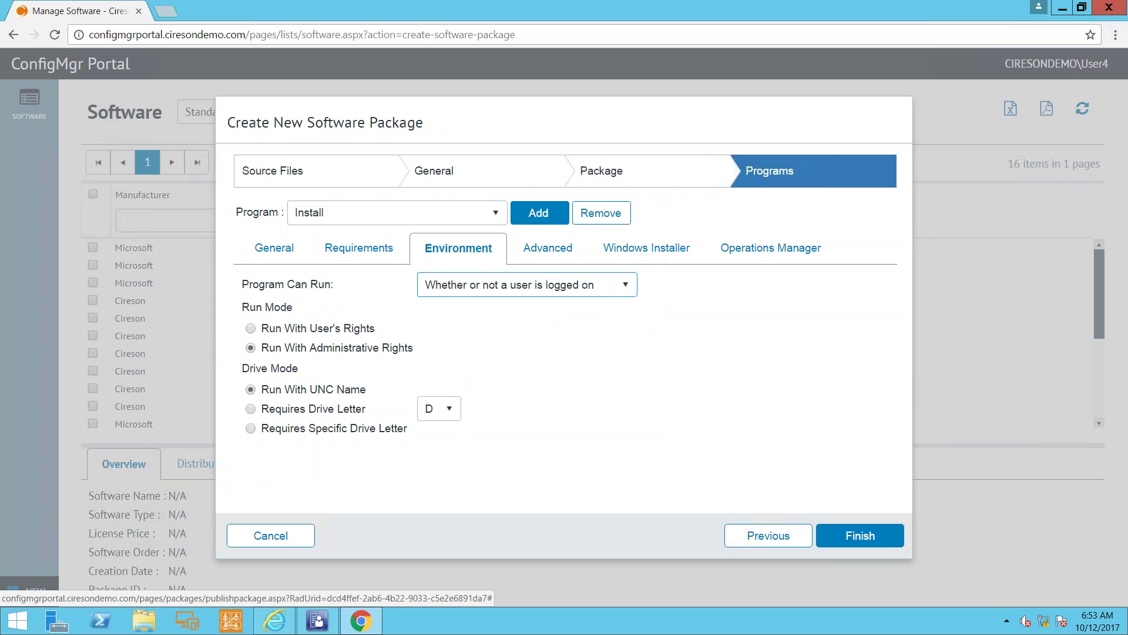
{"action": "left_click", "coordinate": [281, 246]}
{"action": "left_click", "coordinate": [496, 215]}
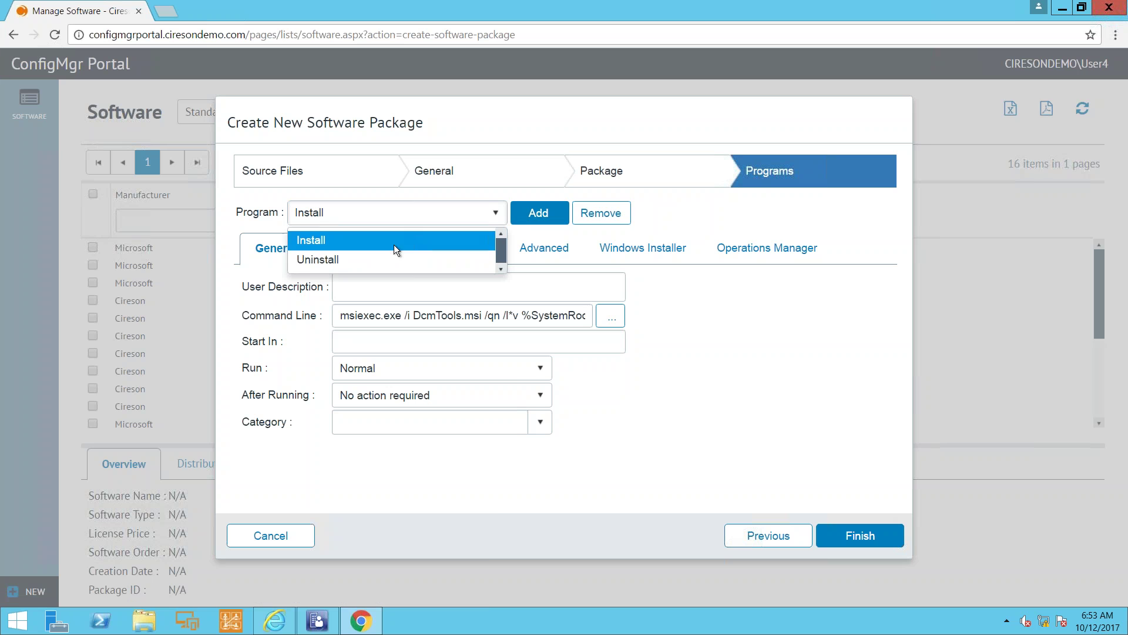
- Fill the Uninstall program's msiexec.exe /x command line from DcmTools.msi, then reopen General's template list
{"action": "left_click", "coordinate": [382, 258]}
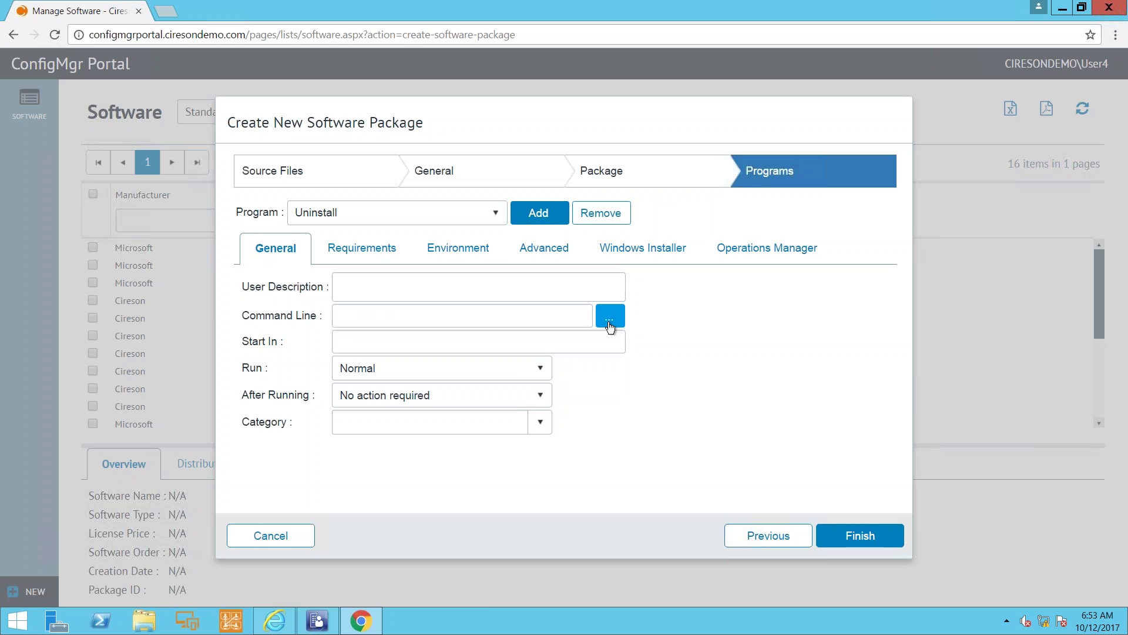
{"action": "left_click", "coordinate": [609, 317]}
{"action": "left_click", "coordinate": [548, 311]}
{"action": "left_click", "coordinate": [506, 464]}
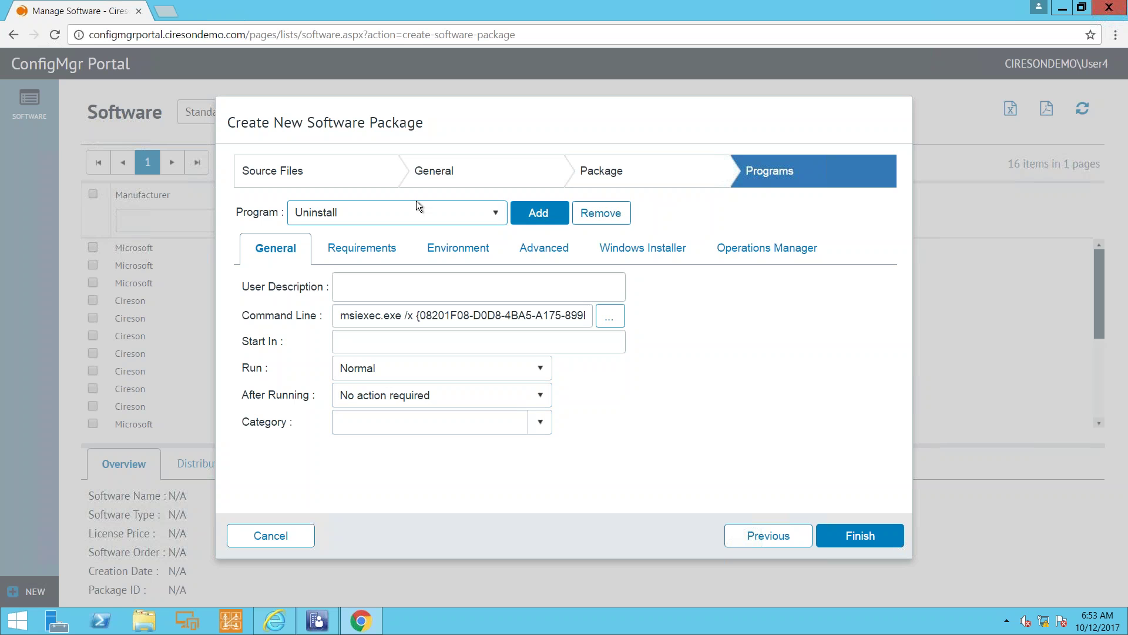
{"action": "left_click", "coordinate": [438, 178]}
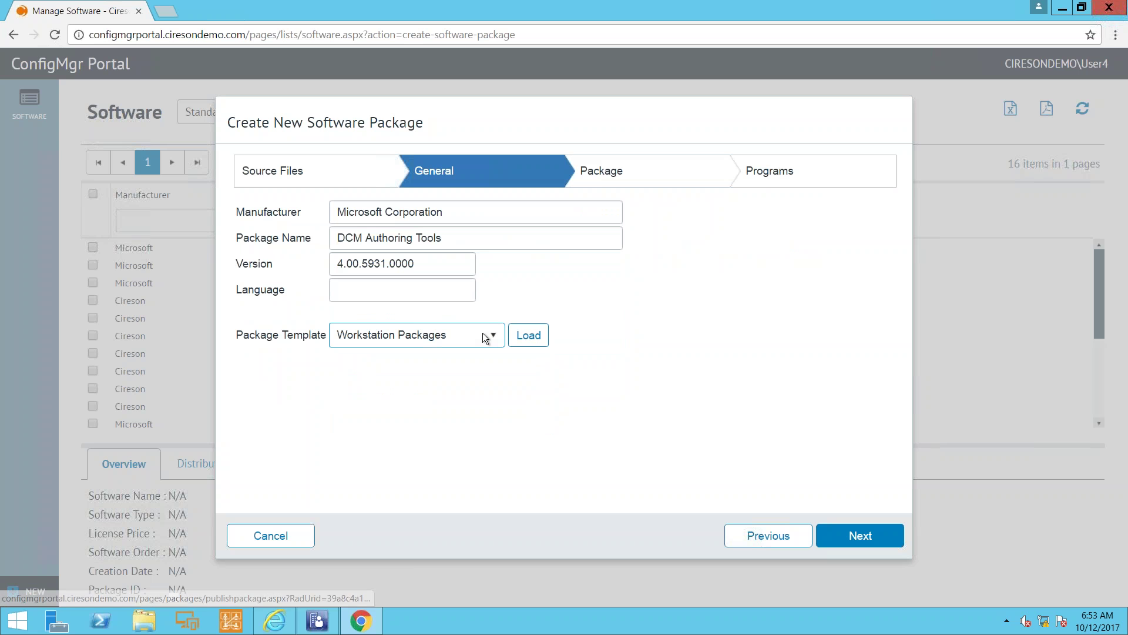
{"action": "left_click", "coordinate": [488, 341]}
- Load the Server Packages template and move on to the Package step
{"action": "left_click", "coordinate": [410, 395]}
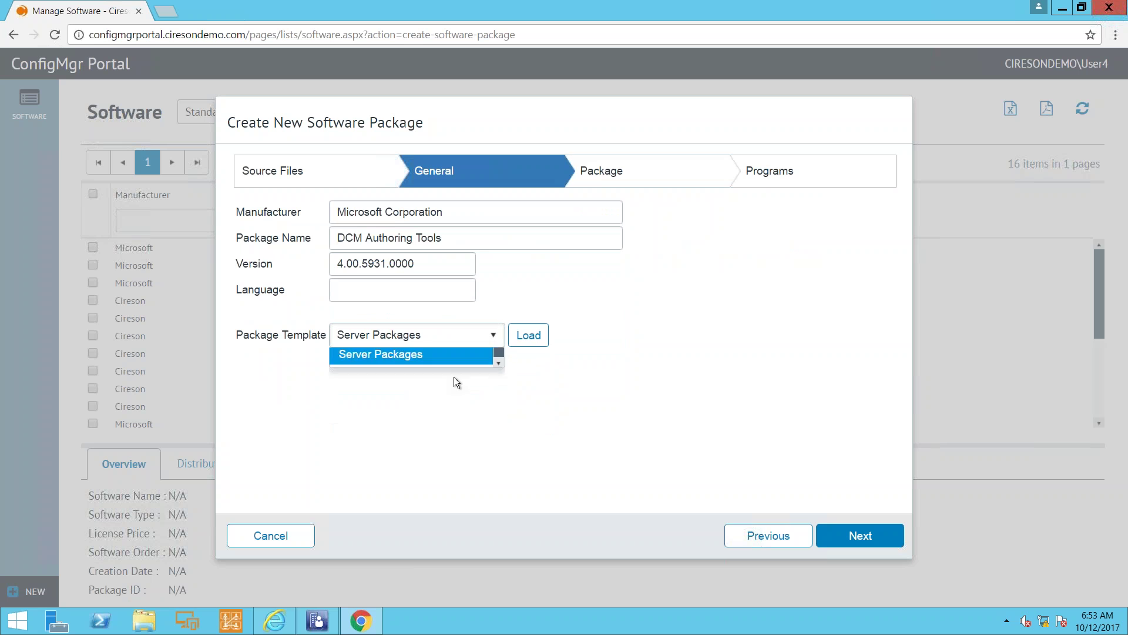
{"action": "left_click", "coordinate": [517, 338]}
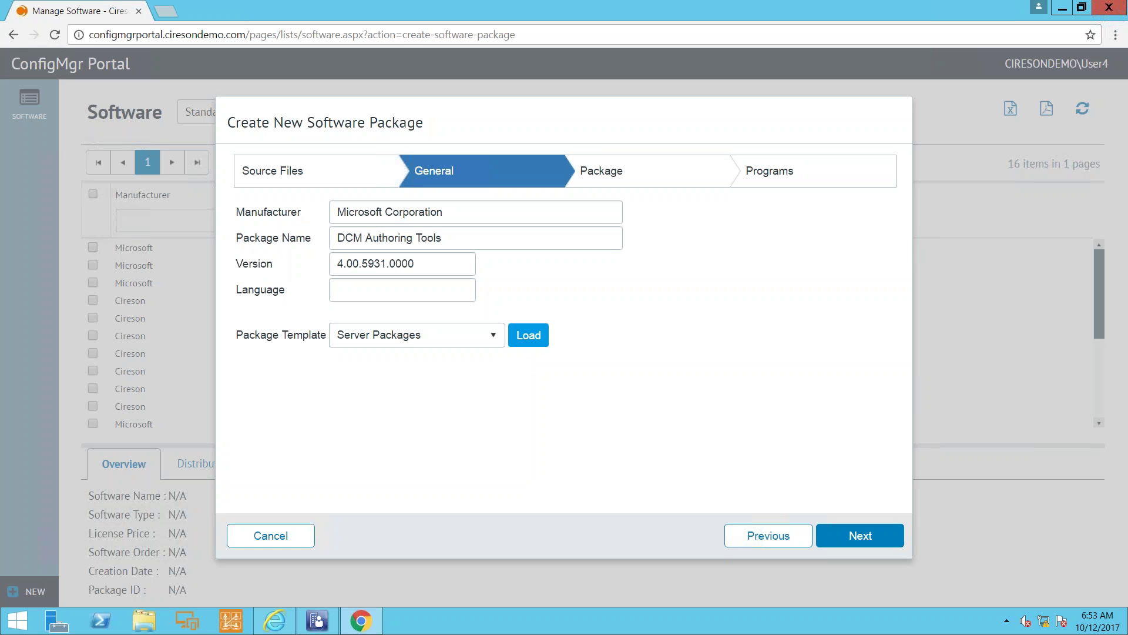
{"action": "left_click", "coordinate": [606, 173]}
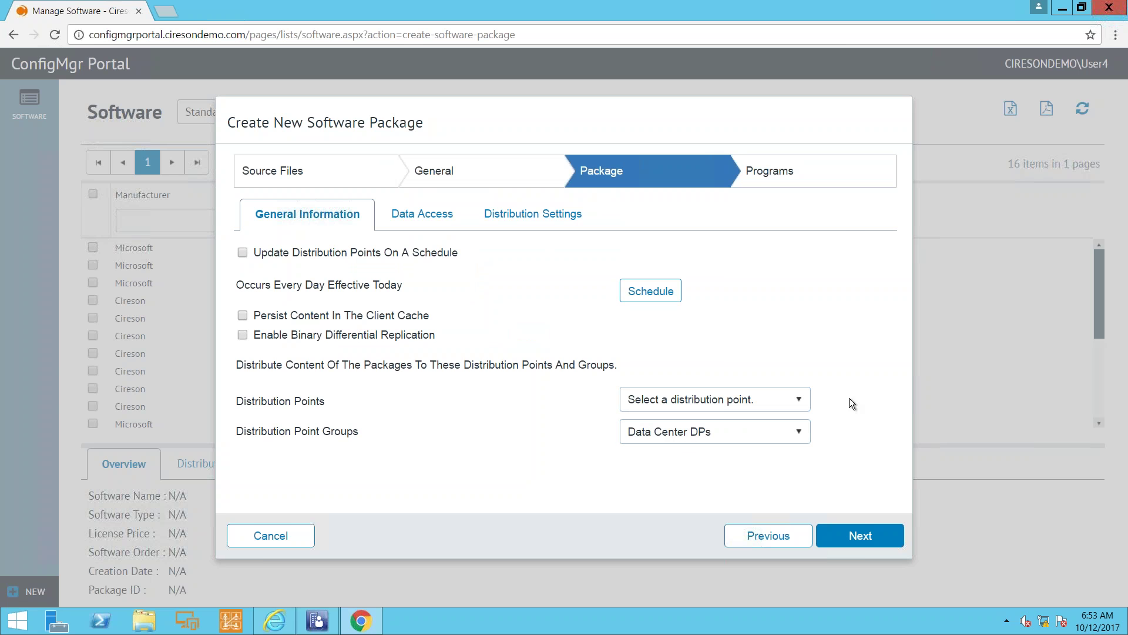
- Advance to Programs, select the Install program, and finish creating the package
{"action": "left_click", "coordinate": [862, 534]}
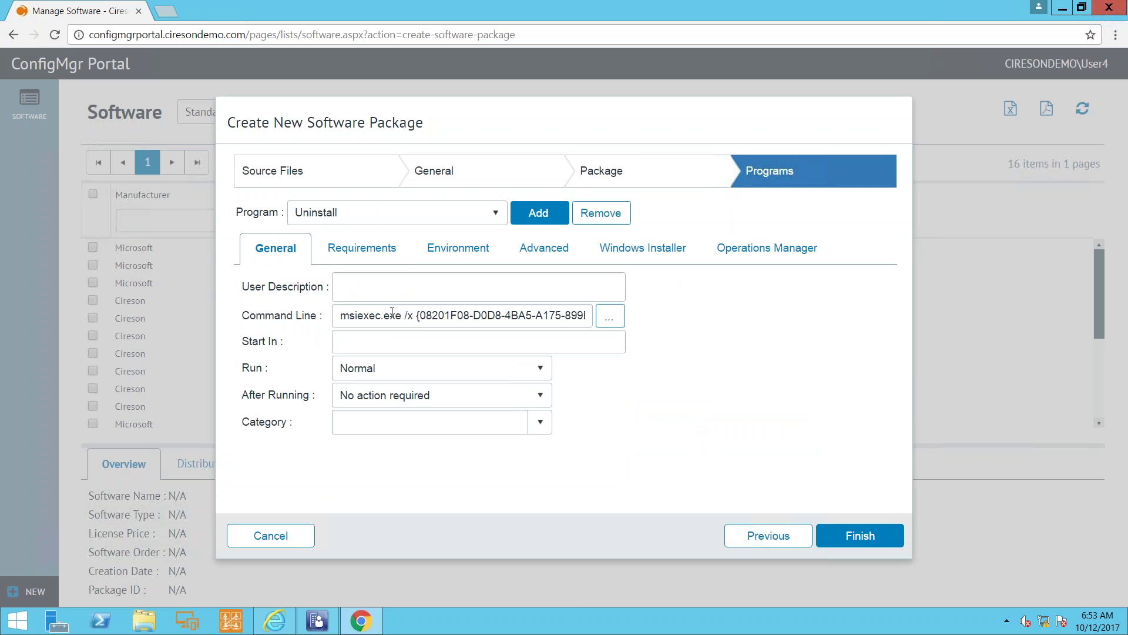
{"action": "left_click", "coordinate": [496, 214]}
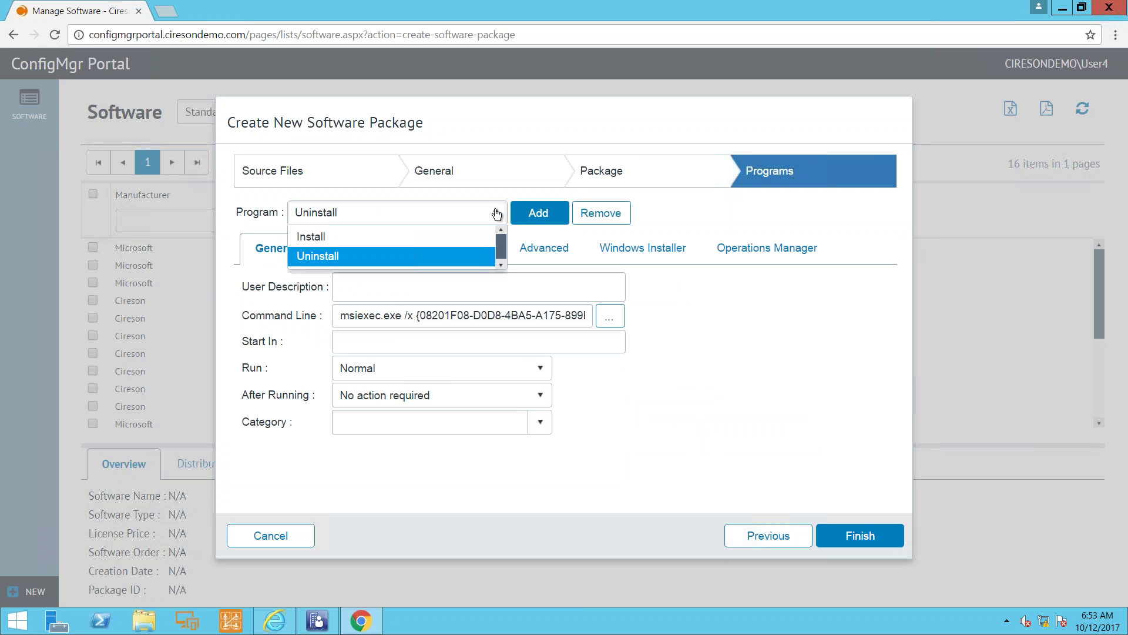
{"action": "left_click", "coordinate": [449, 234]}
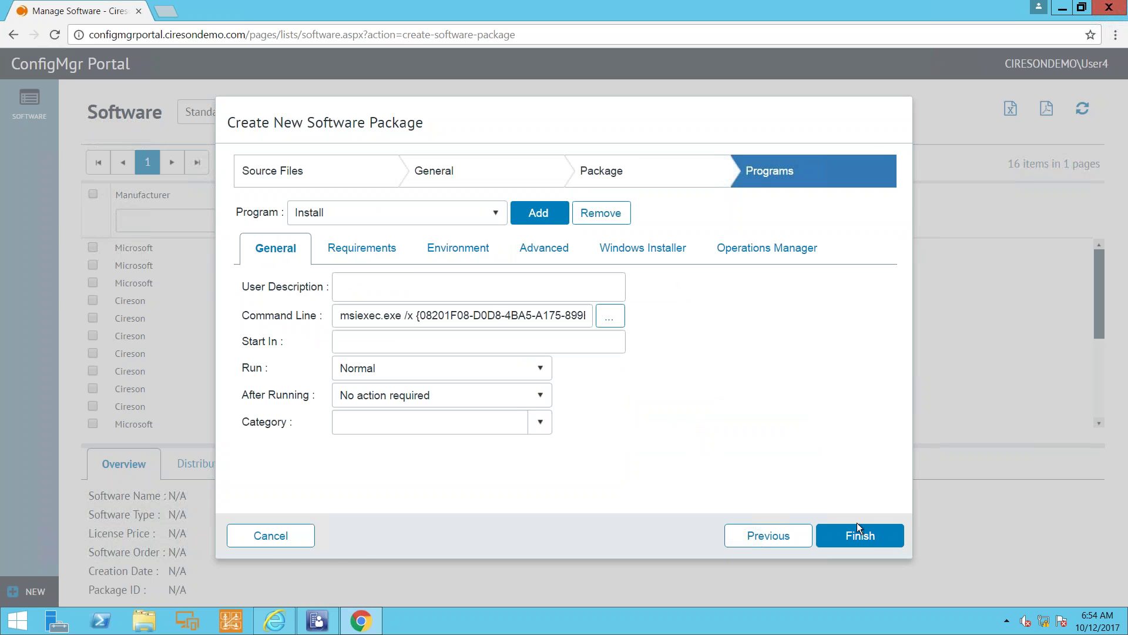
{"action": "left_click", "coordinate": [863, 536]}
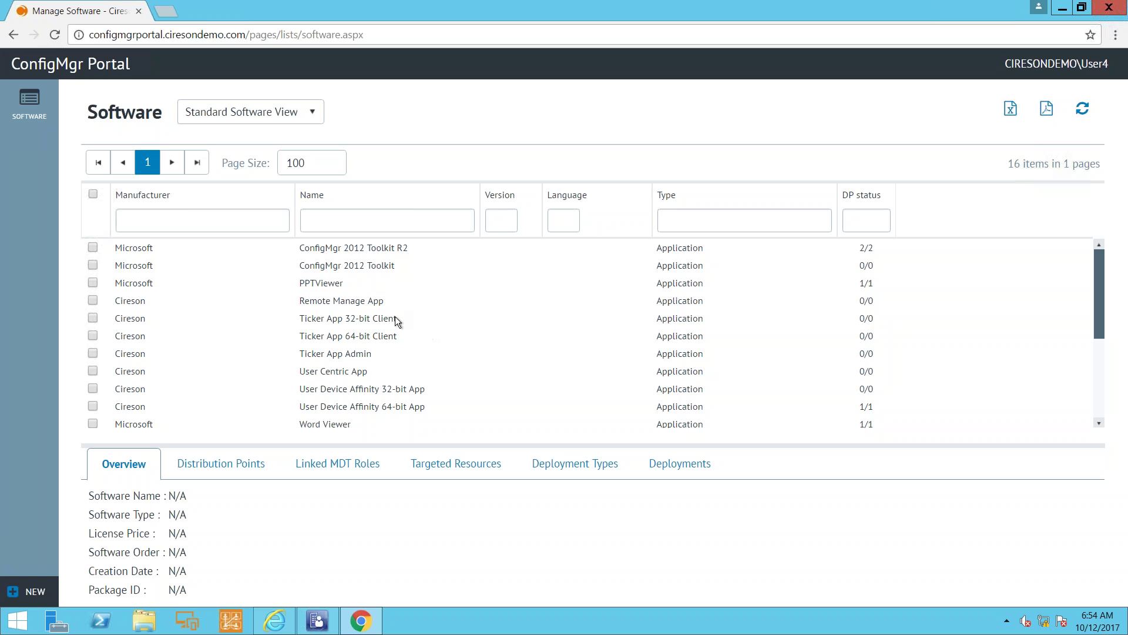
- Refresh the Software list and select the new DCM Authoring Tools package
{"action": "scroll", "coordinate": [396, 321], "scroll_direction": "down", "scroll_amount": 3}
{"action": "left_click", "coordinate": [1082, 109]}
{"action": "scroll", "coordinate": [508, 301], "scroll_direction": "down", "scroll_amount": 4}
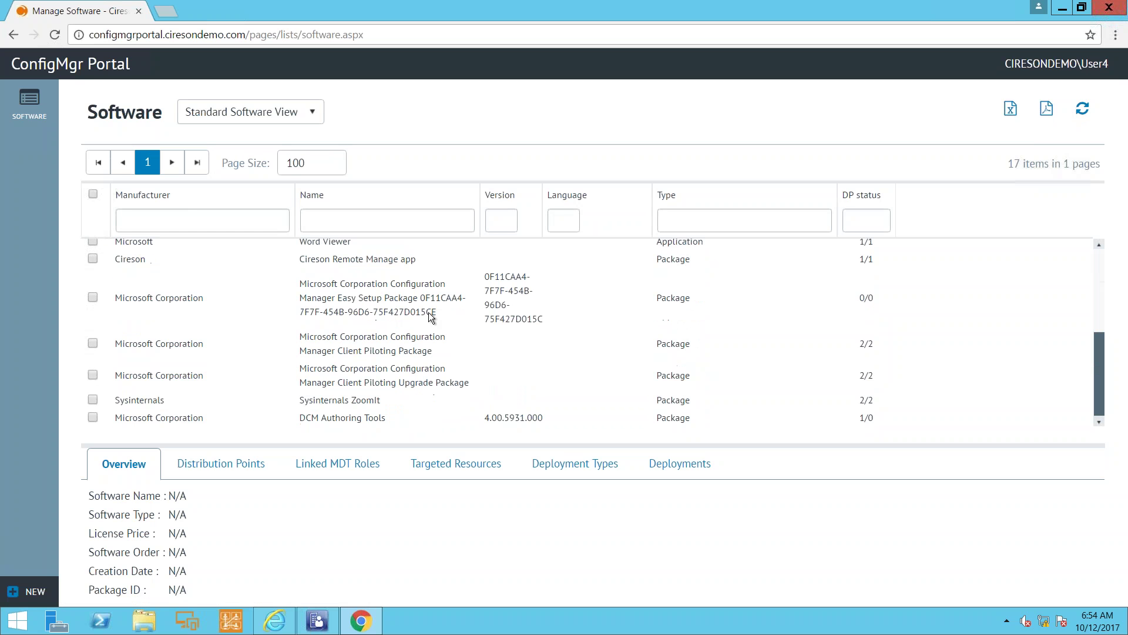
{"action": "left_click", "coordinate": [200, 417]}
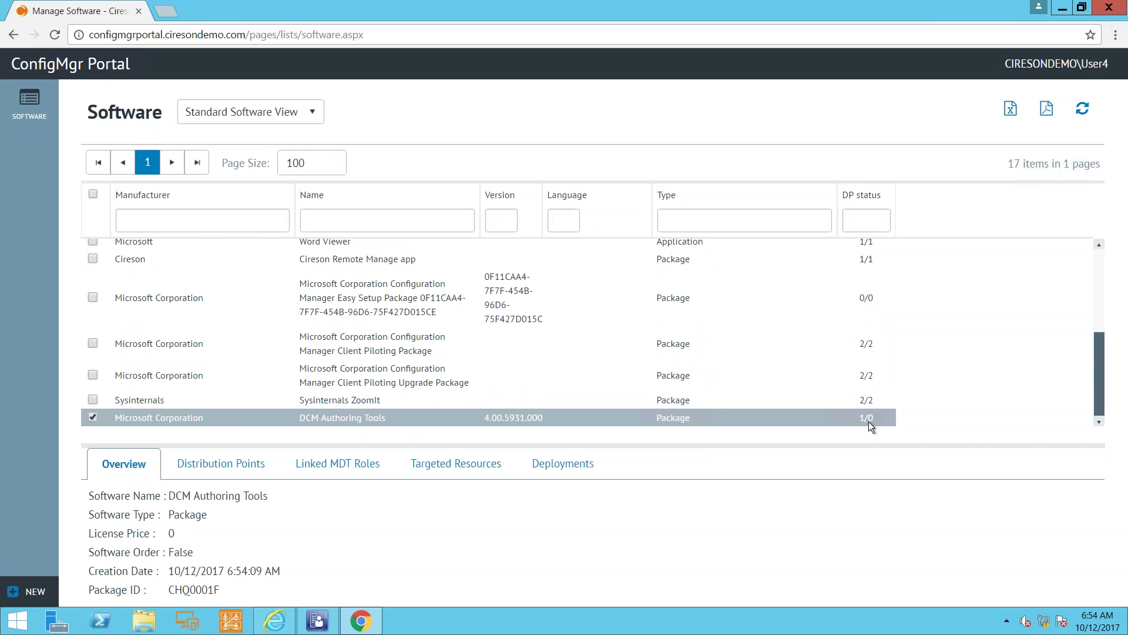
- Refresh again to confirm DP status 1/0, then bring the Configuration Manager console forward
{"action": "mouse_move", "coordinate": [590, 283]}
{"action": "left_mouse_down"}
{"action": "mouse_move", "coordinate": [595, 330]}
{"action": "mouse_move", "coordinate": [630, 339]}
{"action": "left_mouse_up"}
{"action": "left_click", "coordinate": [1082, 108]}
{"action": "scroll", "coordinate": [857, 323], "scroll_direction": "down", "scroll_amount": 3}
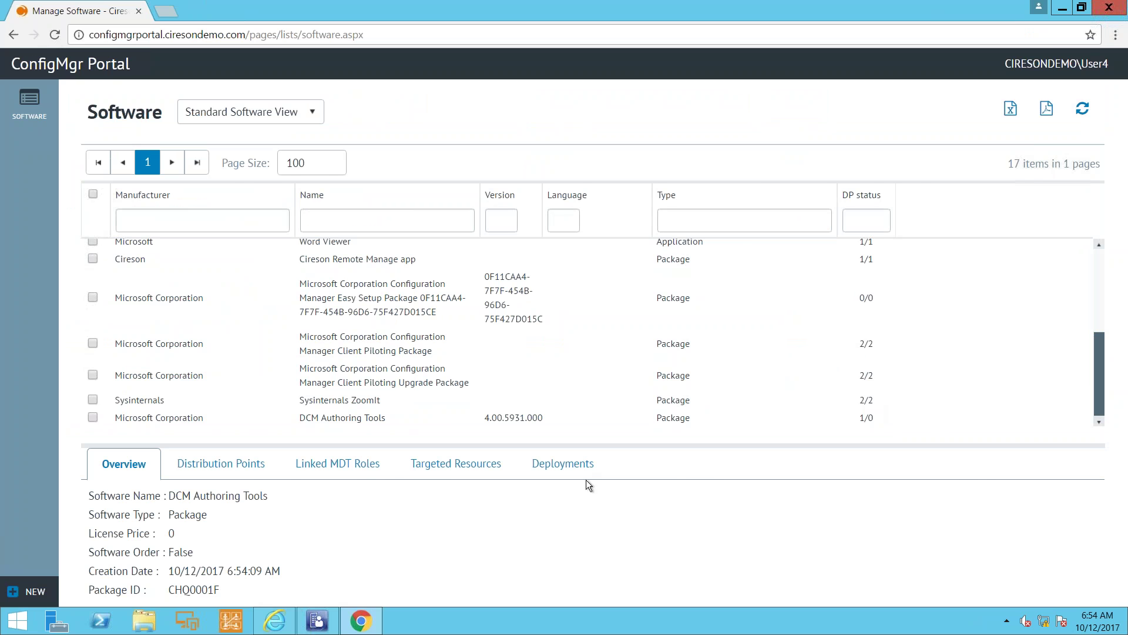
{"action": "left_click", "coordinate": [318, 619]}
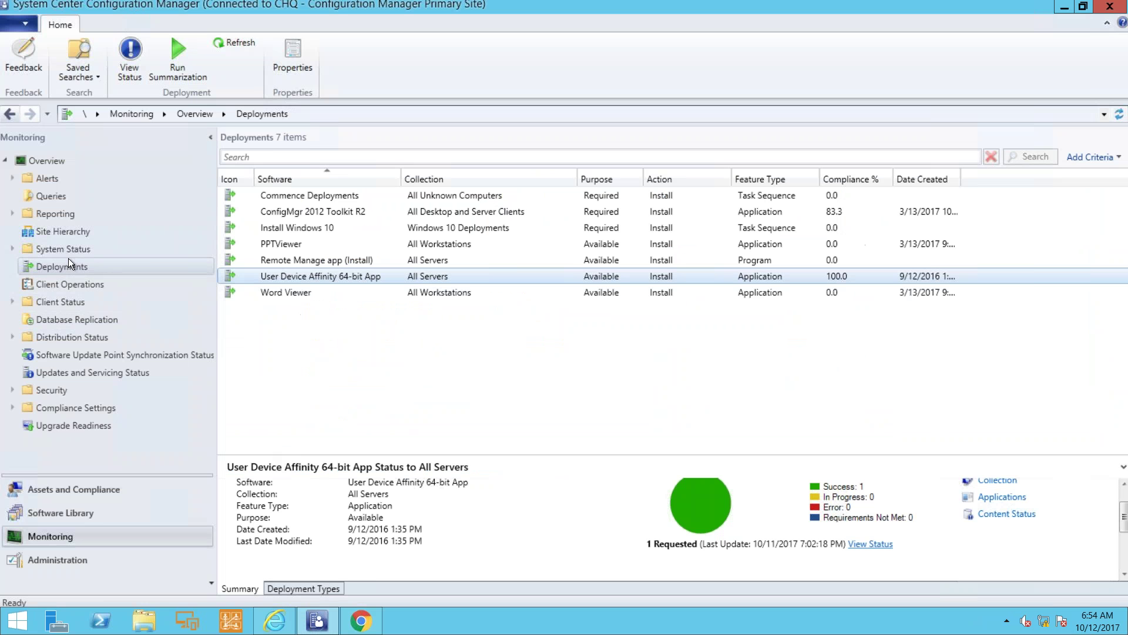
- Find DCM Authoring Tools under Software Library > Packages > CMP, then minimise the console
{"action": "left_click", "coordinate": [69, 511]}
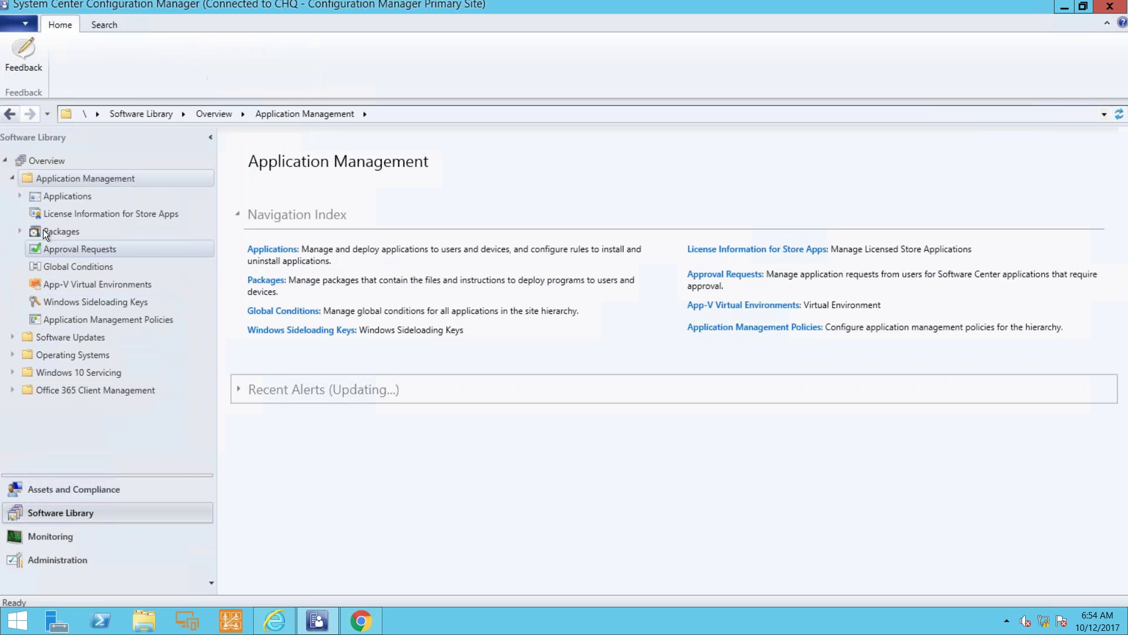
{"action": "left_click", "coordinate": [19, 231]}
{"action": "left_click", "coordinate": [57, 251]}
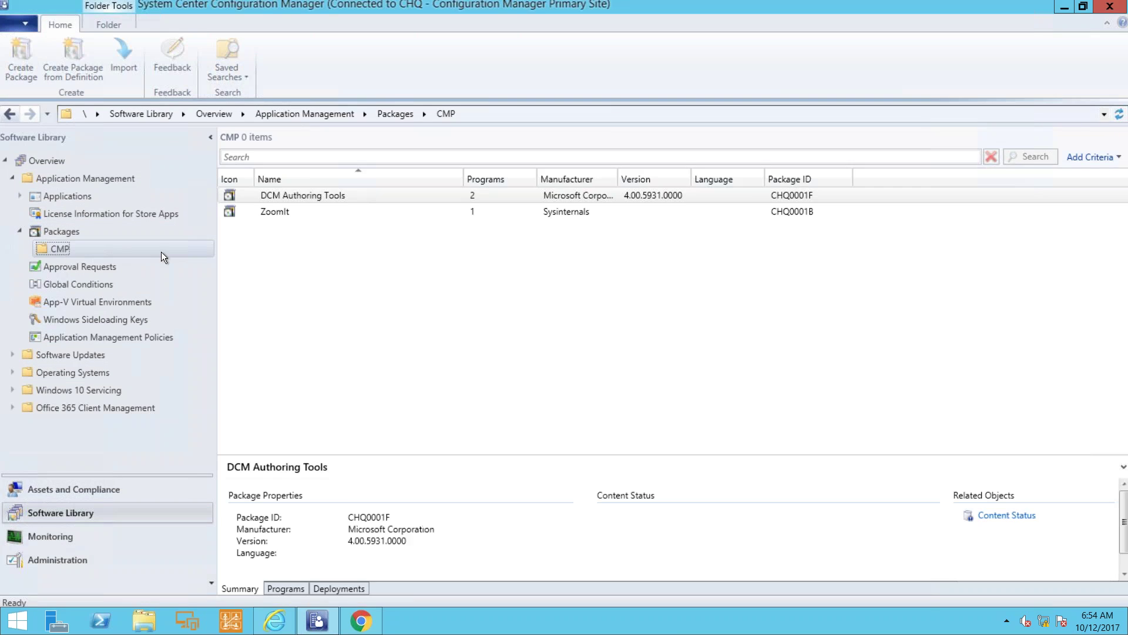
{"action": "left_click", "coordinate": [304, 198]}
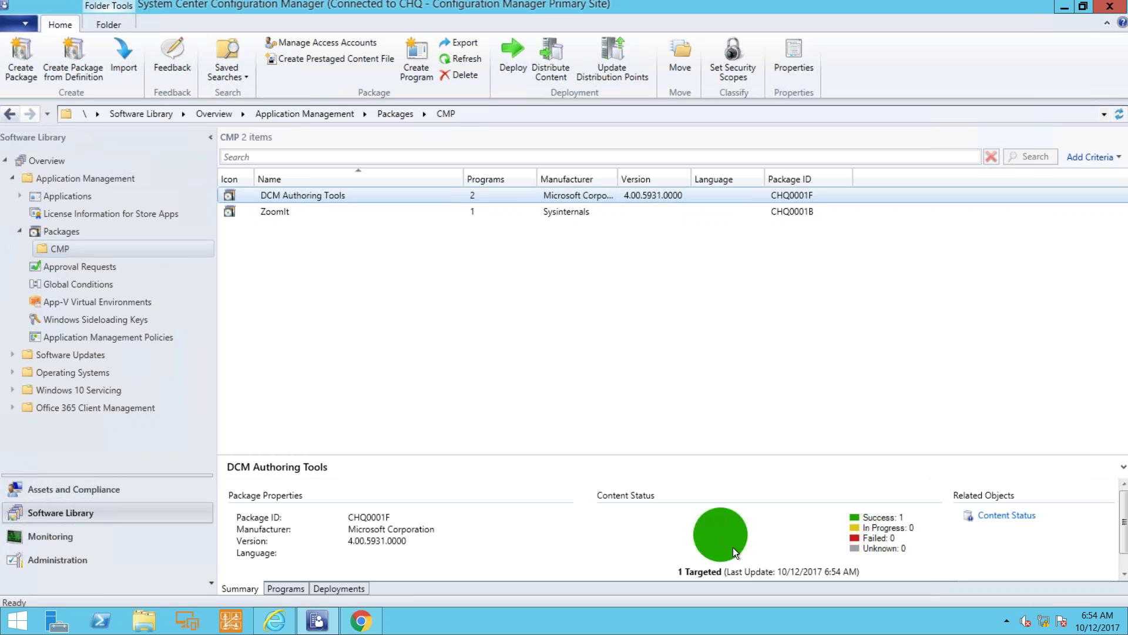
{"action": "left_click", "coordinate": [1065, 11]}
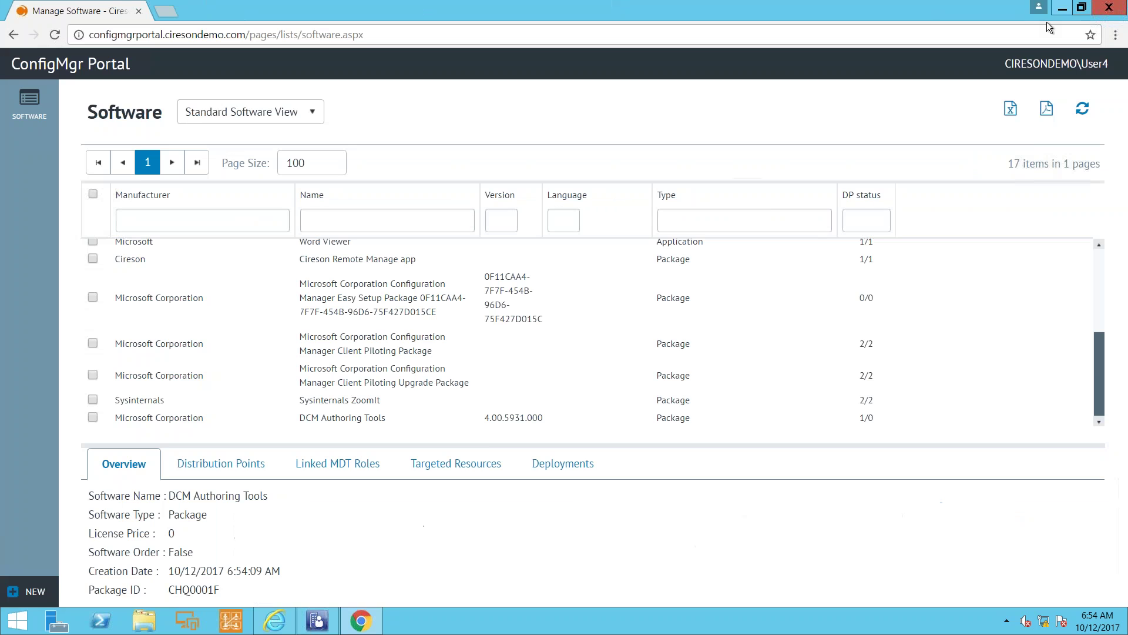
- Start a new software application and browse for its installer source file
{"action": "left_click", "coordinate": [14, 591]}
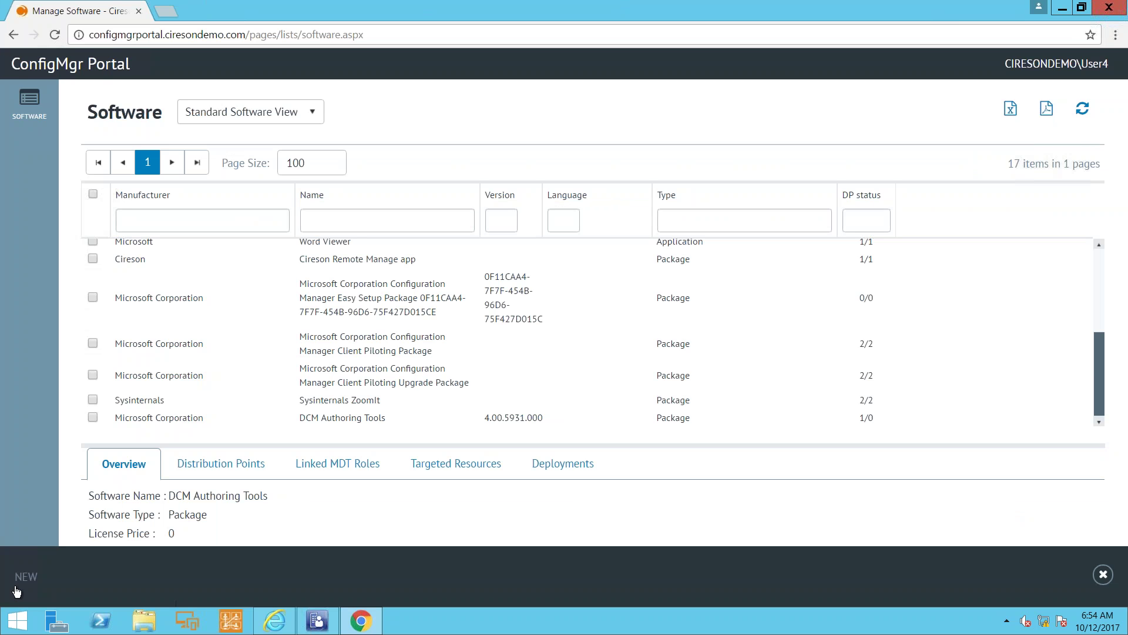
{"action": "left_click", "coordinate": [234, 535]}
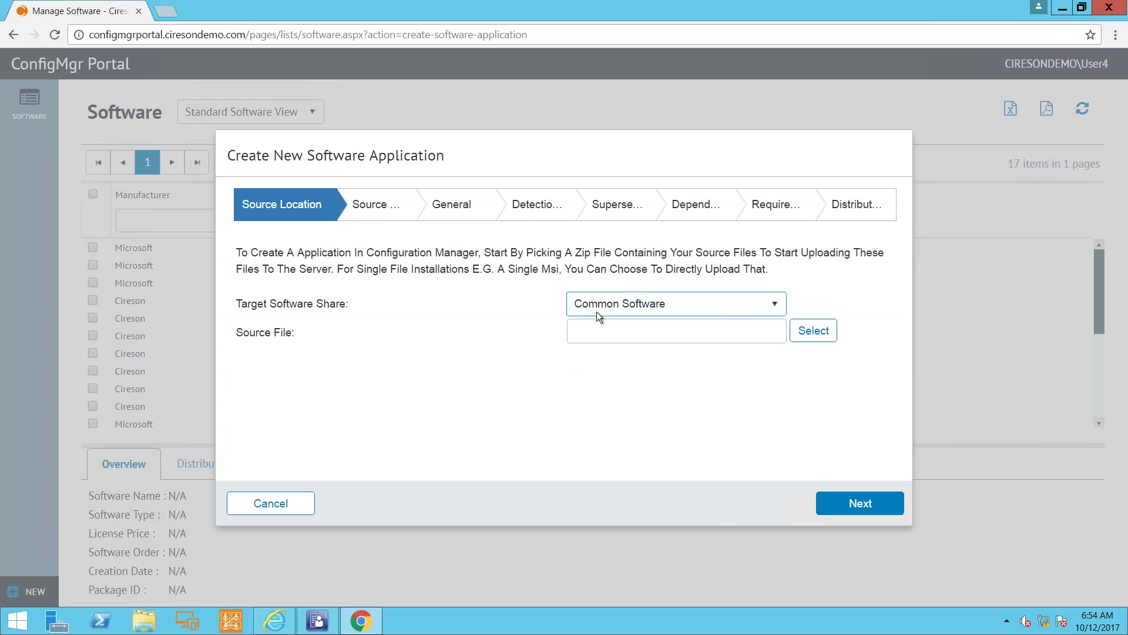
{"action": "left_click", "coordinate": [803, 330]}
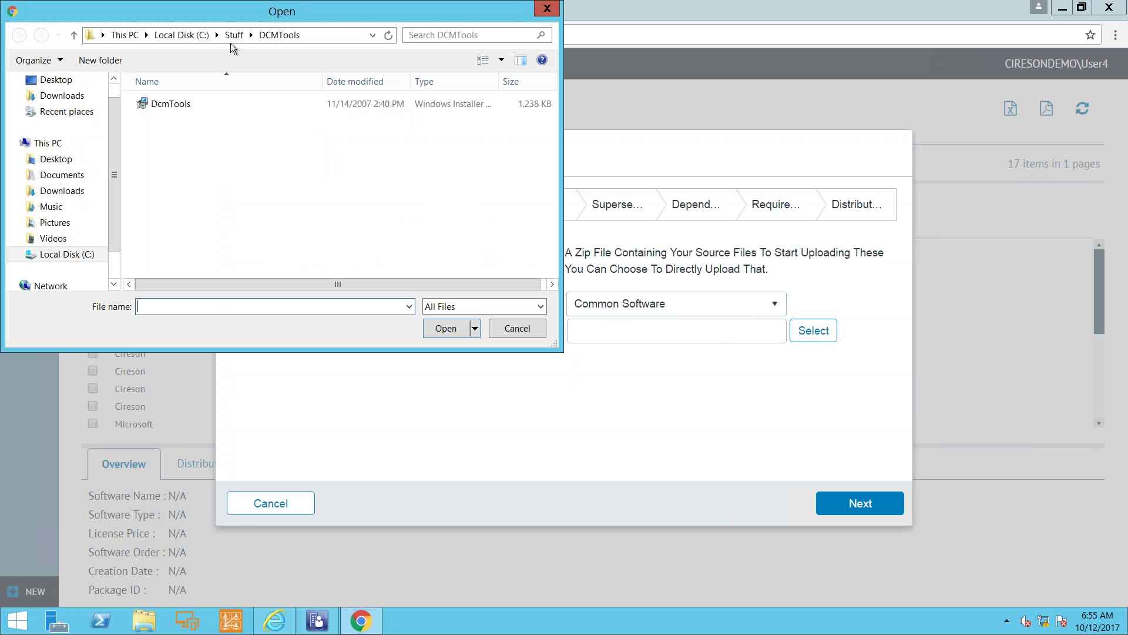
- Upload googlechromestandaloneenterprise64.msi from Stuff\Chrome MSI and continue to General
{"action": "left_click", "coordinate": [234, 35]}
{"action": "left_click", "coordinate": [187, 151]}
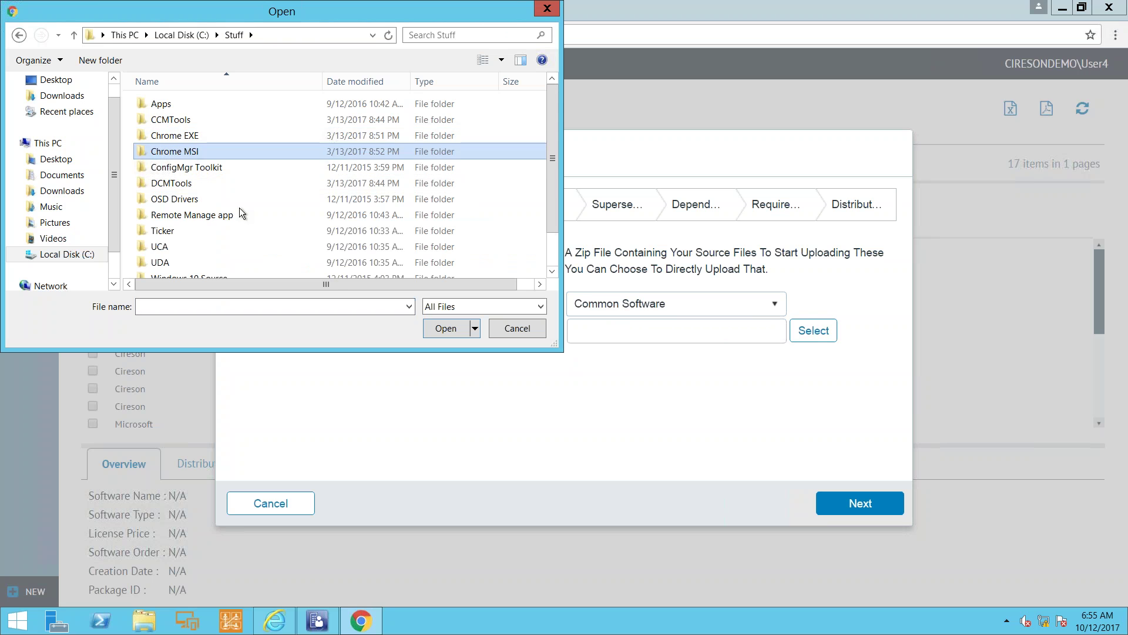
{"action": "left_click", "coordinate": [444, 328]}
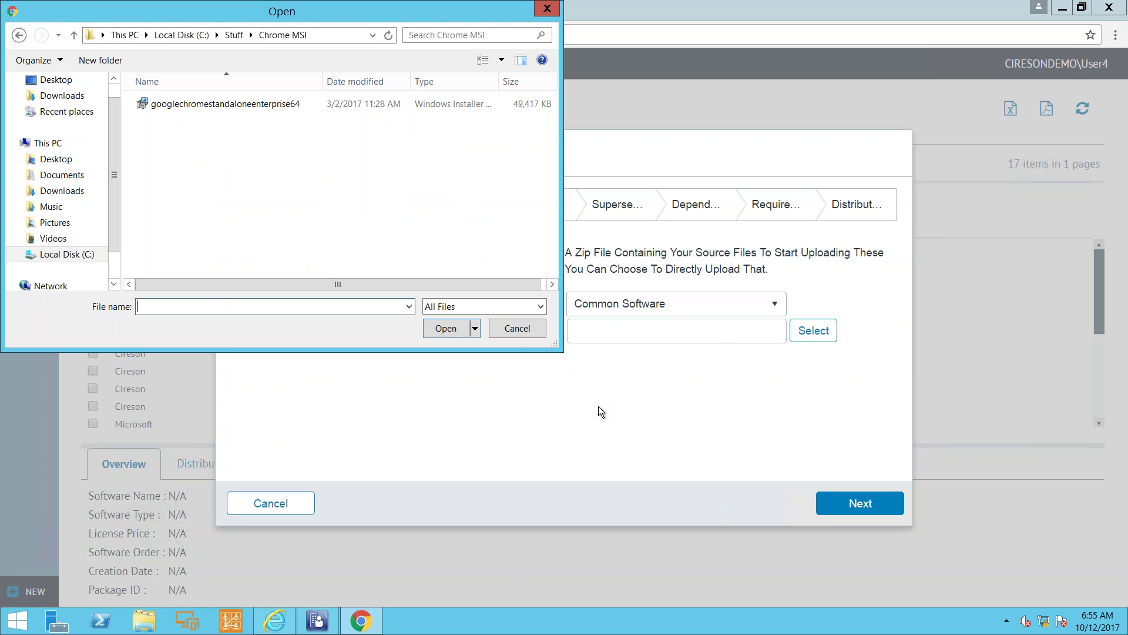
{"action": "left_click", "coordinate": [191, 105]}
{"action": "left_click", "coordinate": [434, 329]}
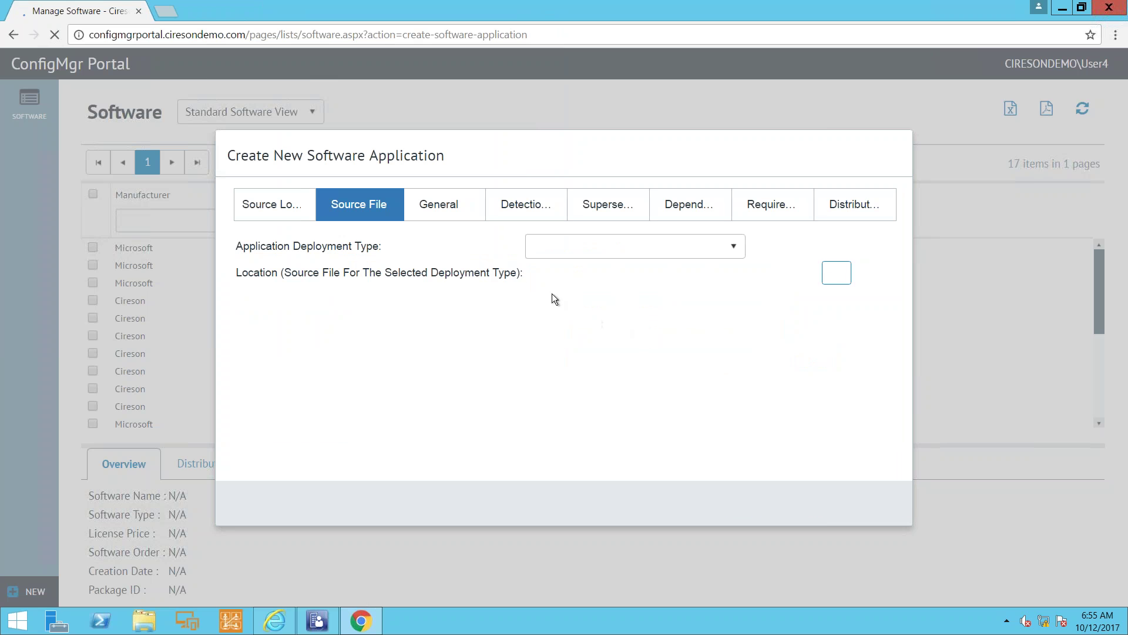
{"action": "left_click", "coordinate": [884, 507]}
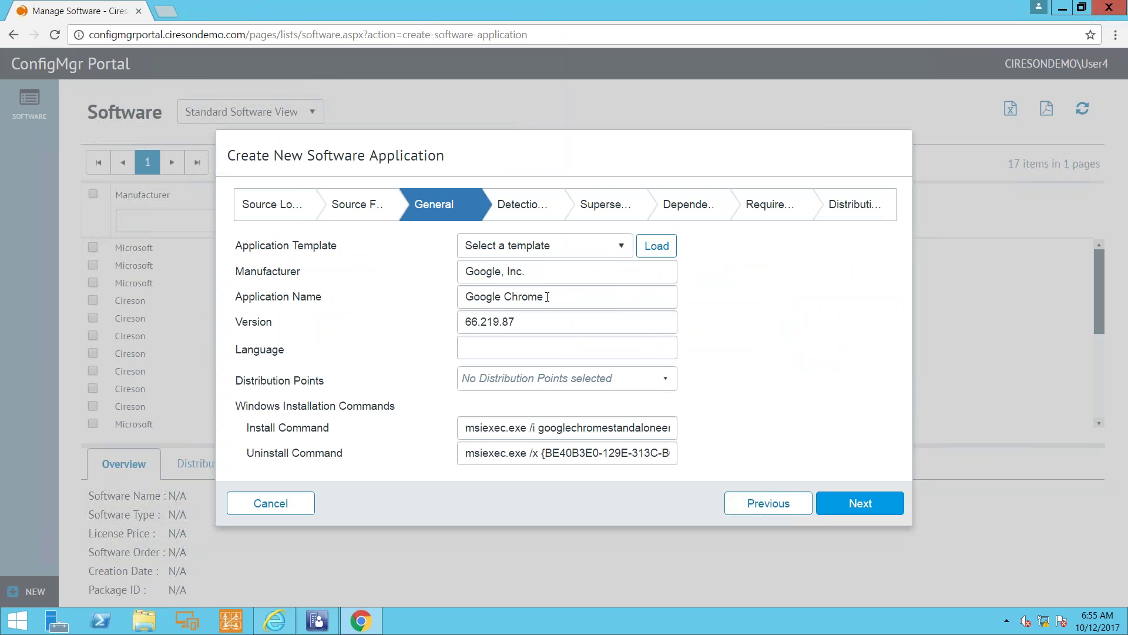
- Choose the Workstation Applications template and pick the member distribution point under Client DPs
{"action": "left_click", "coordinate": [620, 247]}
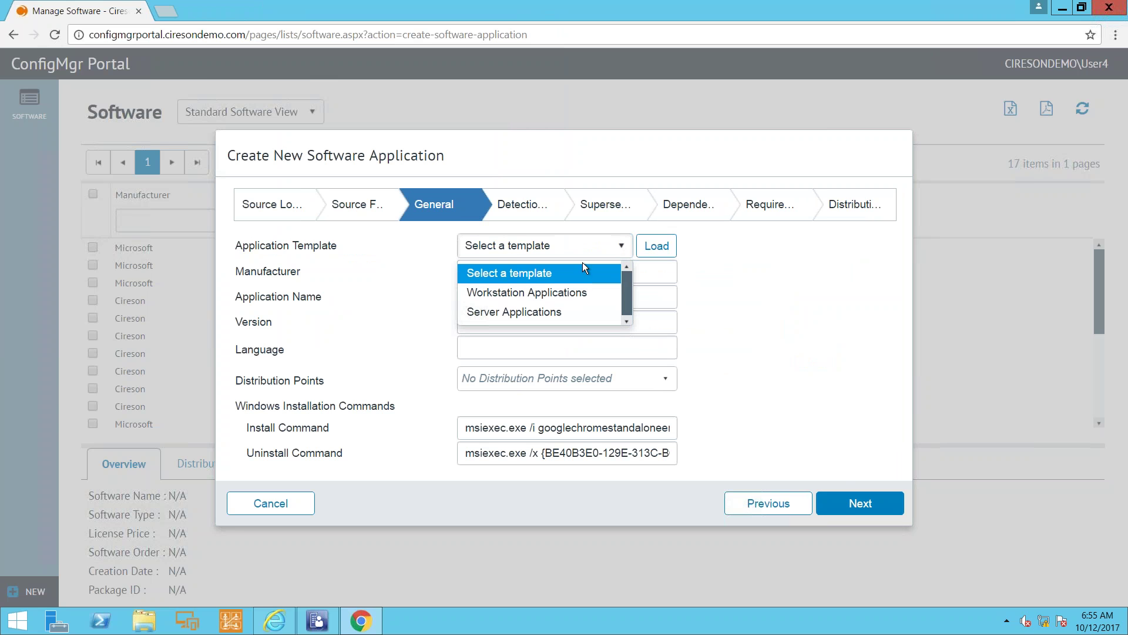
{"action": "left_click", "coordinate": [563, 292]}
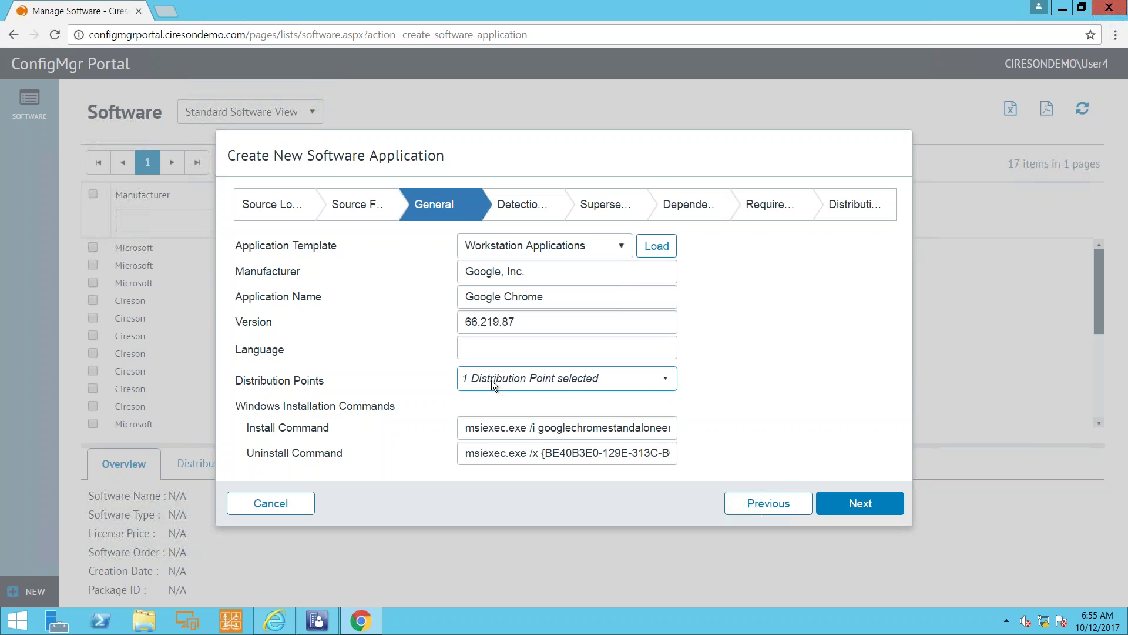
{"action": "left_click", "coordinate": [663, 382]}
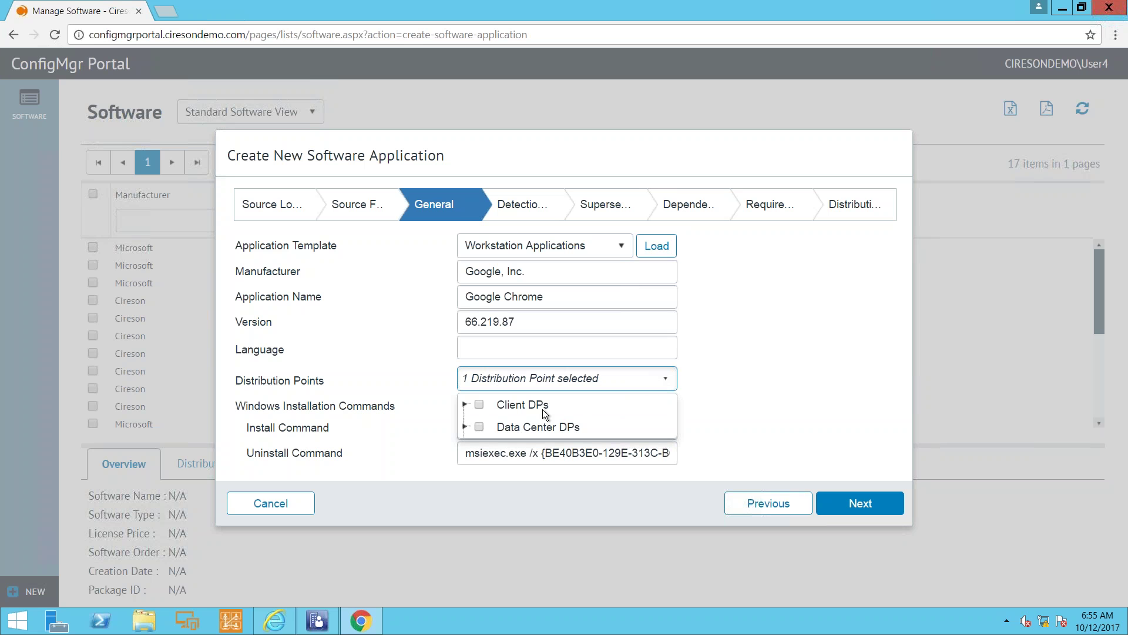
{"action": "left_click", "coordinate": [465, 404]}
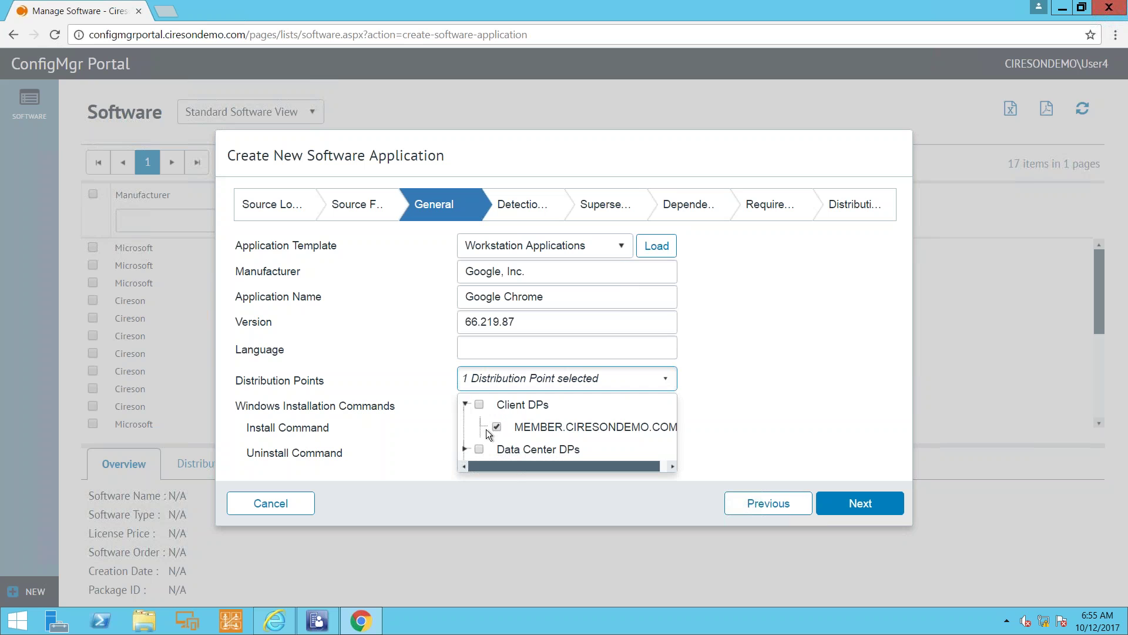
{"action": "left_click", "coordinate": [537, 431]}
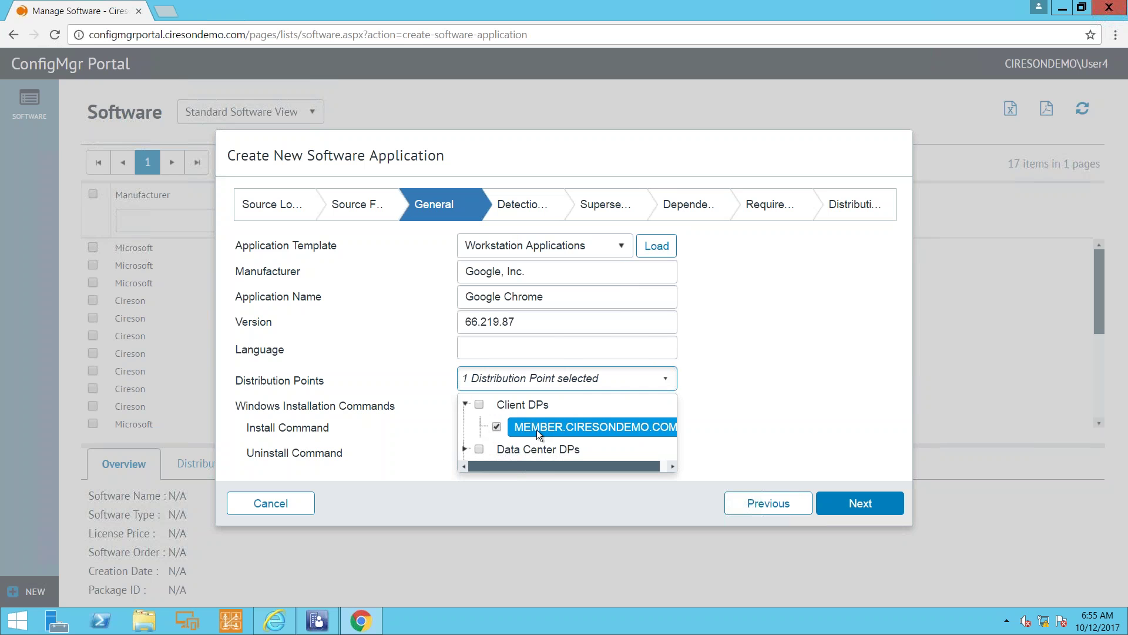
- Load the Server Applications template, review the Data Center DPs group, and continue to Detection Method
{"action": "left_click", "coordinate": [614, 252]}
{"action": "left_click", "coordinate": [547, 306]}
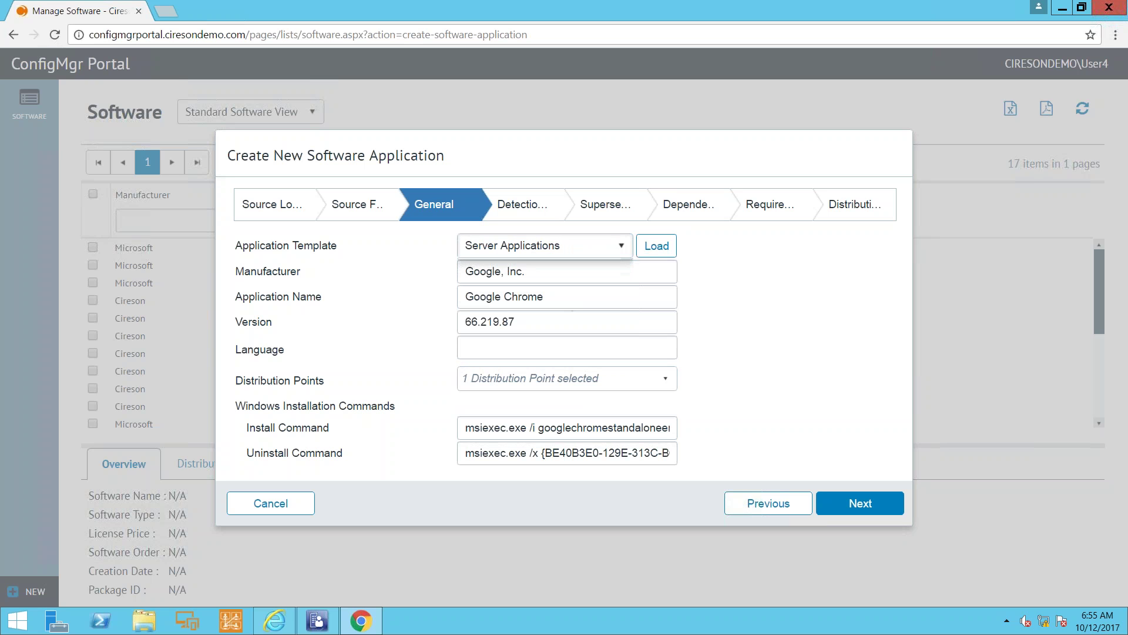
{"action": "left_click", "coordinate": [652, 246]}
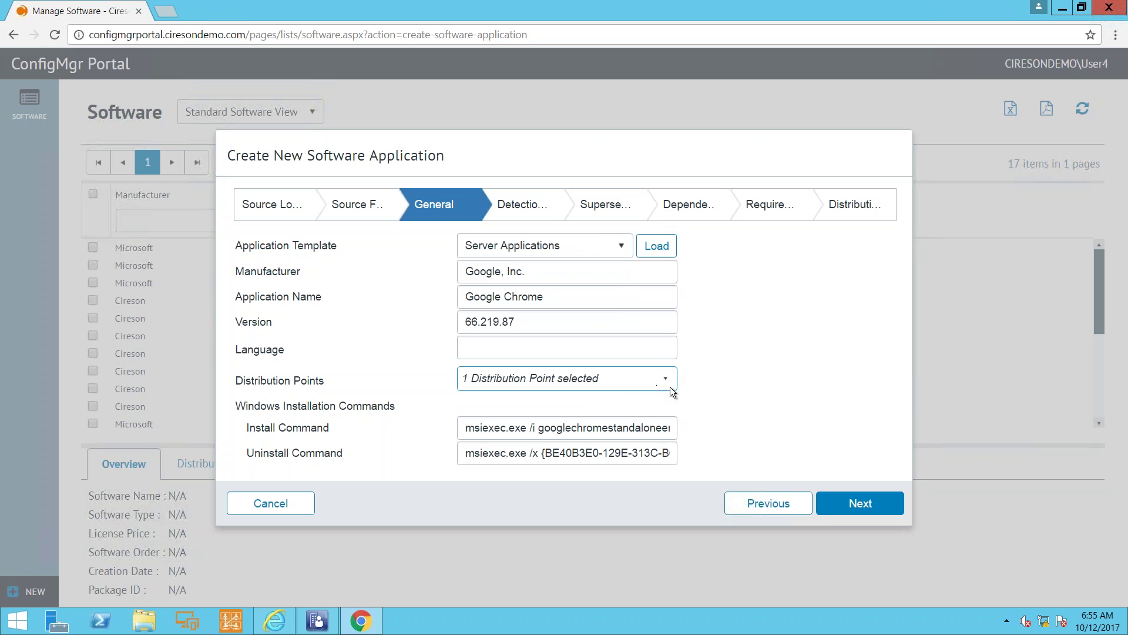
{"action": "left_click", "coordinate": [668, 382]}
{"action": "left_click", "coordinate": [466, 426]}
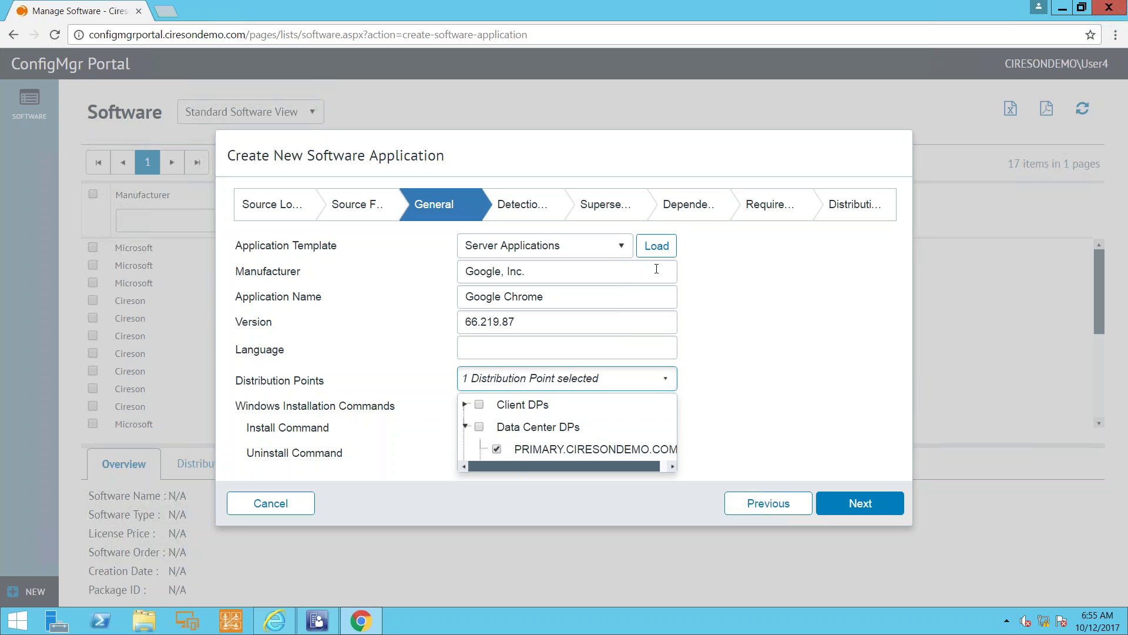
{"action": "left_click", "coordinate": [668, 383]}
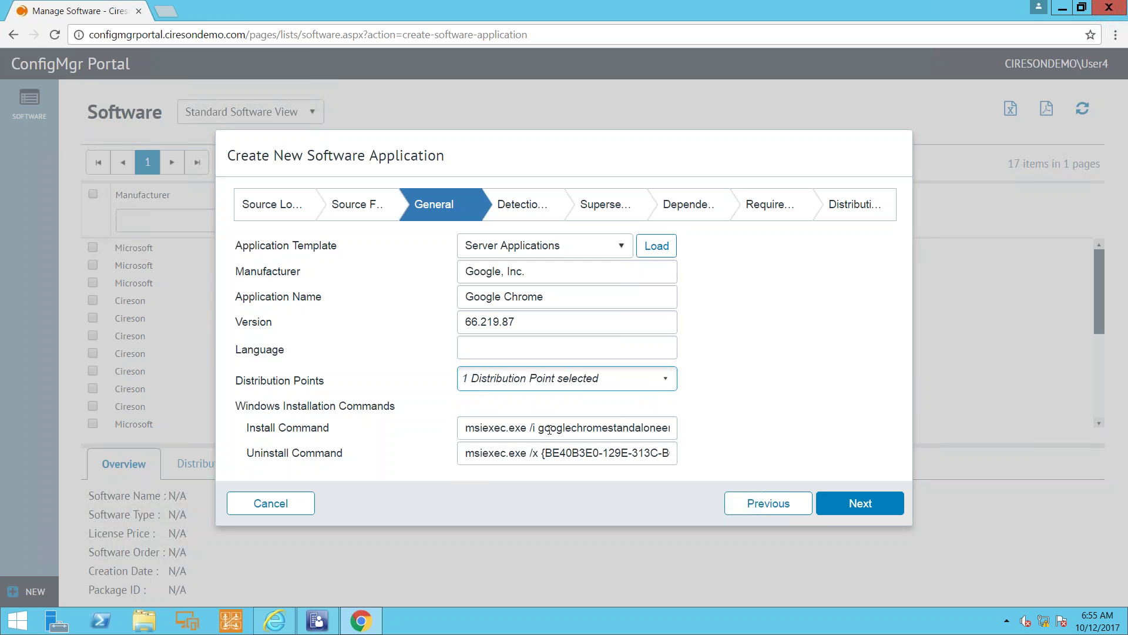
{"action": "left_click", "coordinate": [523, 206]}
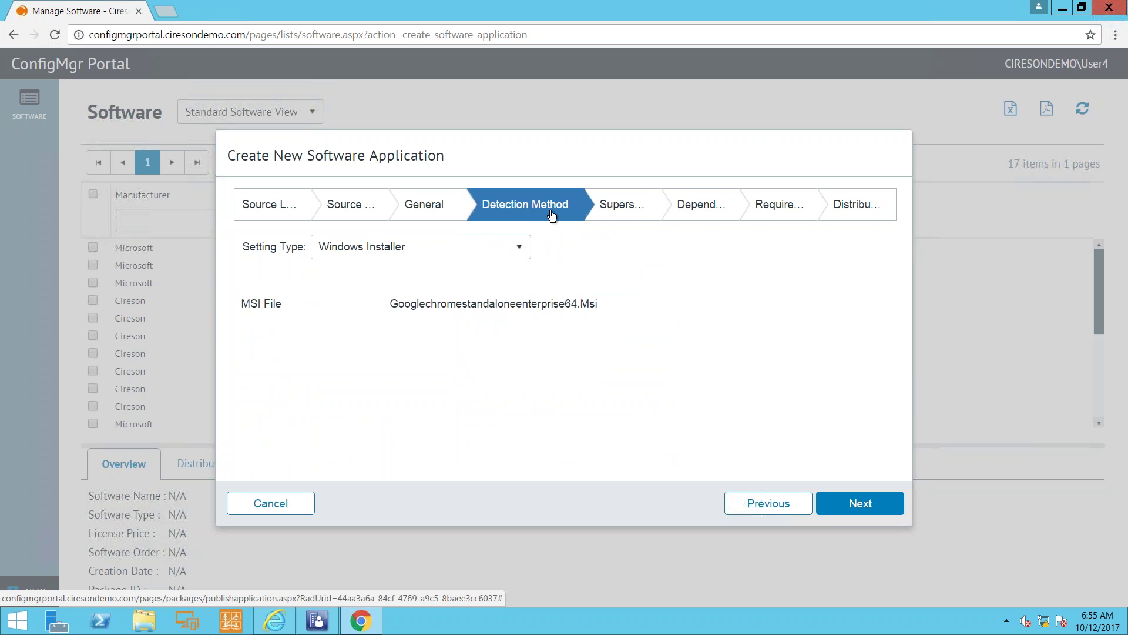
- Go through Requirements and Distribution Settings and finish the Google Chrome application wizard
{"action": "left_click", "coordinate": [777, 206]}
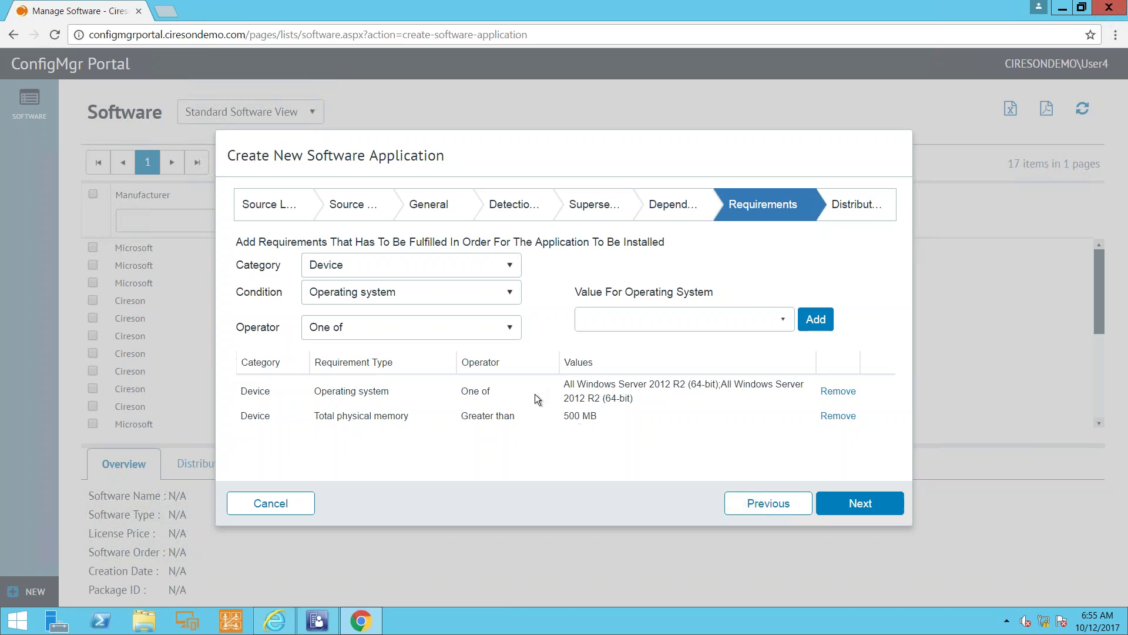
{"action": "left_click", "coordinate": [868, 505]}
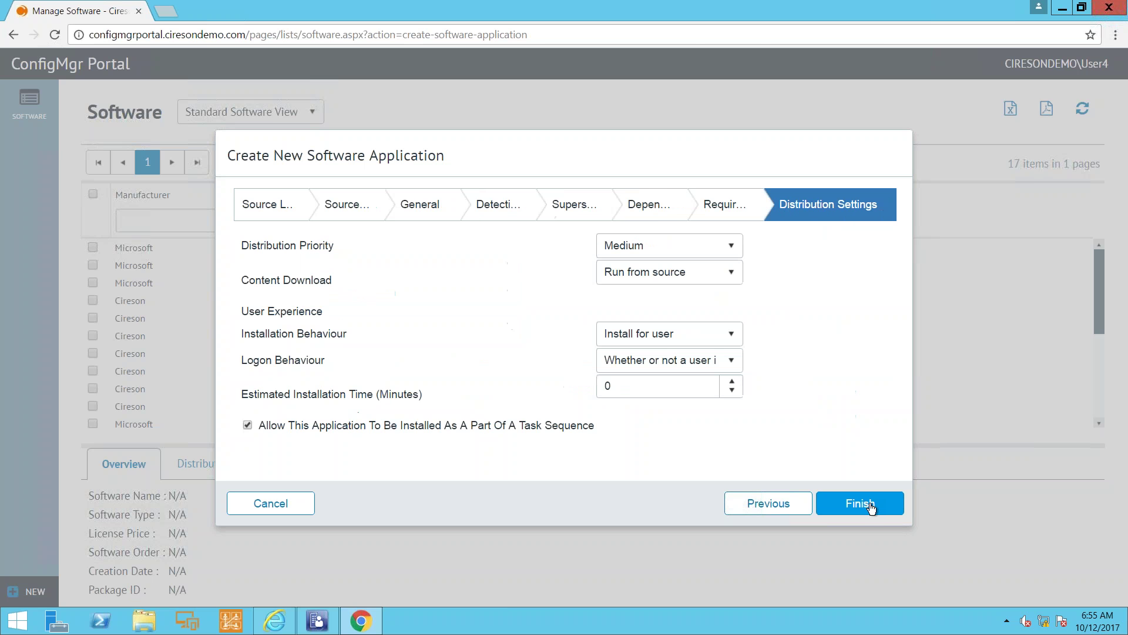
{"action": "left_click", "coordinate": [870, 505]}
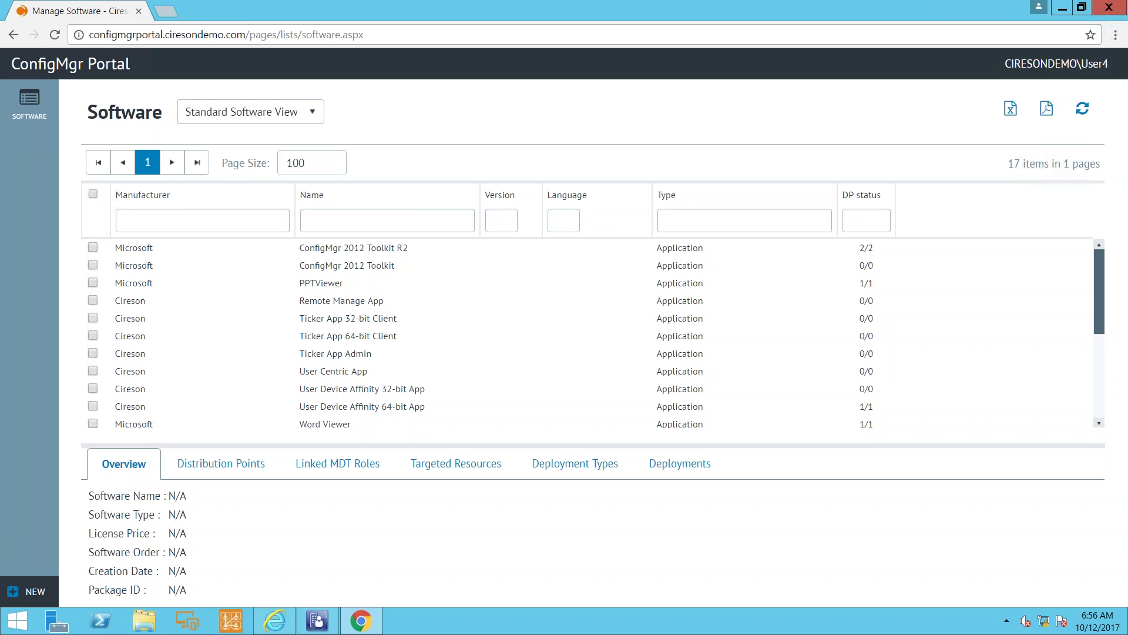
- Refresh the Software list until Google Chrome 66.219.87 appears, then select its row
{"action": "scroll", "coordinate": [689, 376], "scroll_direction": "down", "scroll_amount": 3}
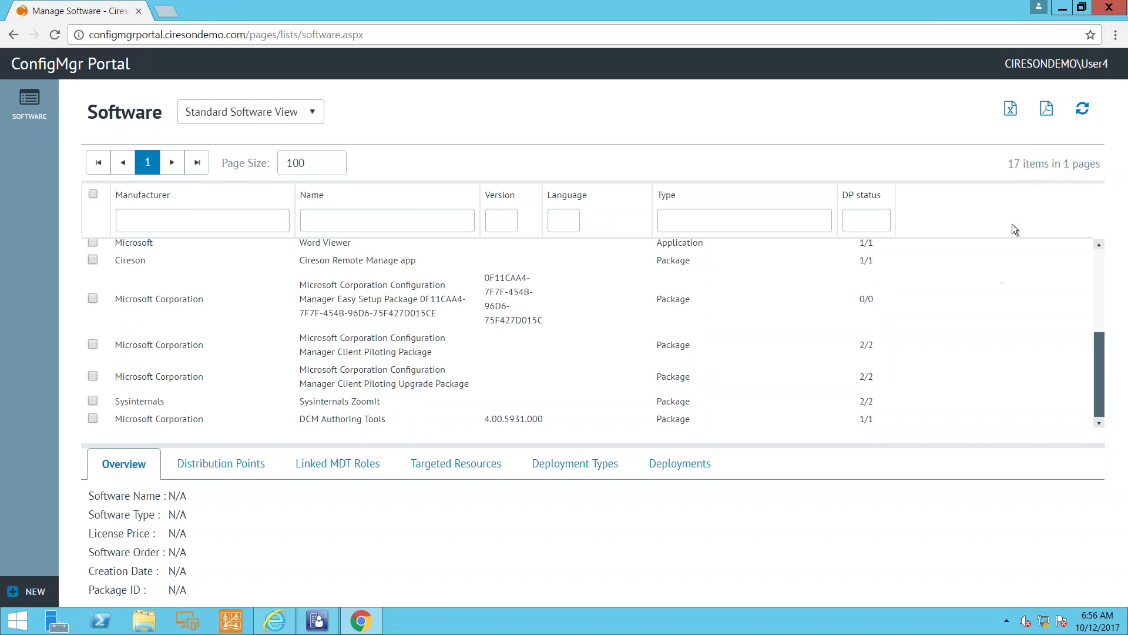
{"action": "left_click", "coordinate": [1083, 109]}
{"action": "scroll", "coordinate": [585, 360], "scroll_direction": "down", "scroll_amount": 4}
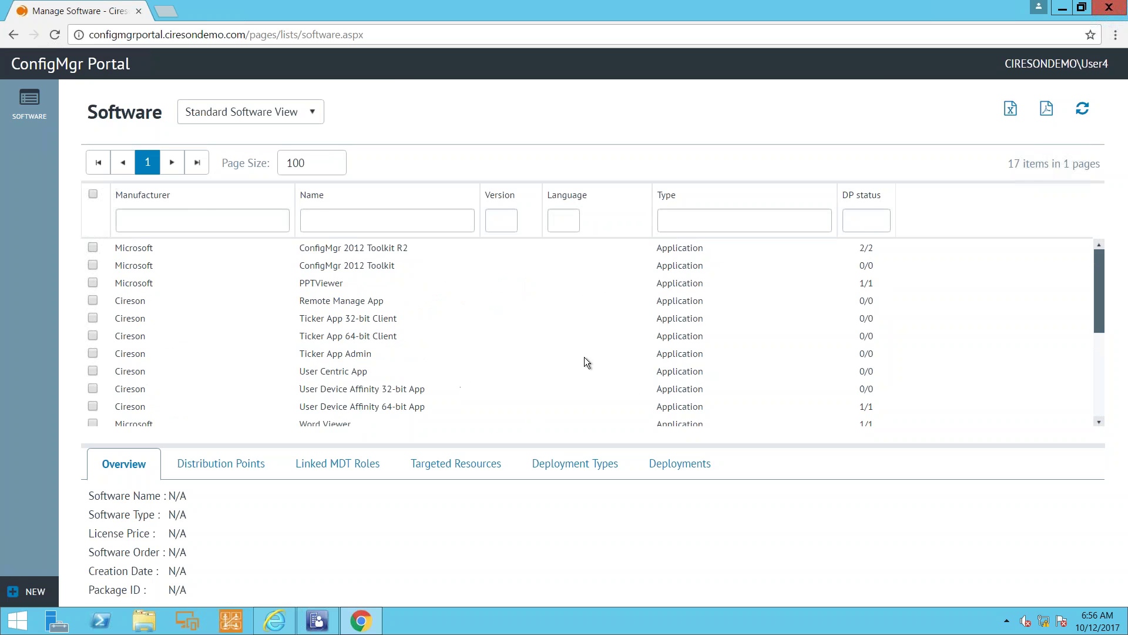
{"action": "scroll", "coordinate": [584, 356], "scroll_direction": "down", "scroll_amount": 4}
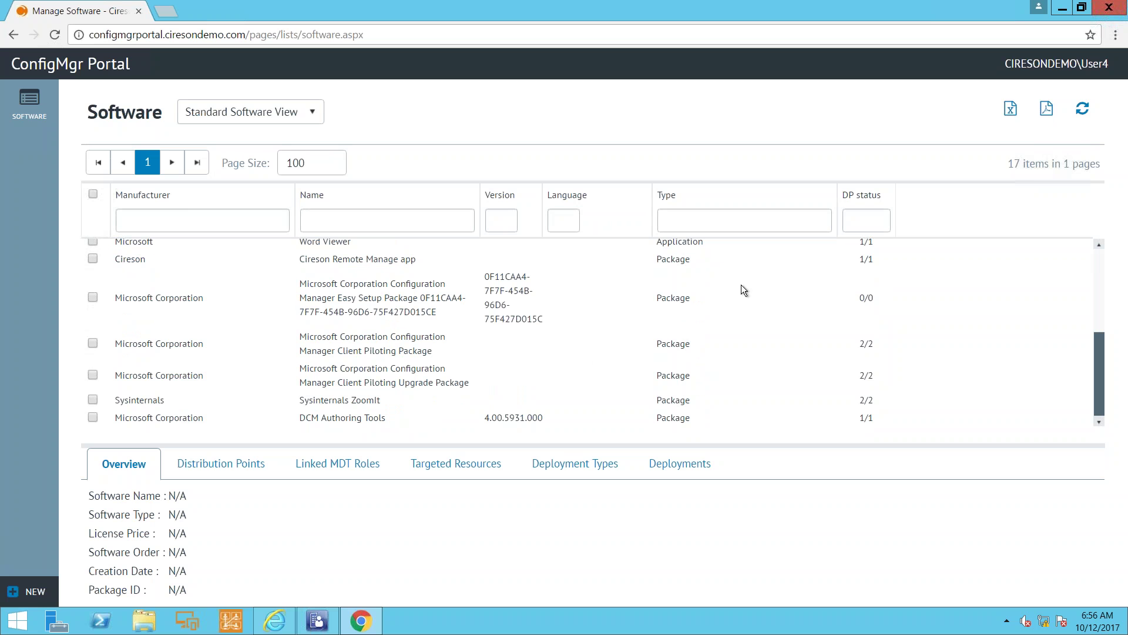
{"action": "left_click", "coordinate": [1083, 109]}
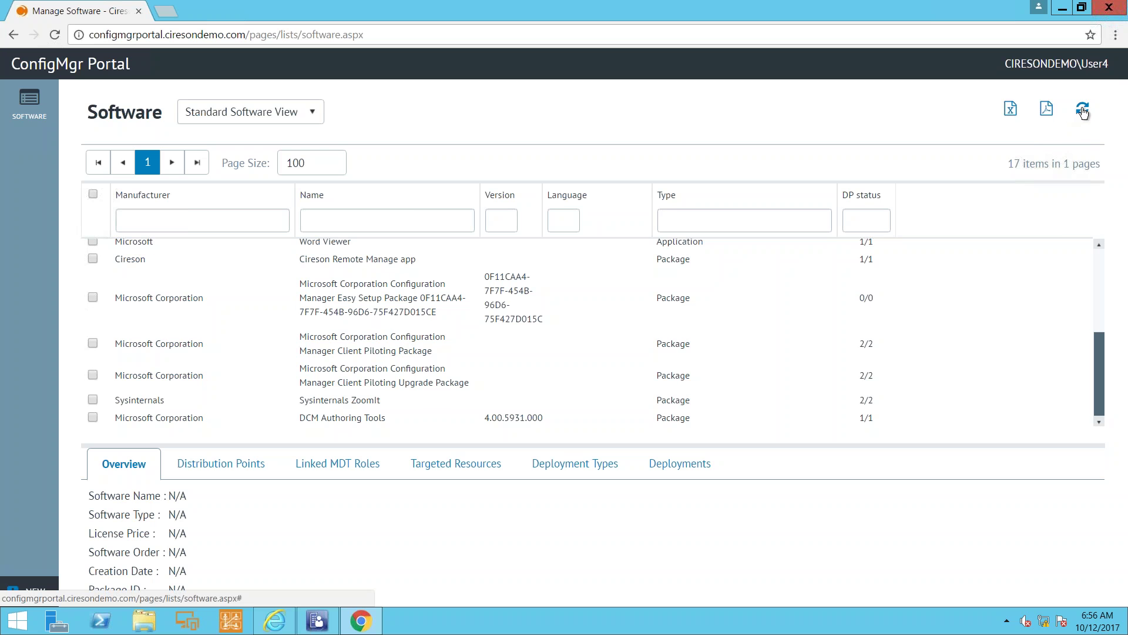
{"action": "scroll", "coordinate": [396, 302], "scroll_direction": "down", "scroll_amount": 2}
{"action": "scroll", "coordinate": [395, 302], "scroll_direction": "down", "scroll_amount": 3}
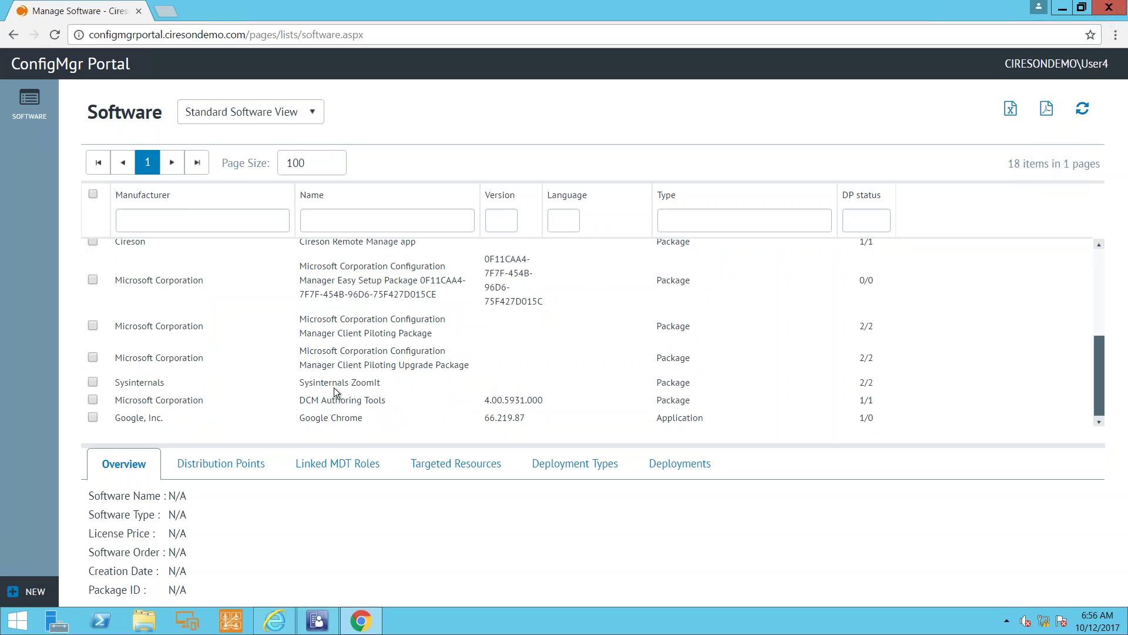
{"action": "left_click", "coordinate": [343, 418]}
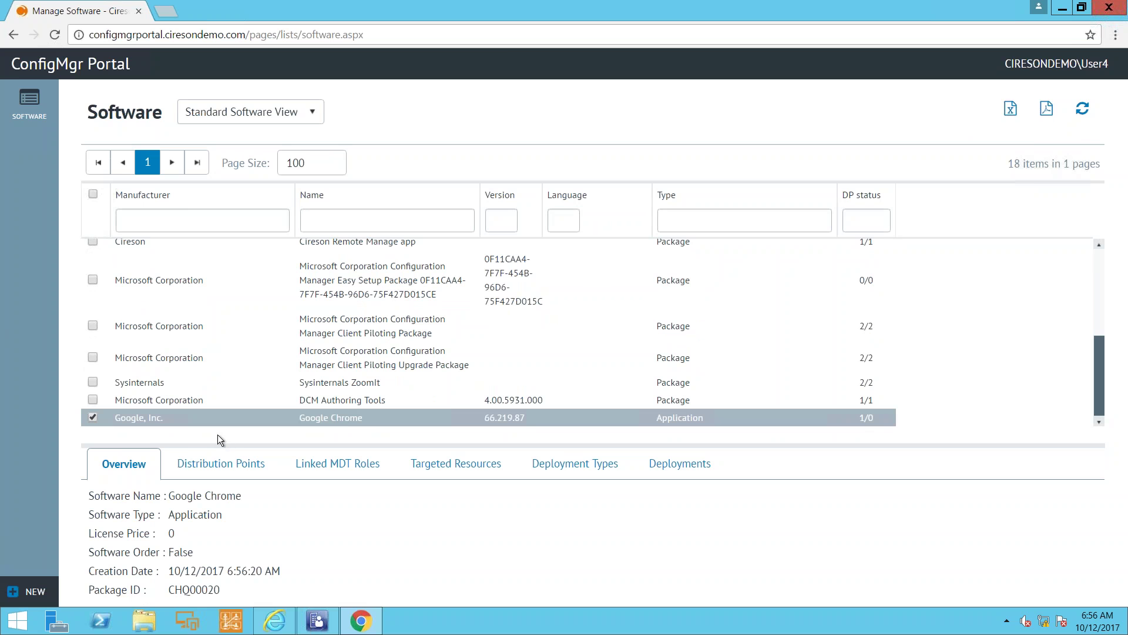
- In the administrator's browser, refresh the Software list and right-click Google Chrome for its actions
{"action": "left_click", "coordinate": [274, 619]}
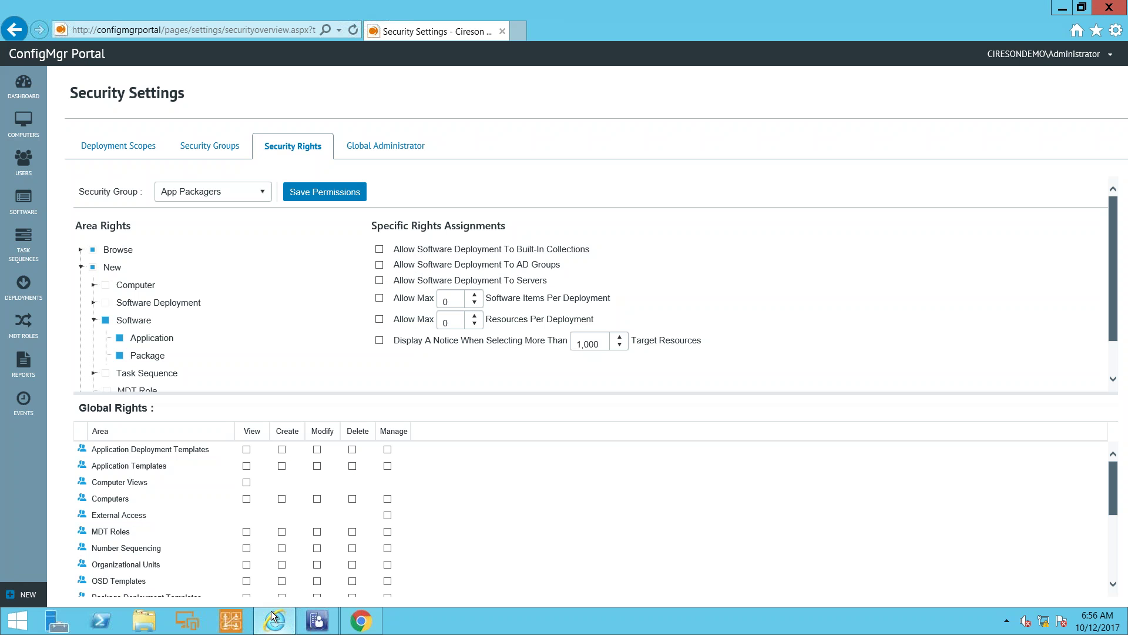
{"action": "left_click", "coordinate": [28, 188]}
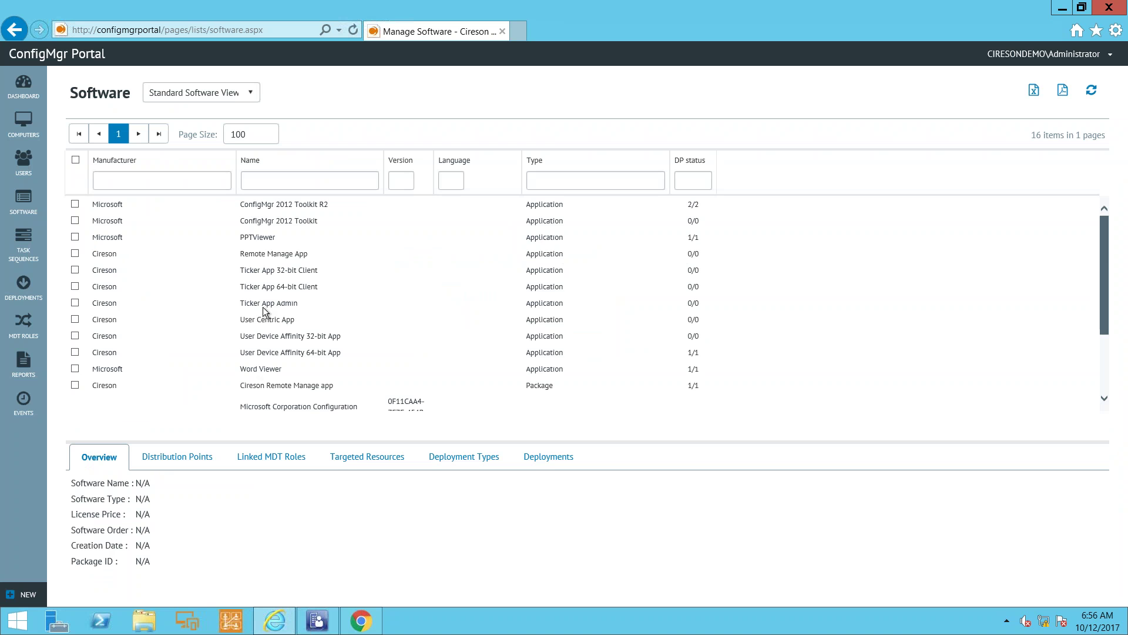
{"action": "scroll", "coordinate": [262, 307], "scroll_direction": "down", "scroll_amount": 2}
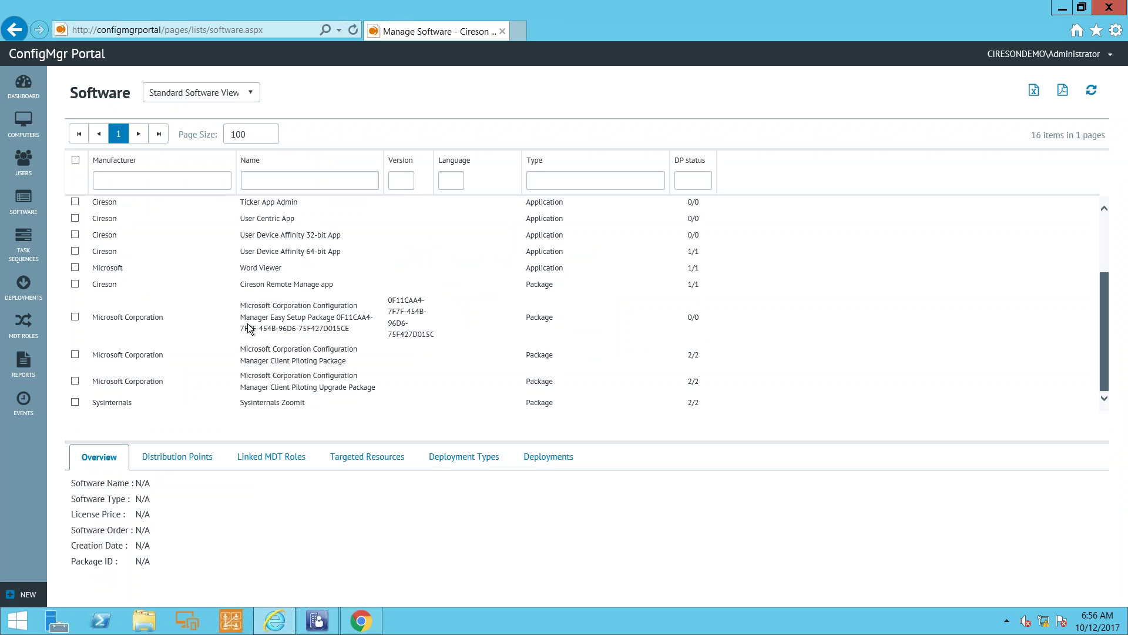
{"action": "scroll", "coordinate": [241, 329], "scroll_direction": "up", "scroll_amount": 2}
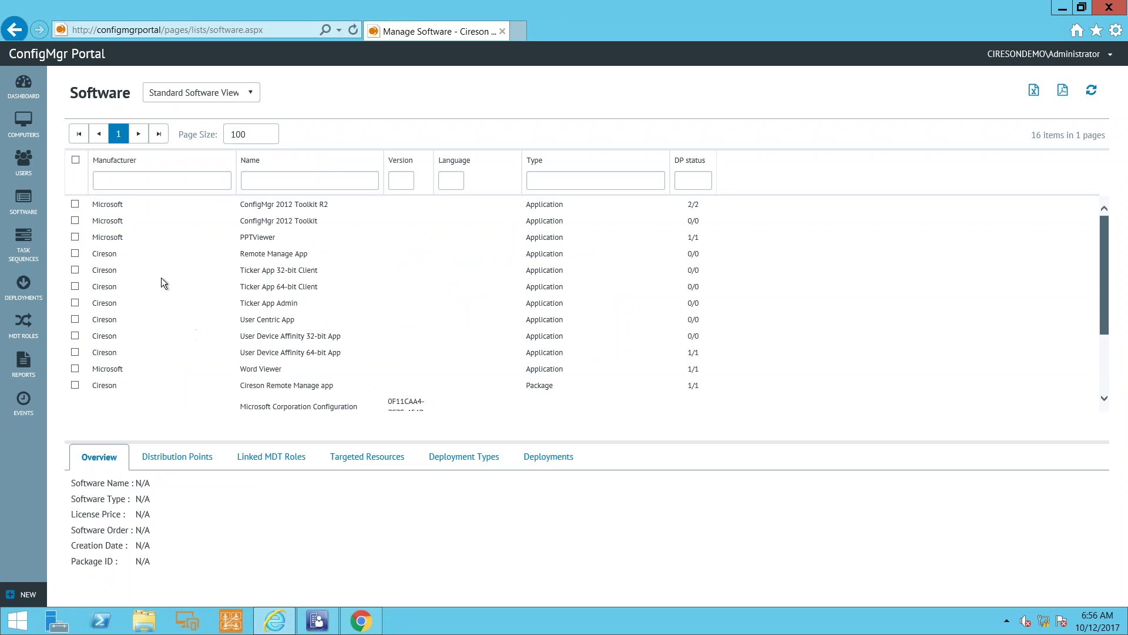
{"action": "left_click", "coordinate": [1091, 92]}
{"action": "scroll", "coordinate": [247, 353], "scroll_direction": "down", "scroll_amount": 3}
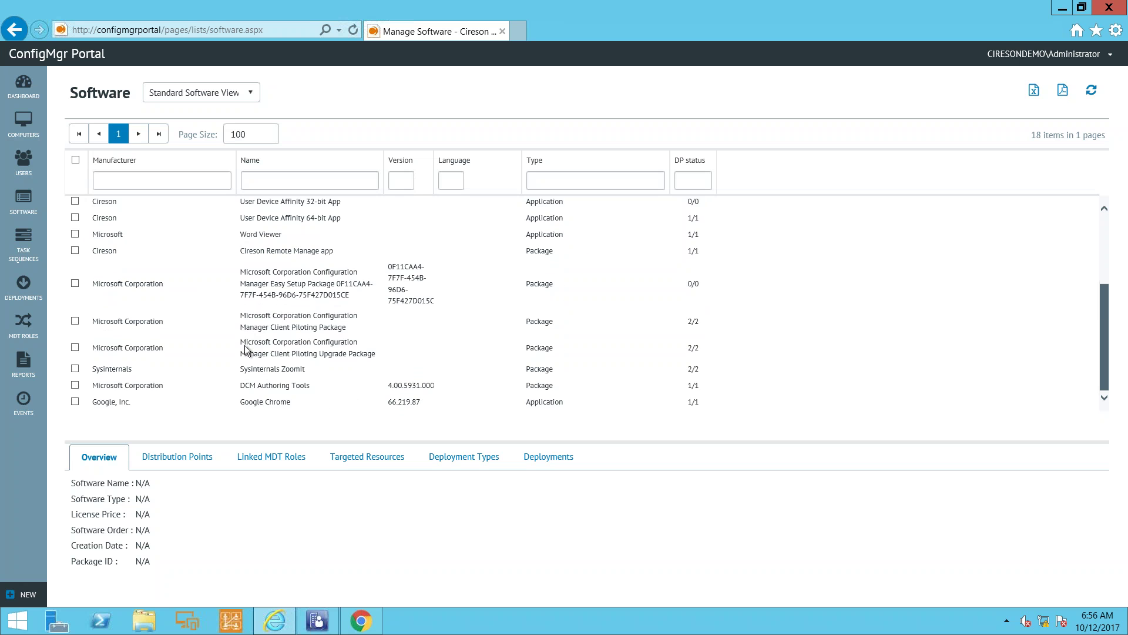
{"action": "left_click", "coordinate": [143, 398]}
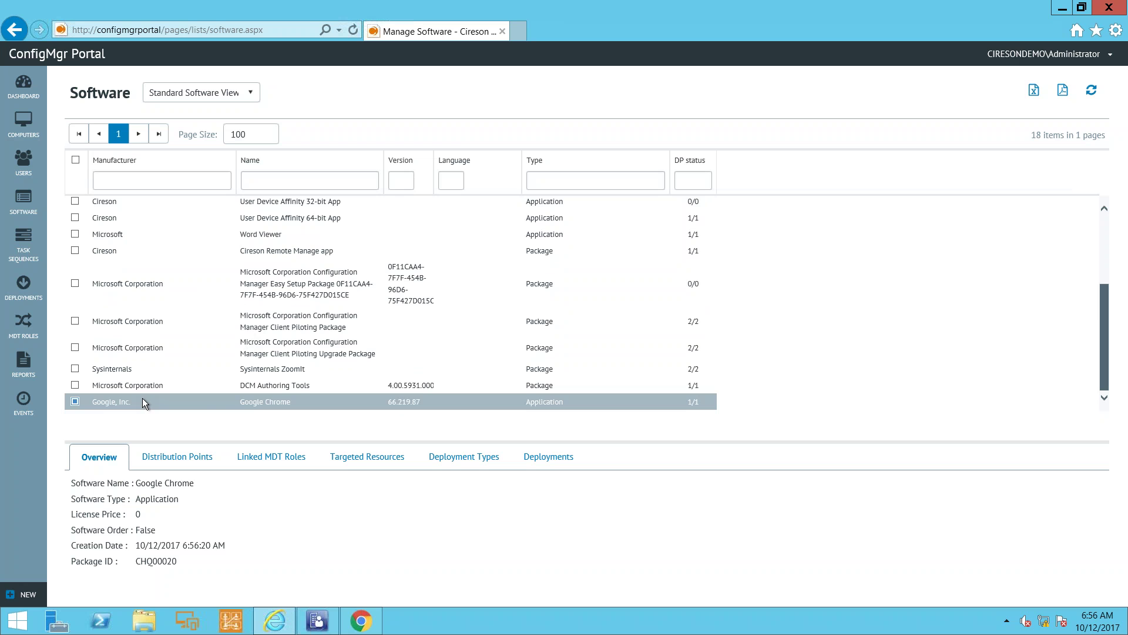
{"action": "right_click", "coordinate": [144, 400]}
- Review Google Chrome's content status across distribution points, then cancel the dialog
{"action": "mouse_move", "coordinate": [174, 413]}
{"action": "left_click", "coordinate": [182, 428]}
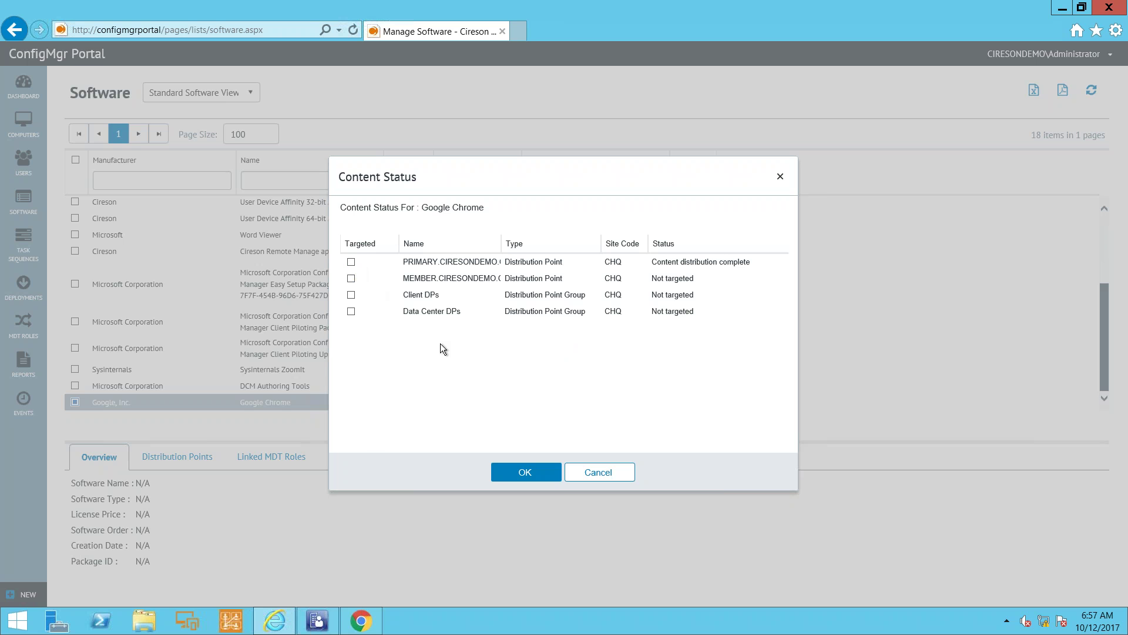
{"action": "left_click", "coordinate": [587, 467]}
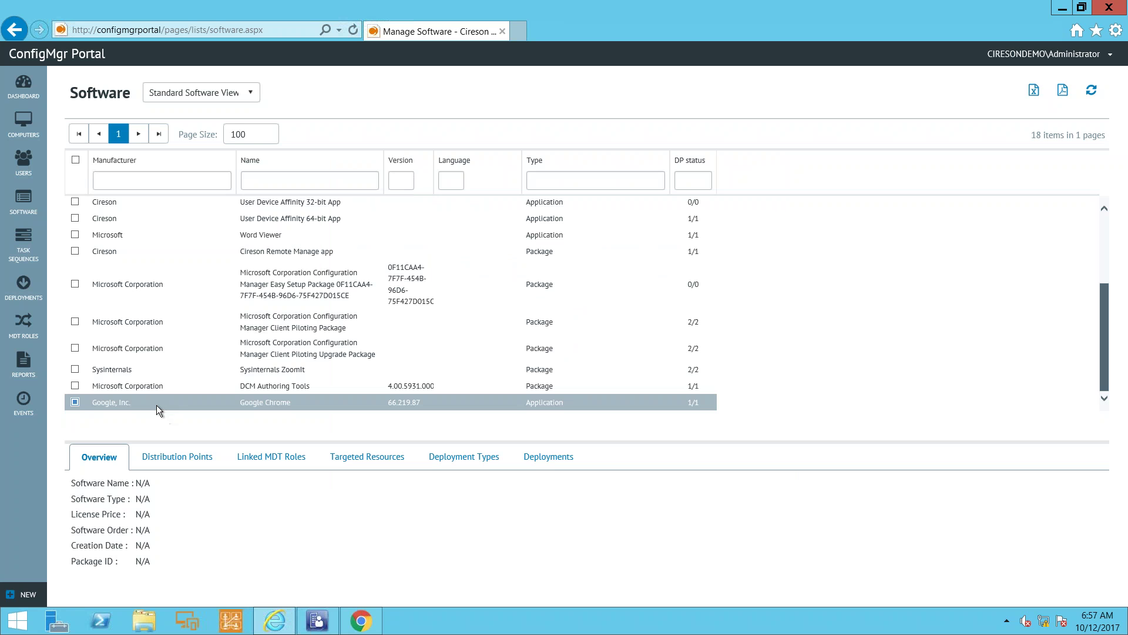
- Start a Quick Software Deployment of Google Chrome from its Deploy Software actions
{"action": "right_click", "coordinate": [153, 403]}
{"action": "mouse_move", "coordinate": [202, 414]}
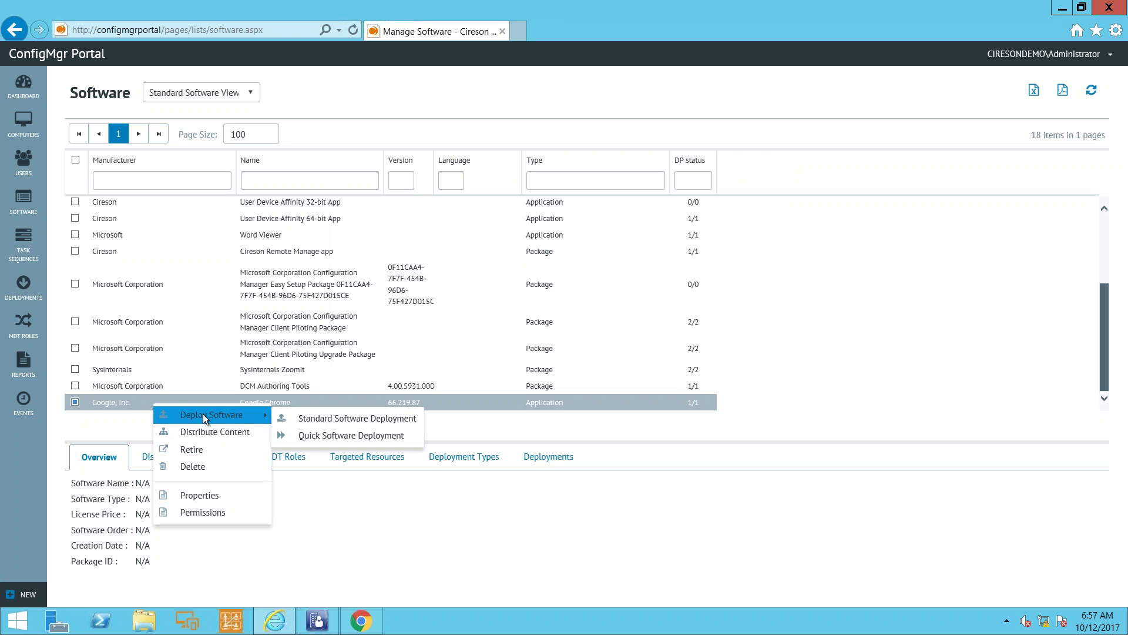
{"action": "left_click", "coordinate": [332, 437]}
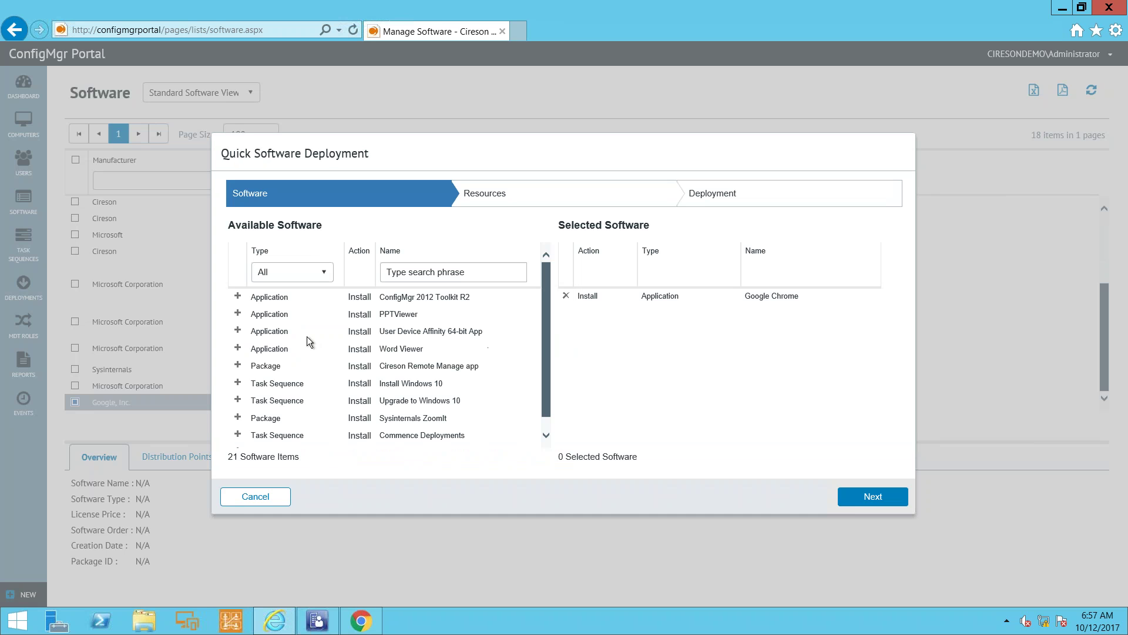
- Keep only Google Chrome in the software to deploy, removing PPTViewer and Word Viewer
{"action": "left_click", "coordinate": [237, 313]}
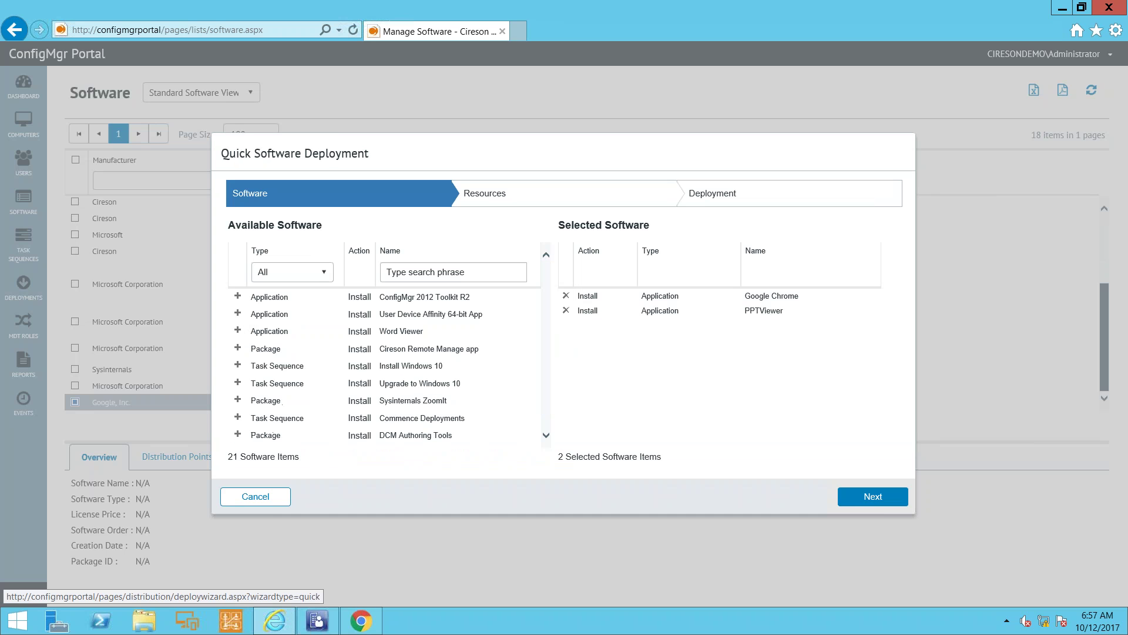
{"action": "left_click", "coordinate": [237, 332]}
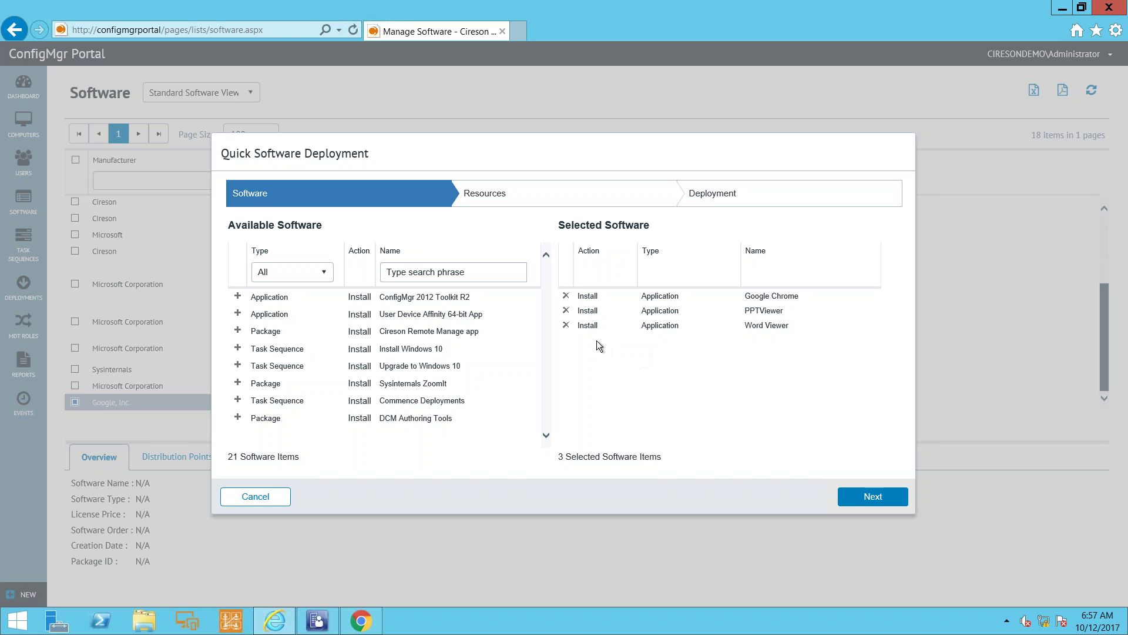
{"action": "left_click", "coordinate": [566, 326]}
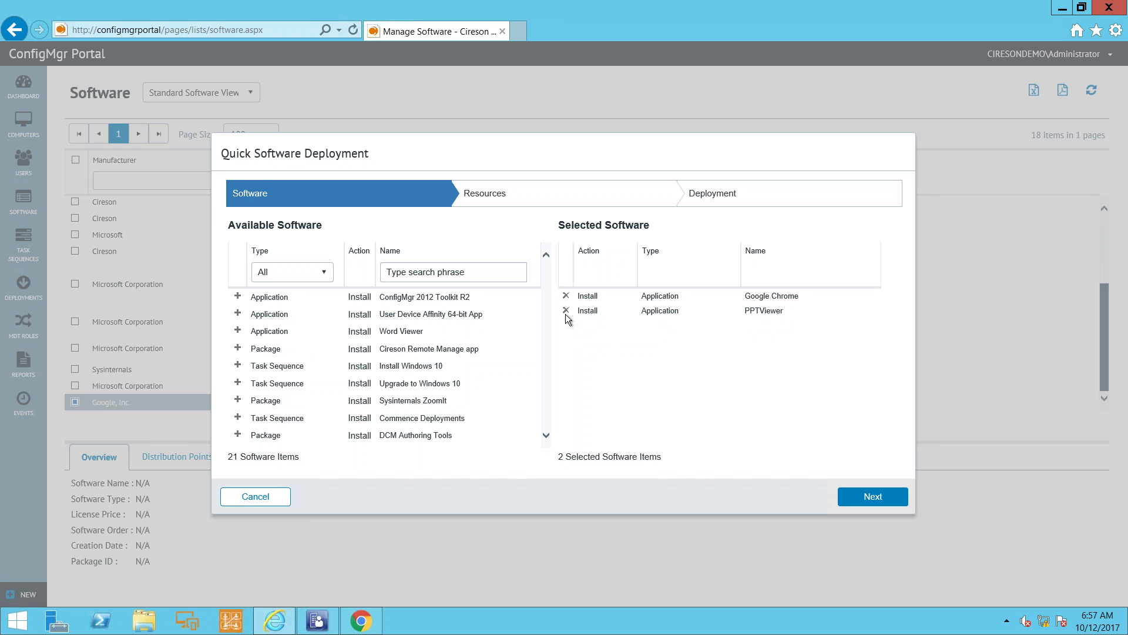
{"action": "left_click", "coordinate": [566, 311]}
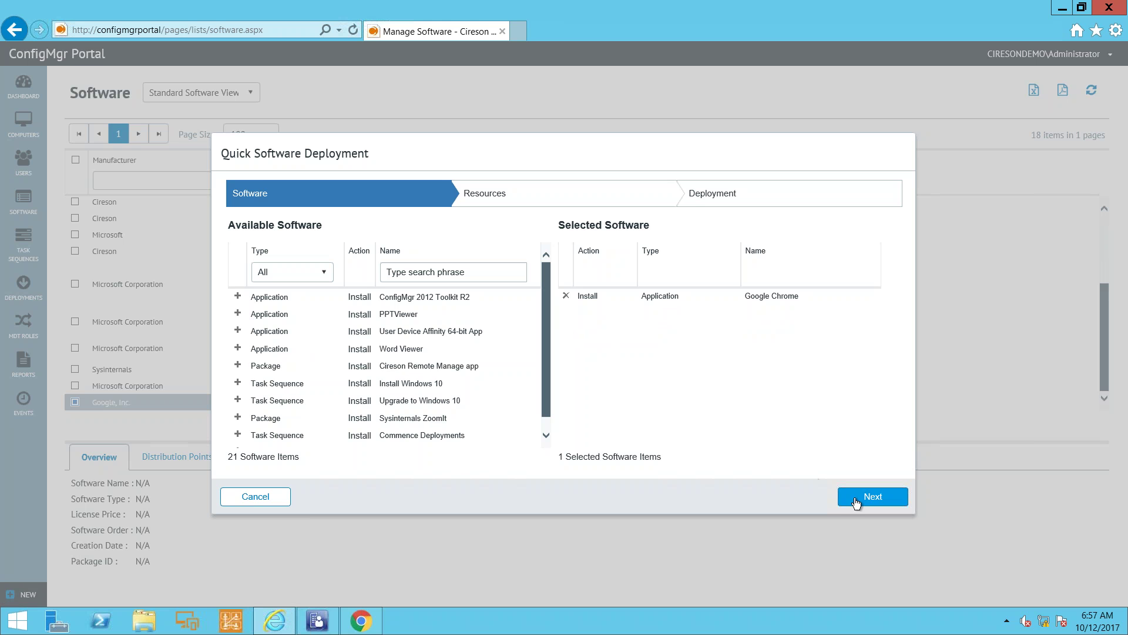
{"action": "left_click", "coordinate": [857, 500]}
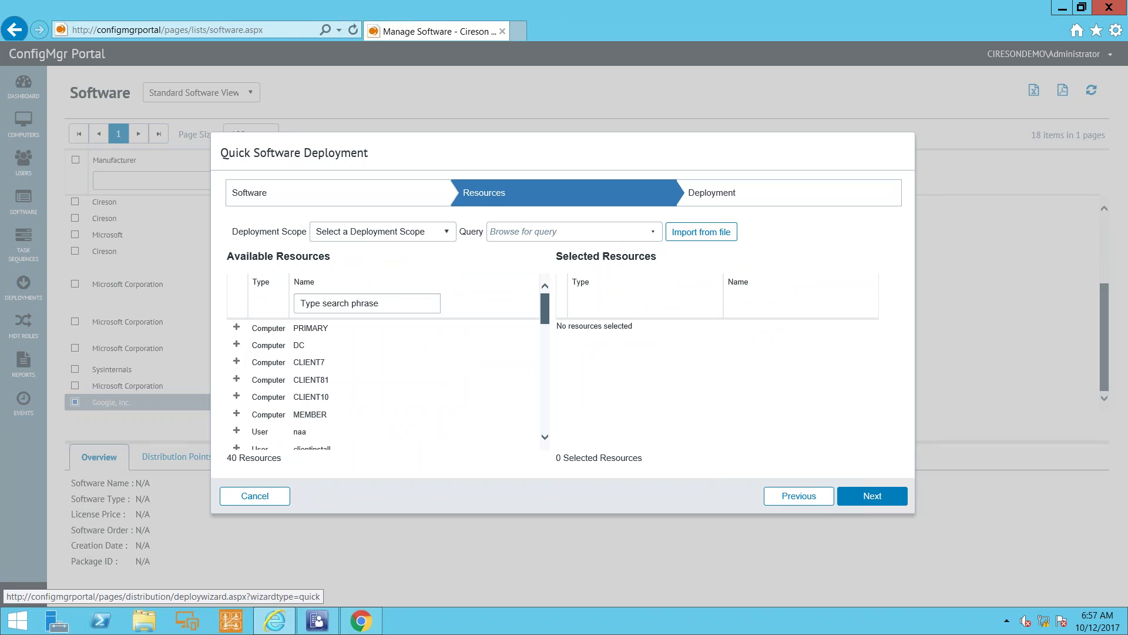
- Set the deployment scope to Workstations and add CLIENT7 as the target resource
{"action": "left_click", "coordinate": [237, 362]}
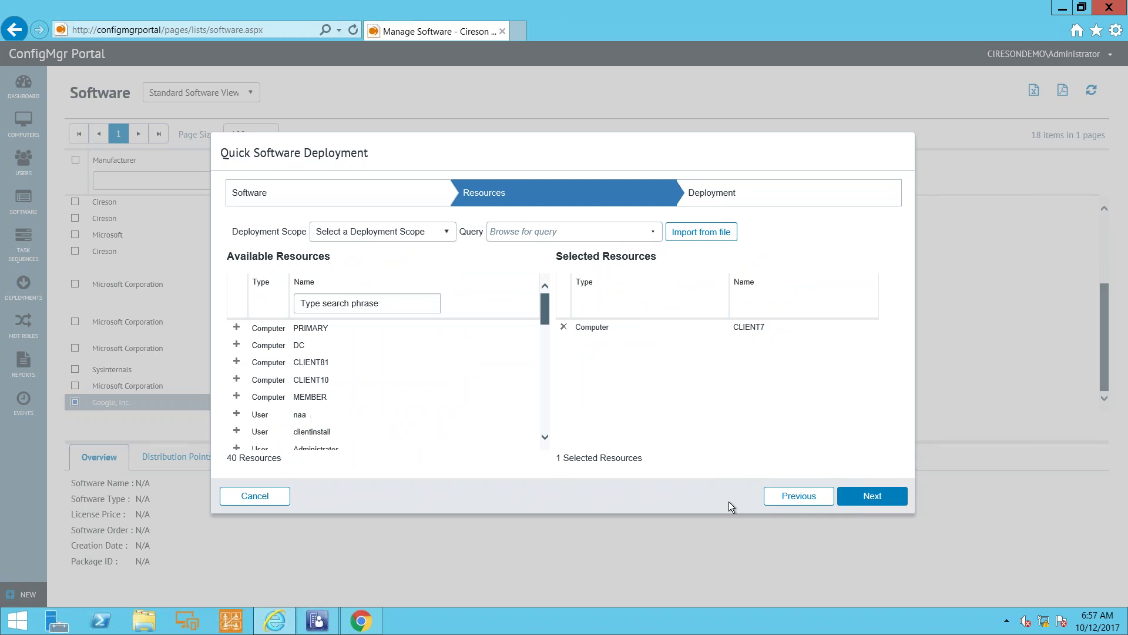
{"action": "left_click", "coordinate": [858, 500]}
{"action": "left_click", "coordinate": [443, 231]}
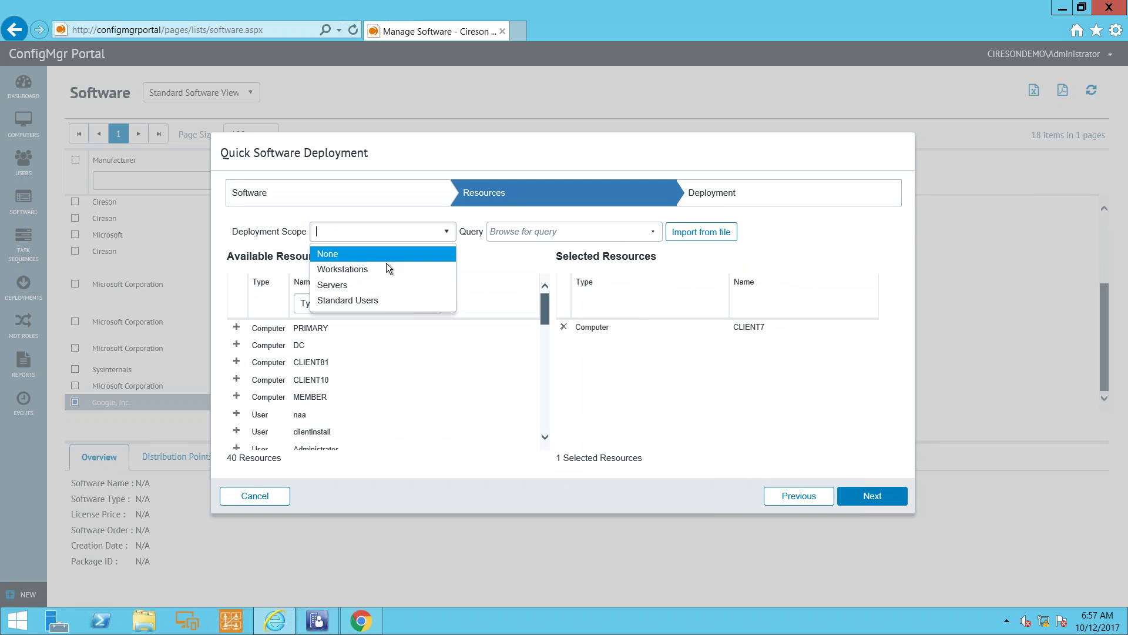
{"action": "left_click", "coordinate": [369, 300]}
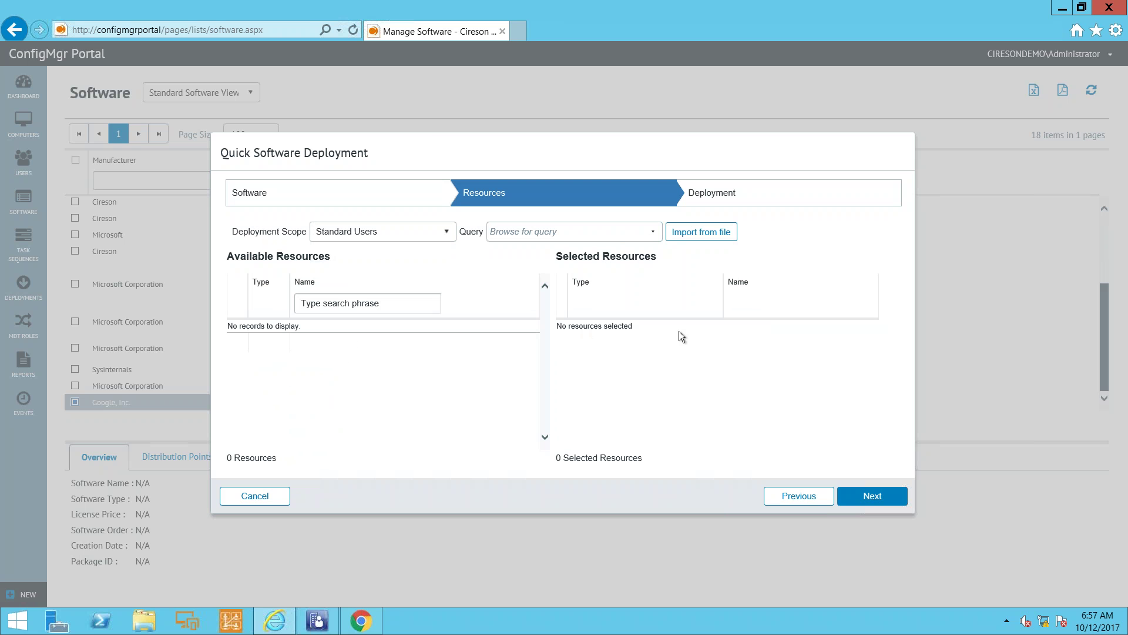
{"action": "left_click", "coordinate": [441, 233]}
{"action": "left_click", "coordinate": [379, 266]}
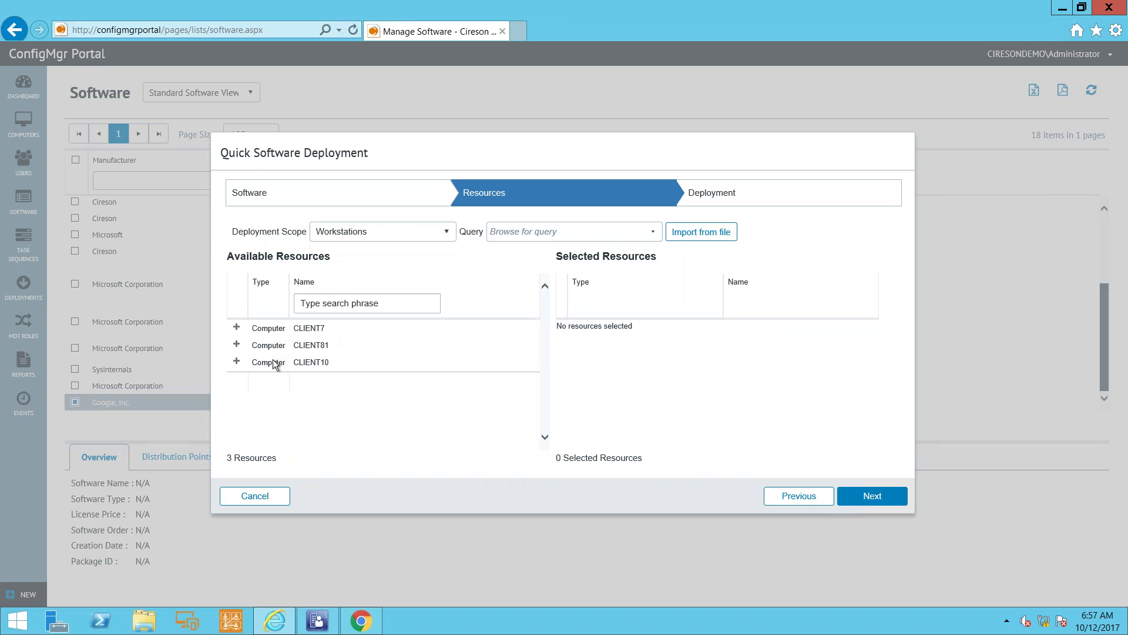
{"action": "left_click", "coordinate": [236, 328]}
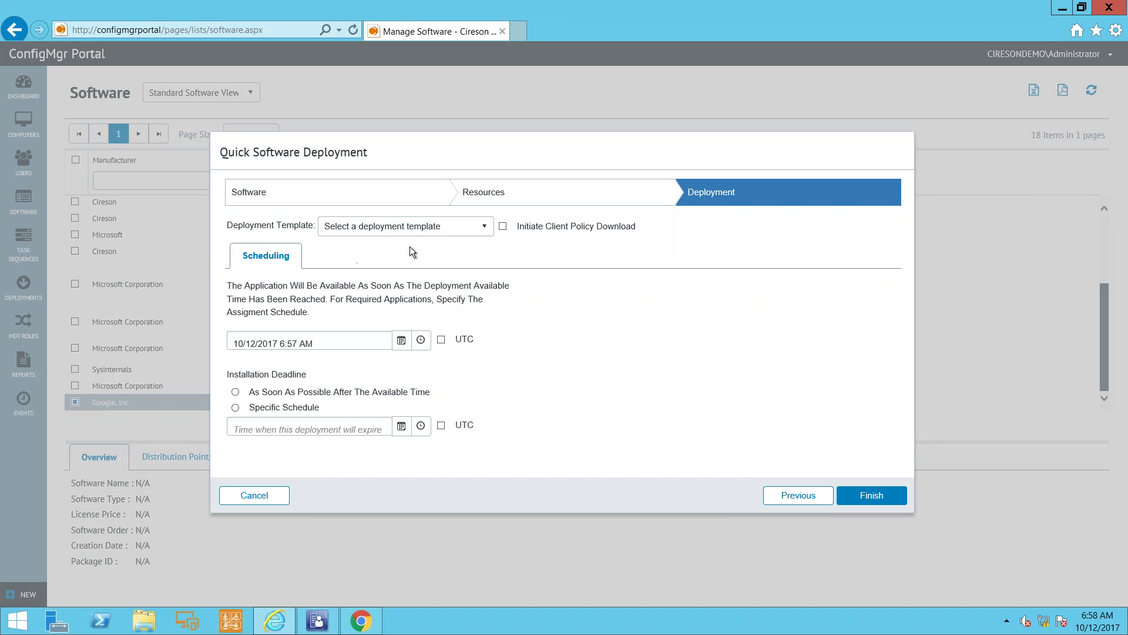
- Apply the Workstation Applications deployment template, finish the deployment, and refresh the Deployments list
{"action": "left_click", "coordinate": [424, 224]}
{"action": "left_click", "coordinate": [418, 246]}
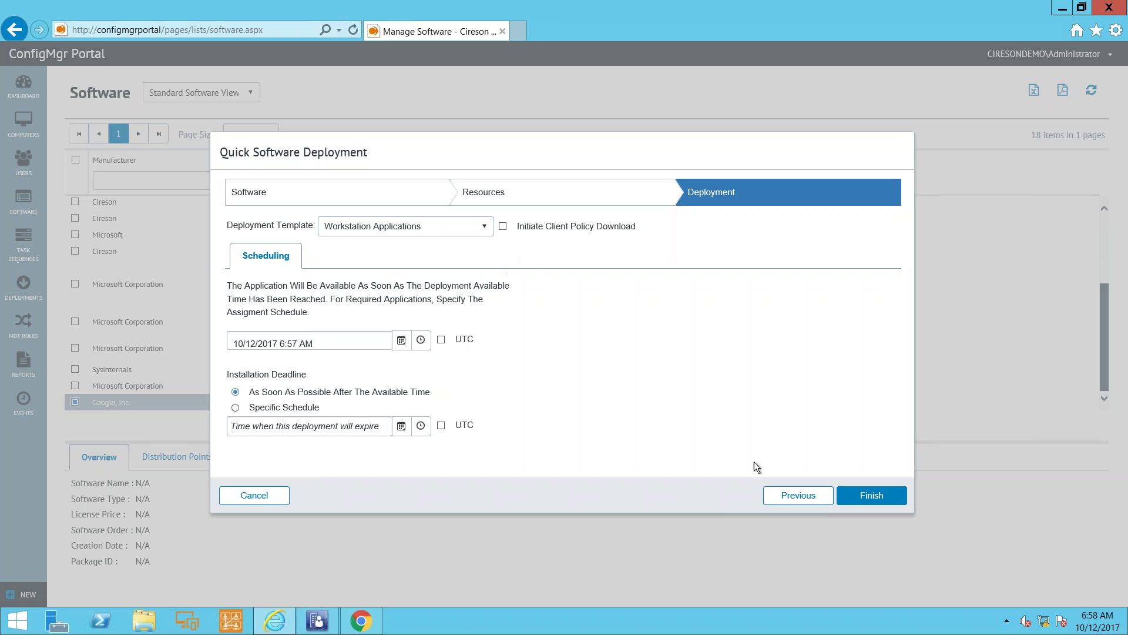
{"action": "left_click", "coordinate": [886, 495]}
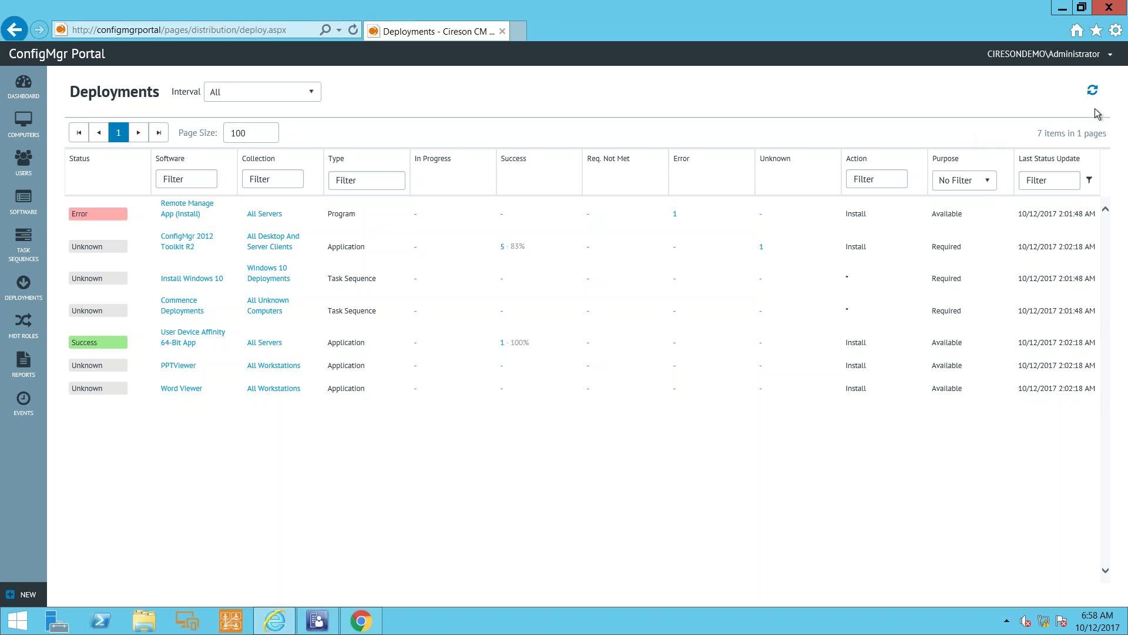
{"action": "left_click", "coordinate": [1093, 90]}
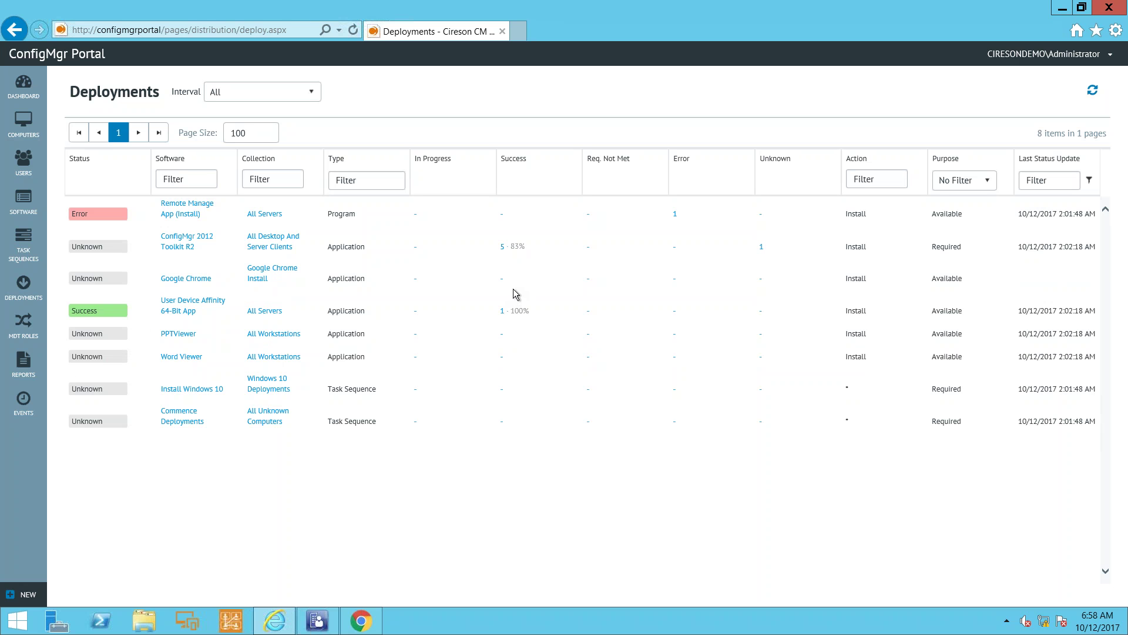
- Visit the portal Dashboard, then bring the Configuration Manager console window to the front
{"action": "left_click", "coordinate": [23, 86]}
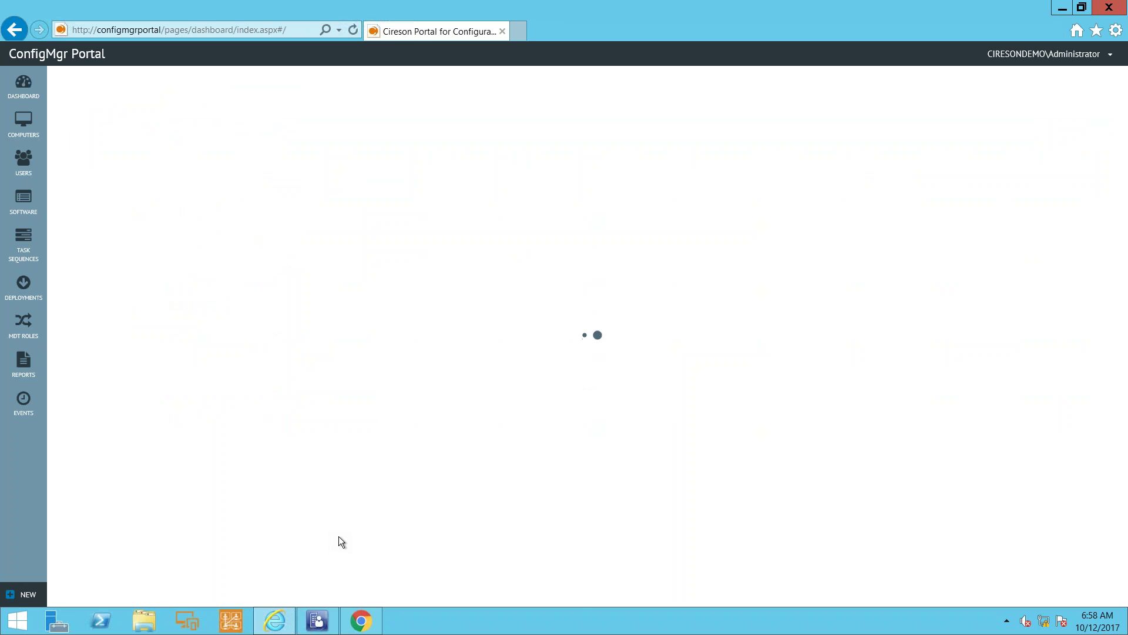
{"action": "scroll", "coordinate": [347, 543], "scroll_direction": "down", "scroll_amount": 2}
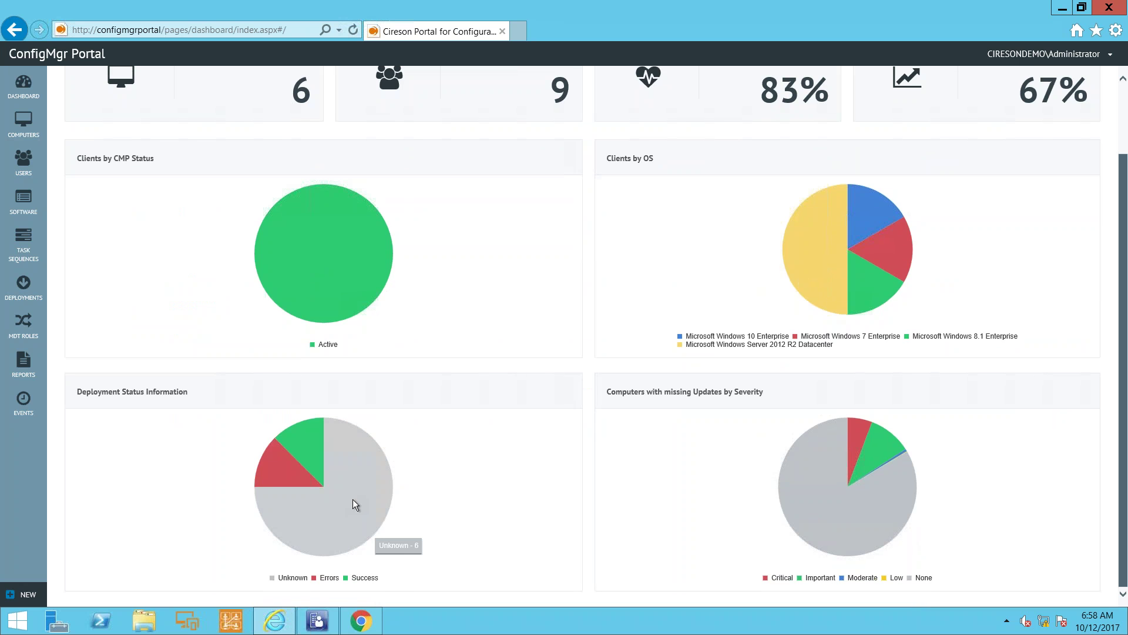
{"action": "scroll", "coordinate": [353, 505], "scroll_direction": "up", "scroll_amount": 2}
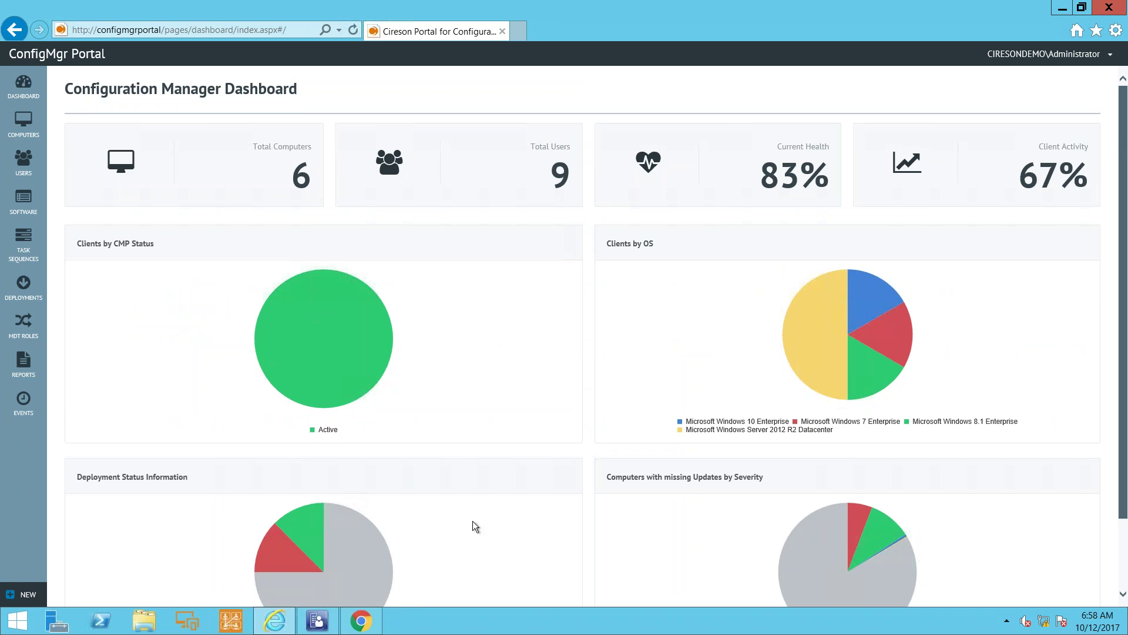
{"action": "left_click", "coordinate": [317, 622]}
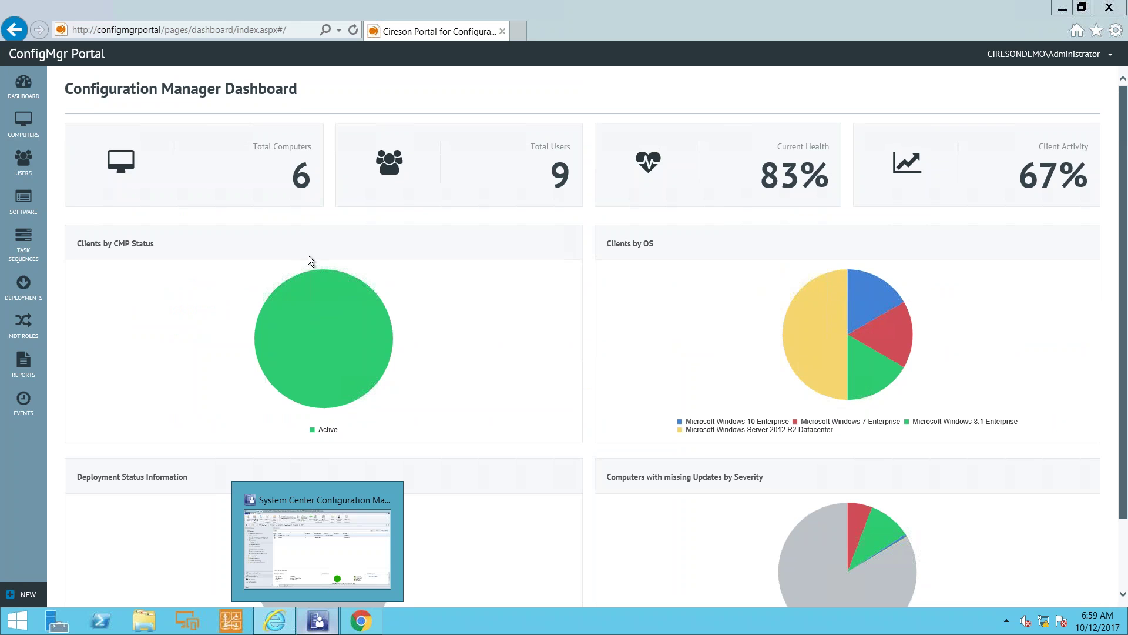
{"action": "left_click", "coordinate": [304, 544]}
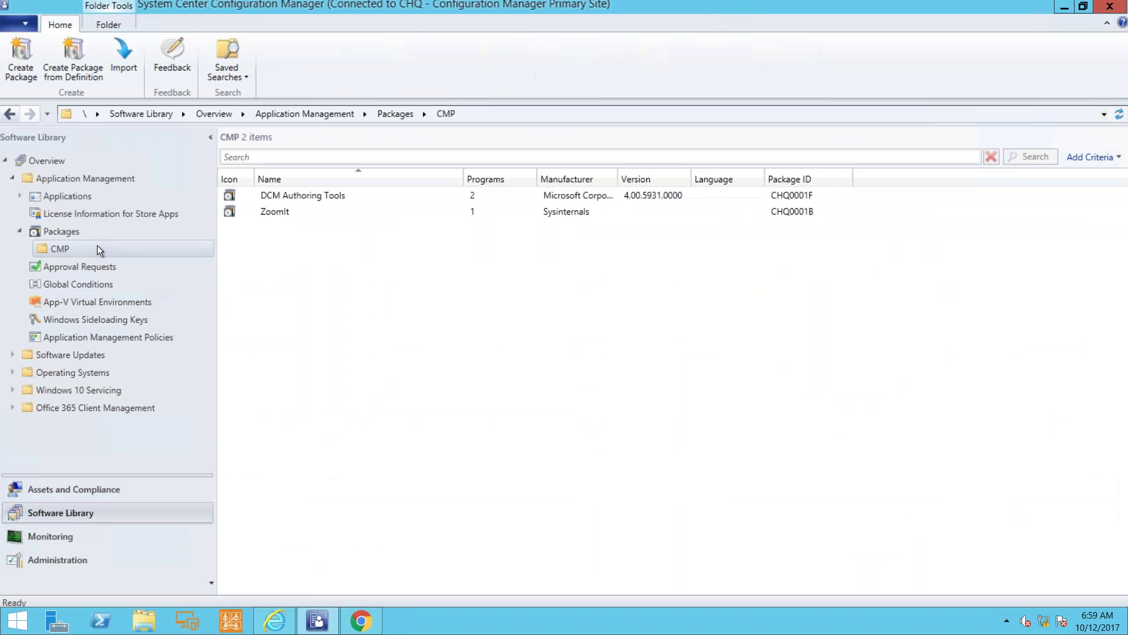
- Show the members of the Google Chrome Install collection under Device Collections > CMP
{"action": "left_click", "coordinate": [72, 484]}
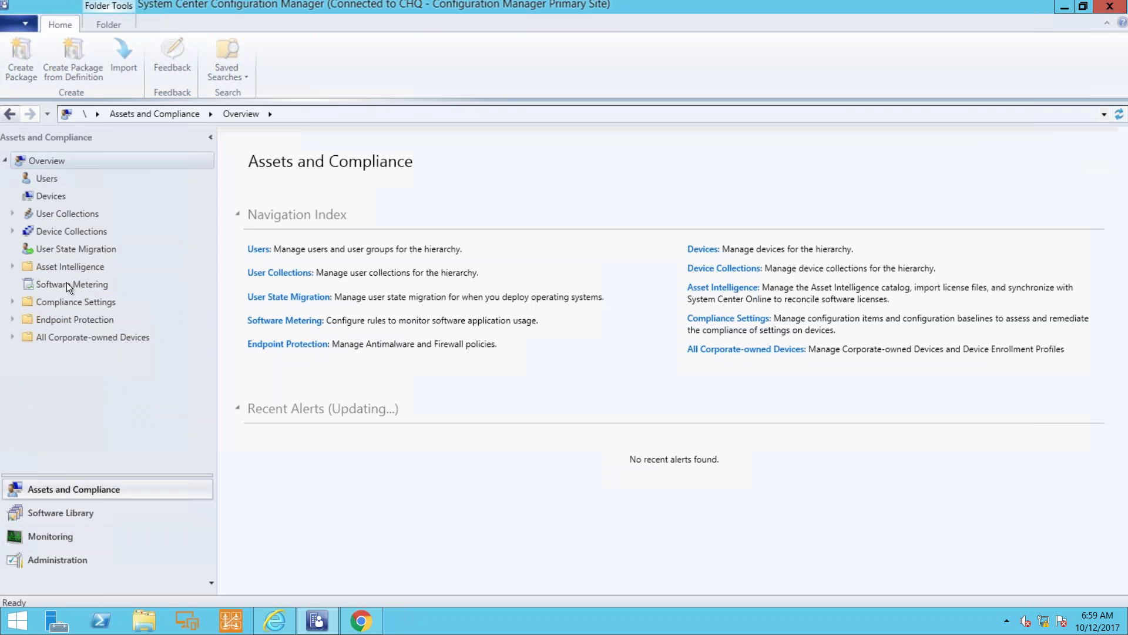
{"action": "left_click", "coordinate": [13, 231]}
{"action": "left_click", "coordinate": [37, 247]}
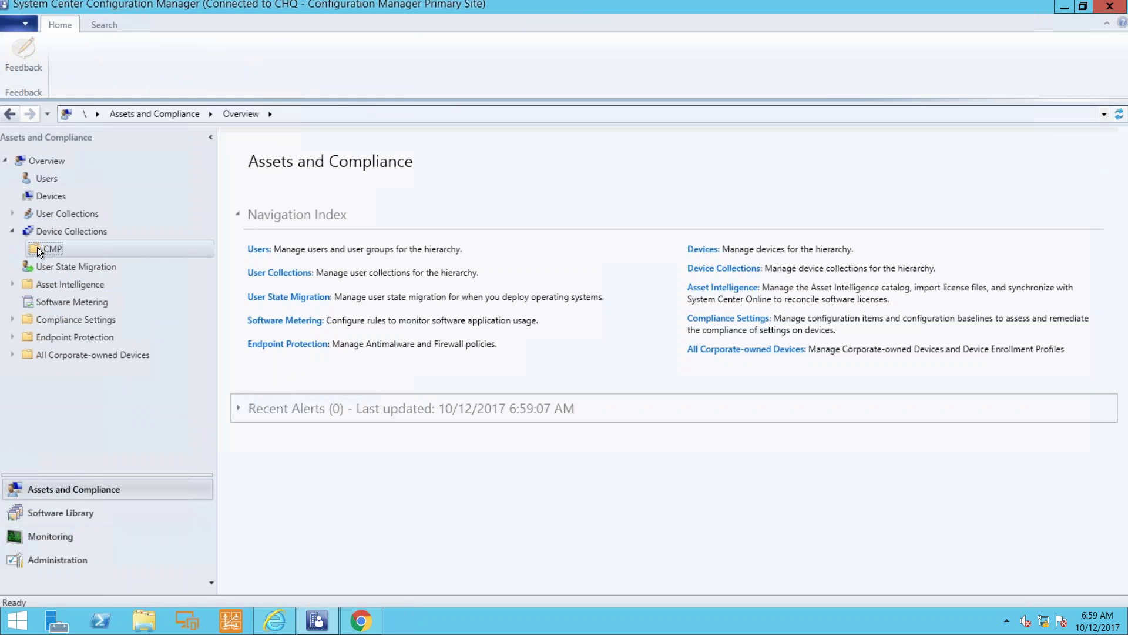
{"action": "left_click", "coordinate": [295, 199]}
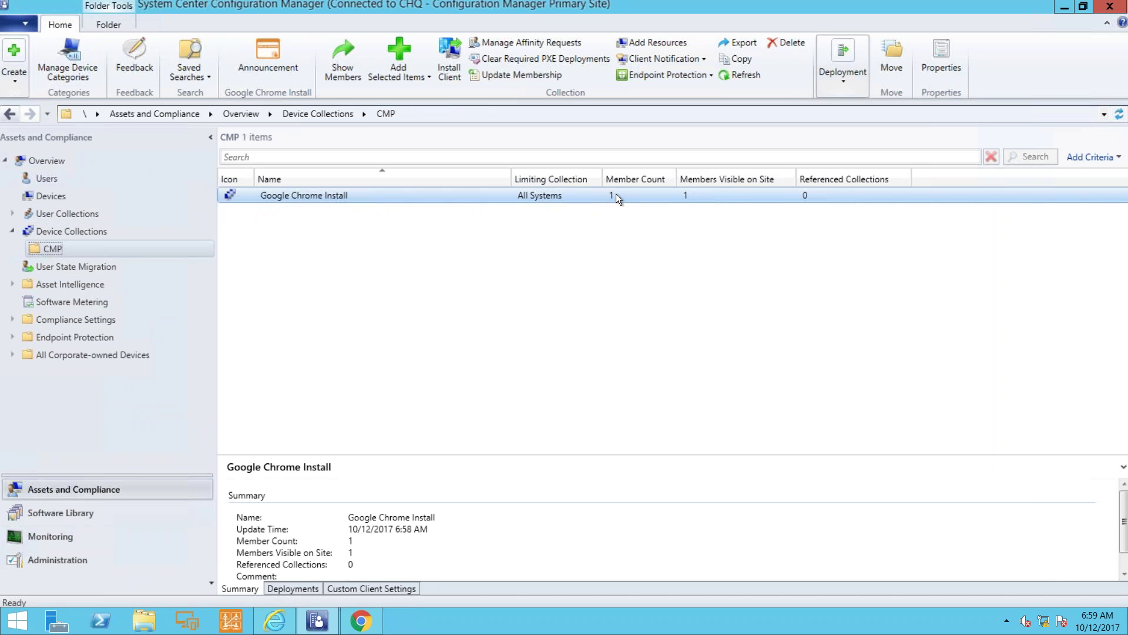
{"action": "left_click", "coordinate": [344, 51]}
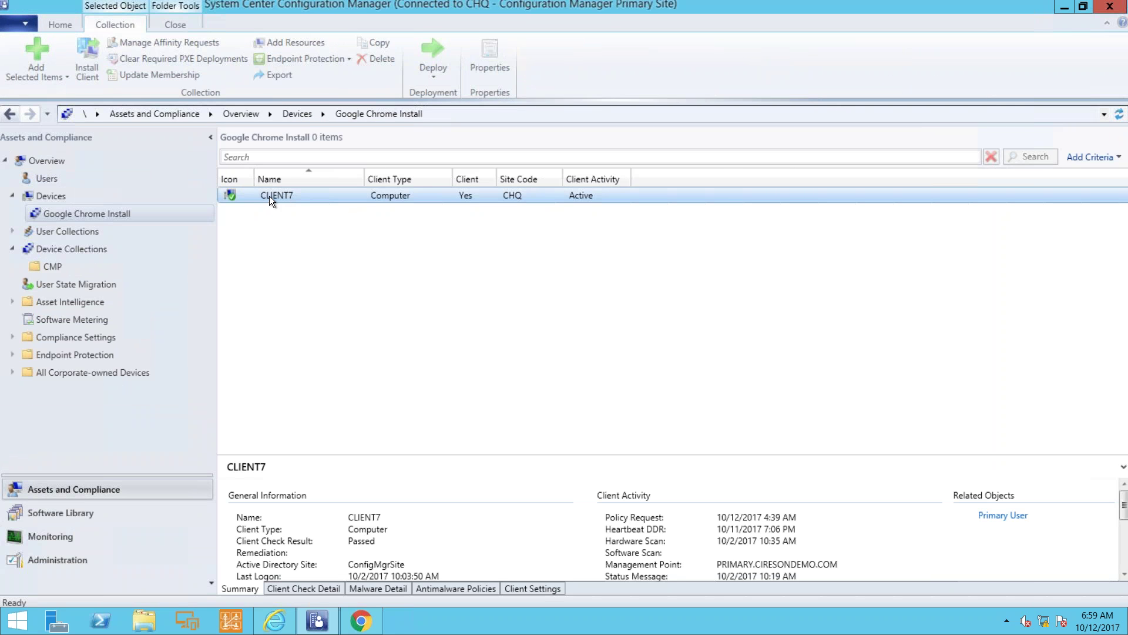
- Display the Google Chrome Install collection's deployments, then leave the remote session
{"action": "left_click", "coordinate": [59, 260]}
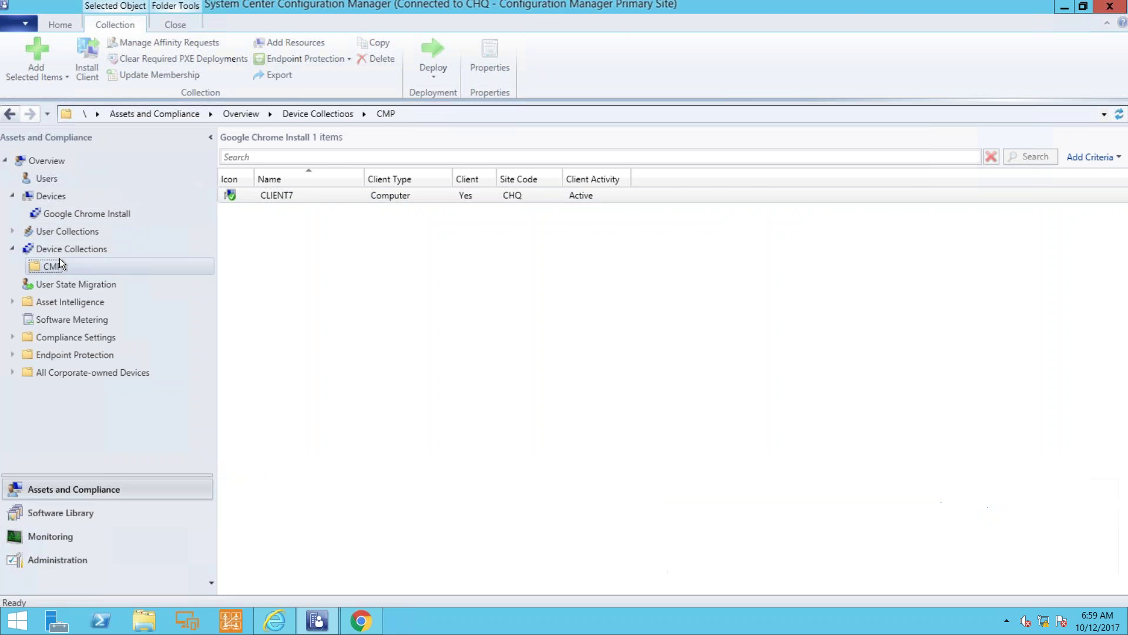
{"action": "left_click", "coordinate": [278, 199]}
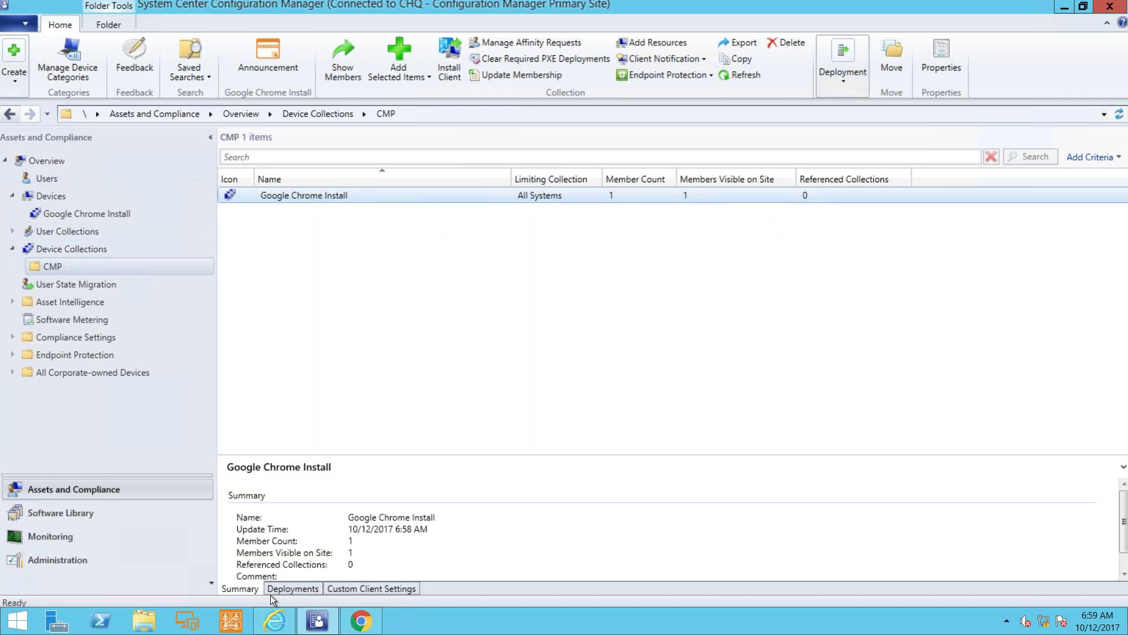
{"action": "left_click", "coordinate": [282, 588]}
{"action": "left_click", "coordinate": [256, 510]}
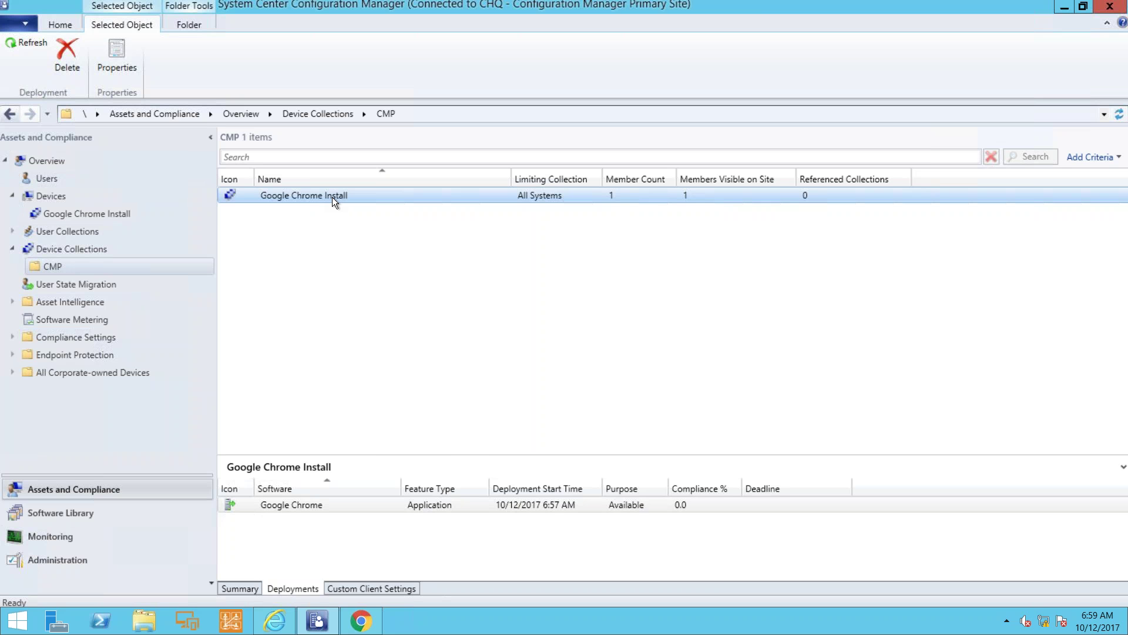
{"action": "mouse_move", "coordinate": [667, 2]}
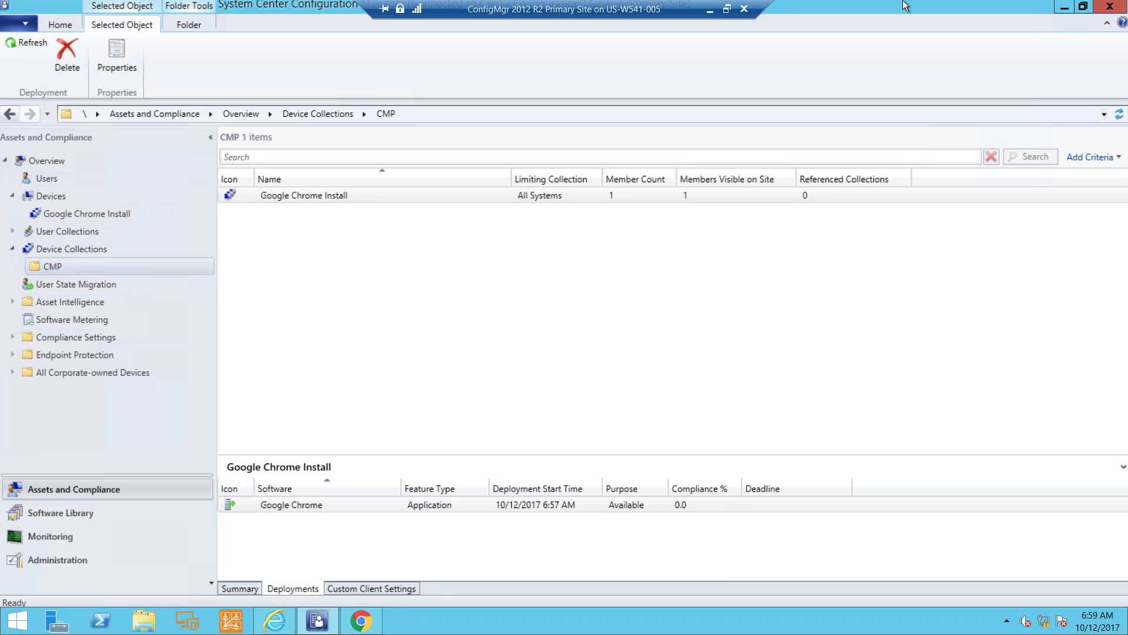
{"action": "left_click", "coordinate": [712, 13]}
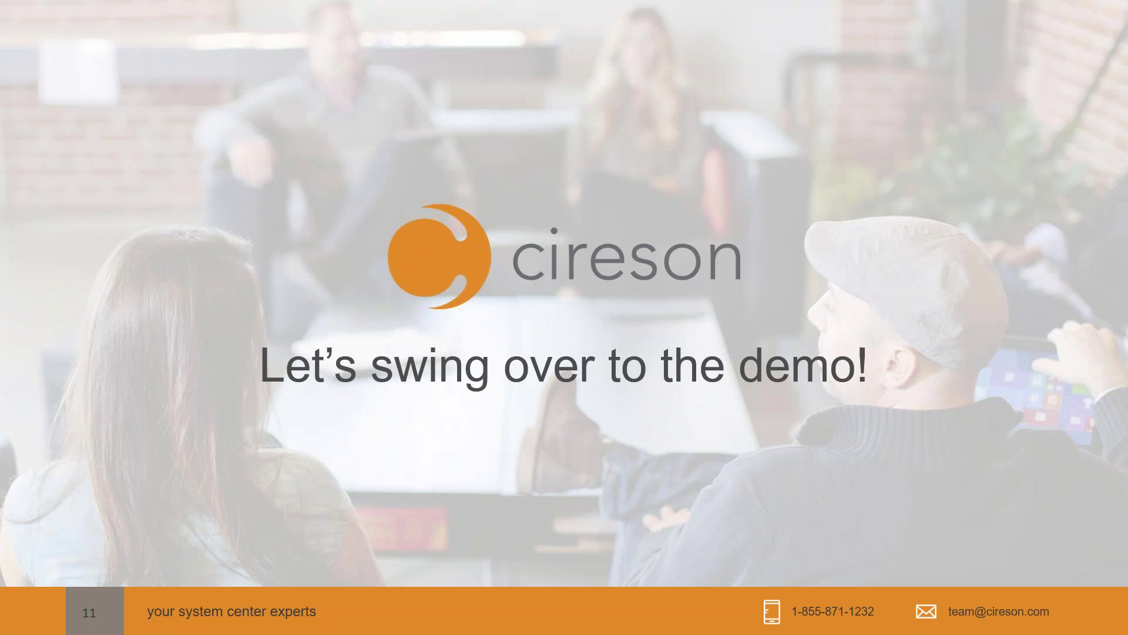
- Advance the slideshow from slide 11 to the SUMMARY slide
{"action": "left_click", "coordinate": [442, 334]}
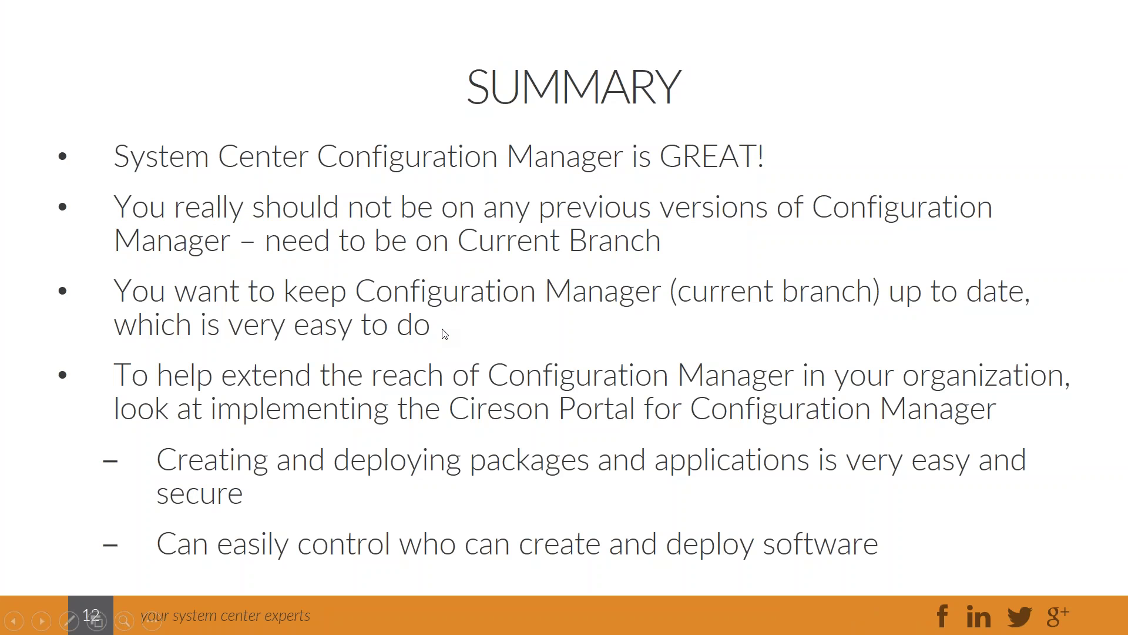